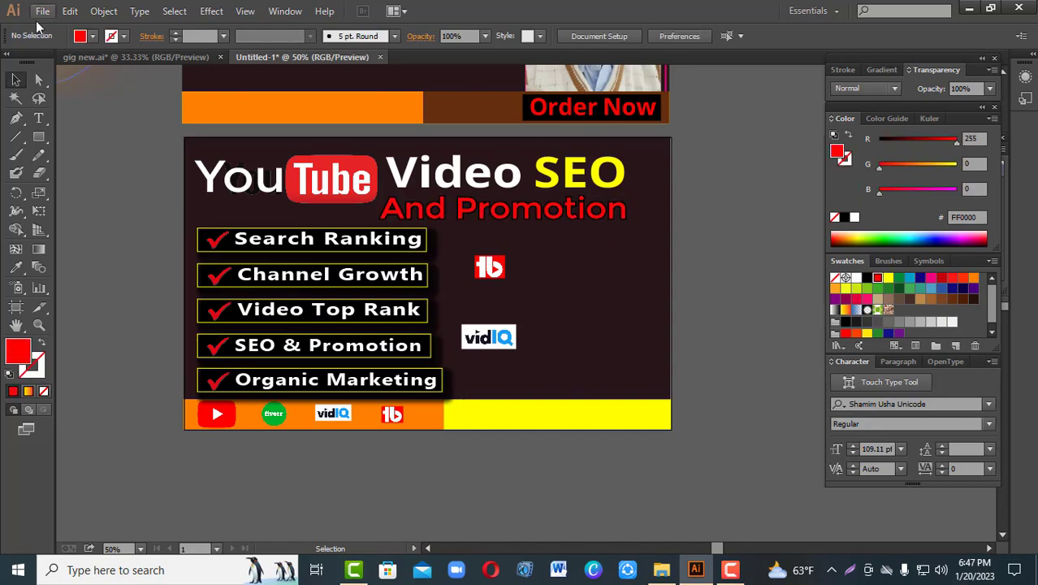
Step: Frame the woman's portrait with a 4 pt red line and arrange the stacking order of photo and frame
{"action": "right_click", "coordinate": [471, 258]}
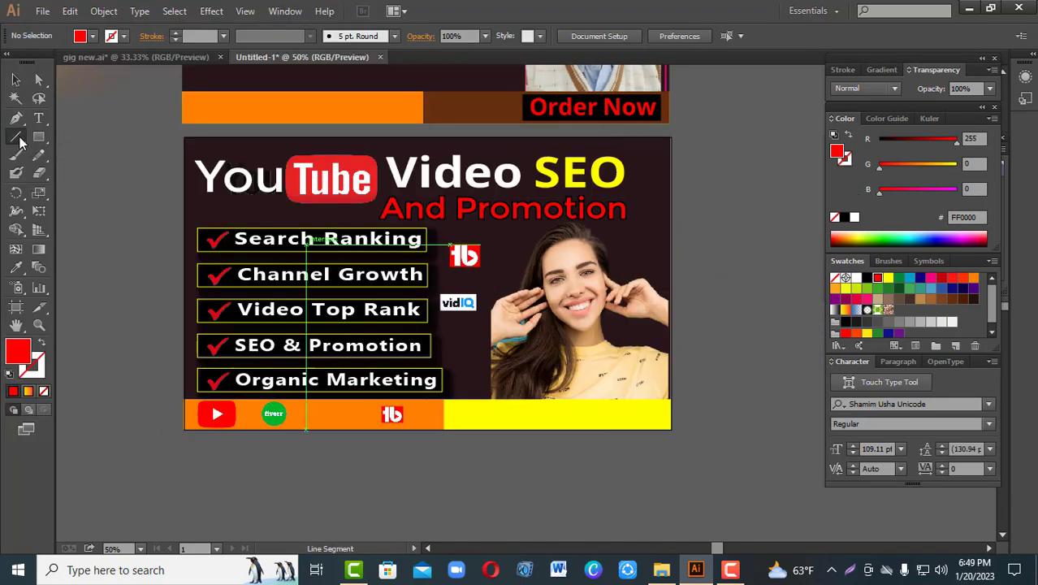
{"action": "left_click", "coordinate": [524, 235]}
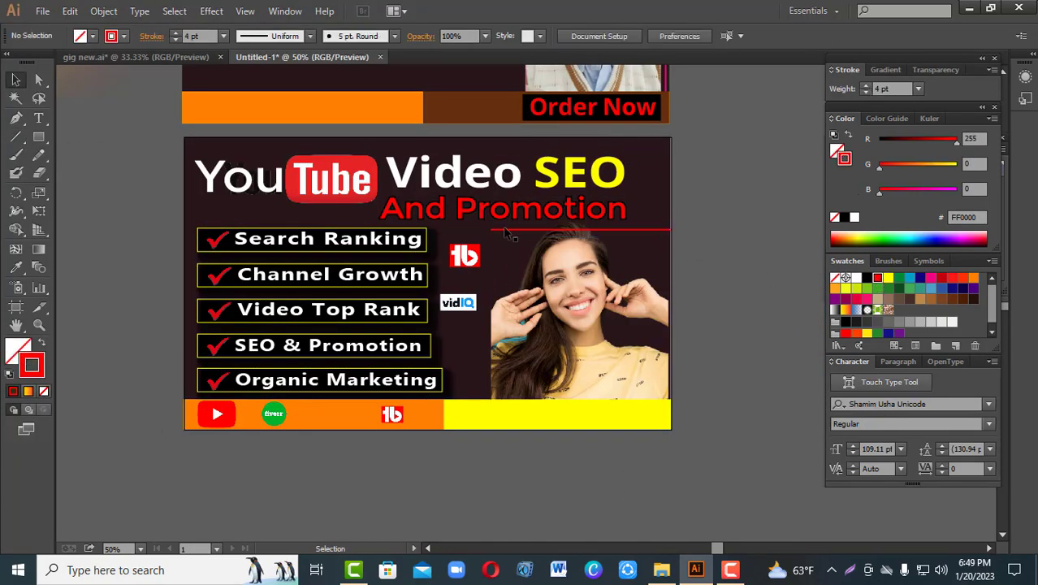
{"action": "left_click", "coordinate": [587, 472]}
{"action": "right_click", "coordinate": [576, 263]}
{"action": "mouse_move", "coordinate": [632, 352]}
{"action": "left_click", "coordinate": [783, 385]}
{"action": "left_click", "coordinate": [766, 263]}
Step: Draw a line with the Pen tool along the banner's upper and right edges and colour it yellow
{"action": "left_click", "coordinate": [16, 117]}
{"action": "left_click", "coordinate": [440, 152]}
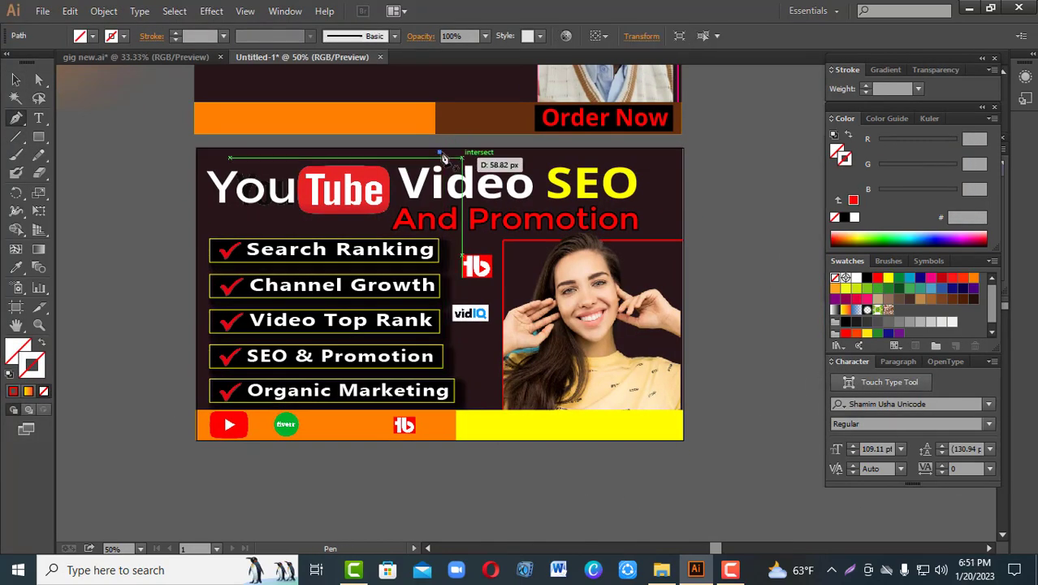
{"action": "left_click", "coordinate": [682, 151]}
{"action": "left_click", "coordinate": [682, 440]}
{"action": "left_click", "coordinate": [17, 79]}
{"action": "left_click", "coordinate": [888, 278]}
{"action": "left_click", "coordinate": [767, 153]}
Step: Scale down the "Video SEO" and "And Promotion" heading texts and adjust their position
{"action": "left_click", "coordinate": [457, 185]}
{"action": "left_click", "coordinate": [514, 219]}
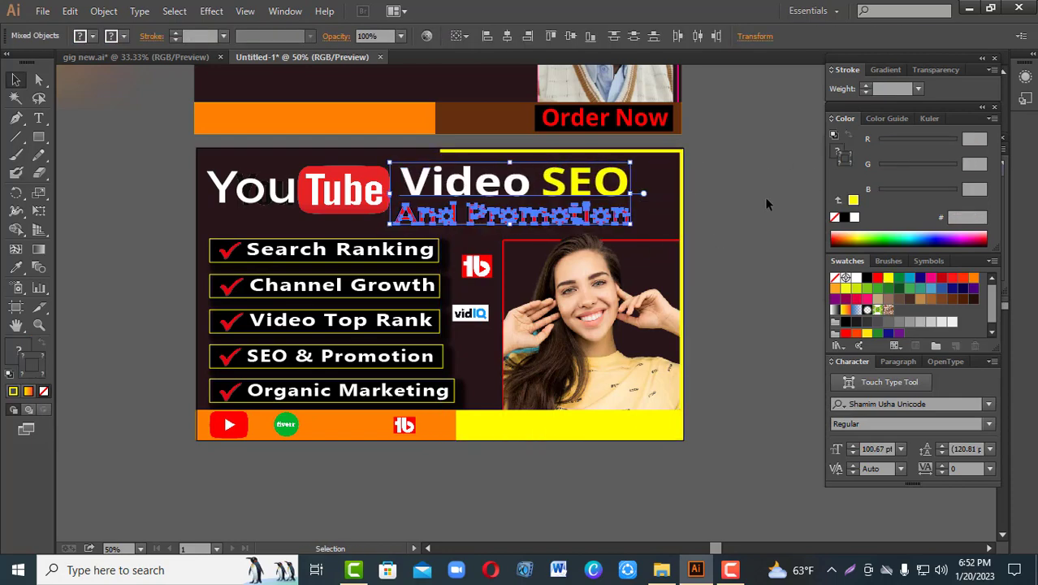
Step: Add the text "Order Now", sample its colour with the Eyedropper and place it below the banner
{"action": "left_click", "coordinate": [39, 117]}
{"action": "left_click", "coordinate": [716, 210]}
{"action": "type", "text": "Order Now"}
{"action": "left_click", "coordinate": [16, 267]}
{"action": "left_click", "coordinate": [17, 80]}
{"action": "left_click_drag", "start_coordinate": [487, 471], "coordinate": [599, 437]}
Step: Draw a black rectangle for the "Order Now" label, move it onto the yellow bar and widen it
{"action": "left_click", "coordinate": [39, 137]}
{"action": "left_click", "coordinate": [117, 136]}
{"action": "left_click_drag", "start_coordinate": [527, 420], "coordinate": [669, 451]}
{"action": "left_click", "coordinate": [866, 278]}
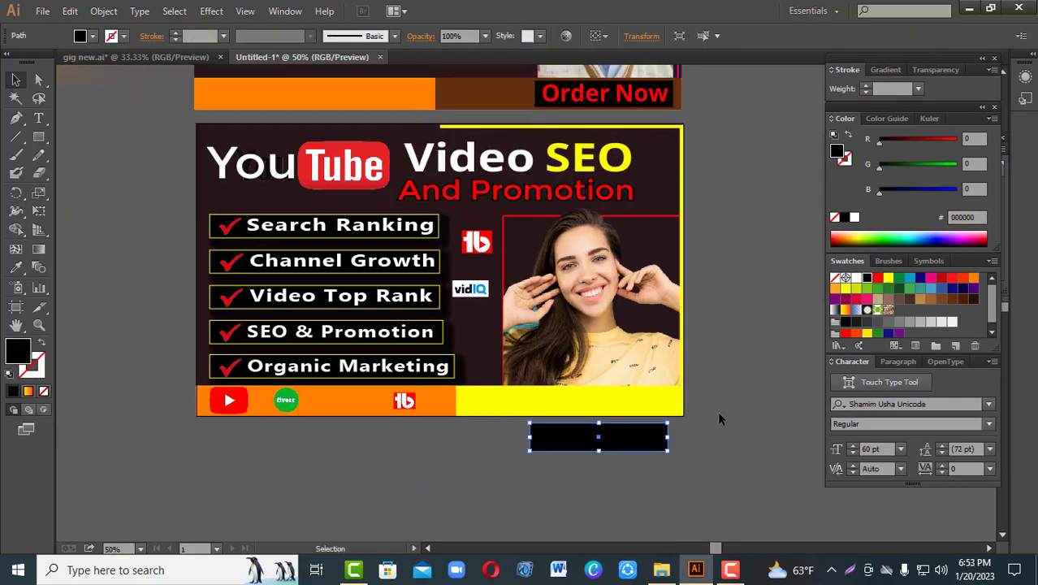
{"action": "left_click_drag", "start_coordinate": [599, 437], "coordinate": [598, 401]}
{"action": "left_click_drag", "start_coordinate": [528, 401], "coordinate": [504, 400]}
Step: Delete the reference banner above the new design
{"action": "scroll", "coordinate": [600, 244], "scroll_direction": "up", "scroll_amount": 3}
{"action": "key", "text": "Delete"}
{"action": "left_click", "coordinate": [657, 194]}
{"action": "key", "text": "Delete"}
Step: Recolour the banner's background from the swatches, trying dark blue and settling on purple
{"action": "left_click", "coordinate": [487, 325]}
{"action": "left_click", "coordinate": [920, 278]}
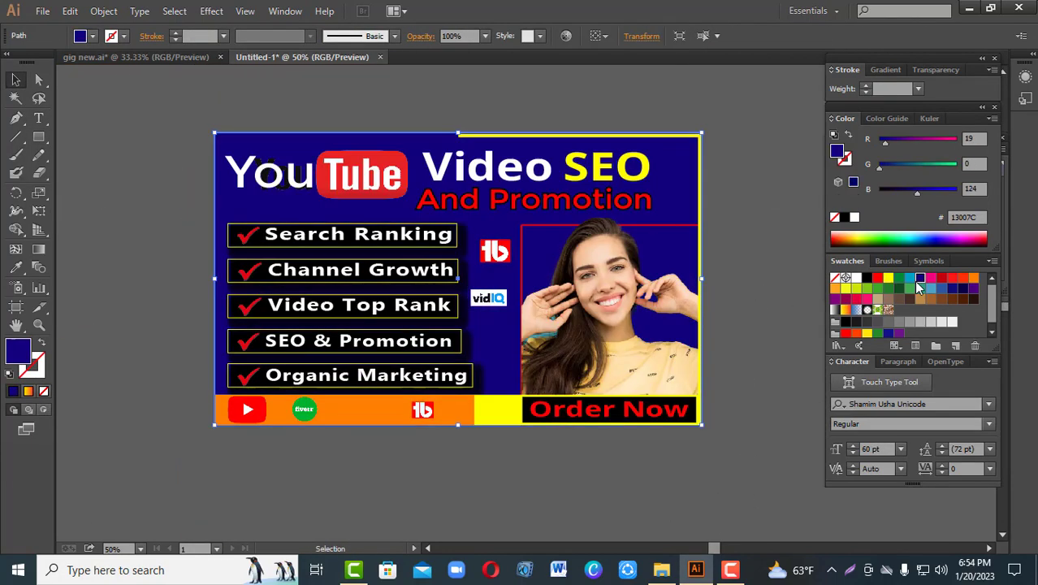
{"action": "left_click", "coordinate": [972, 288]}
Step: Move the white "You" text aside, remove the dark copy behind it and put the text back in place
{"action": "left_click_drag", "start_coordinate": [270, 175], "coordinate": [132, 238]}
{"action": "left_click", "coordinate": [39, 137]}
{"action": "left_click_drag", "start_coordinate": [244, 144], "coordinate": [317, 197]}
{"action": "left_click_drag", "start_coordinate": [133, 250], "coordinate": [275, 182]}
{"action": "left_click", "coordinate": [154, 122]}
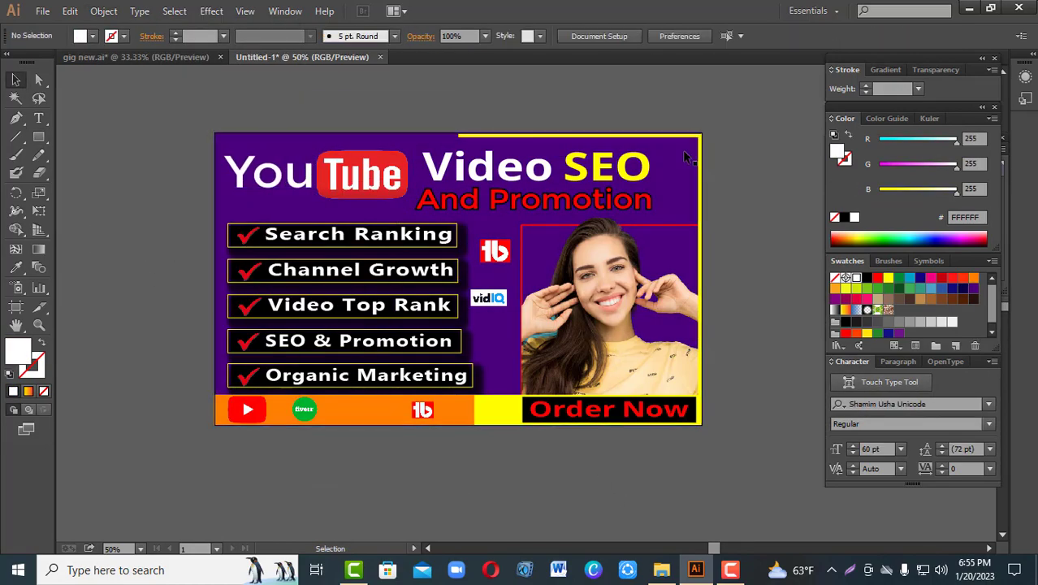
Step: Unlock all objects and recolour the banner's background with the dark brown swatch
{"action": "left_click", "coordinate": [103, 12]}
{"action": "left_click", "coordinate": [122, 117]}
{"action": "left_click", "coordinate": [973, 299]}
{"action": "left_click", "coordinate": [271, 173]}
{"action": "left_click", "coordinate": [280, 155]}
{"action": "left_click", "coordinate": [973, 299]}
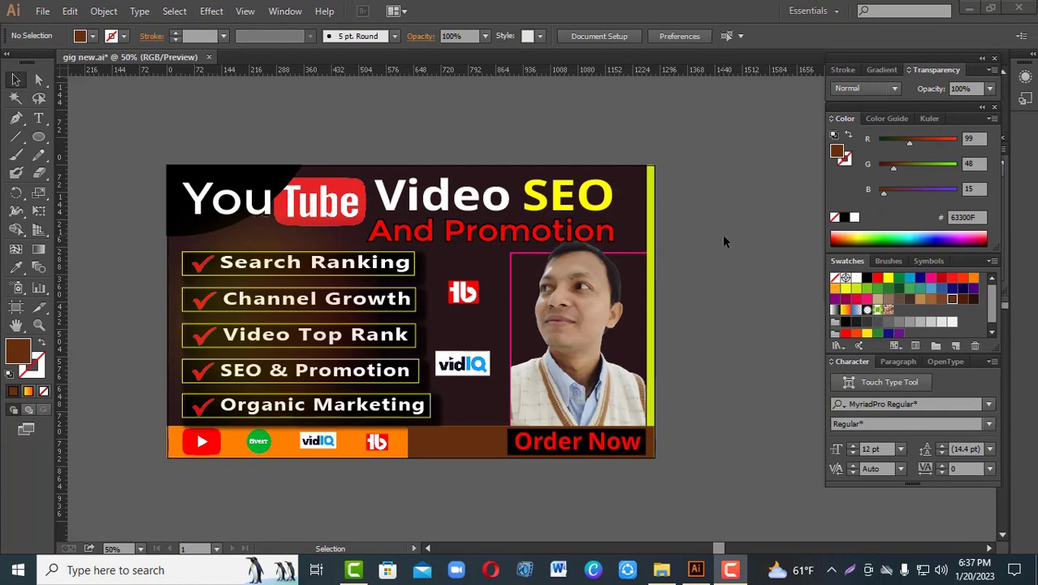
Step: Create a new RGB document with one 1280 × 769 px artboard at 300 ppi
{"action": "left_click", "coordinate": [723, 237]}
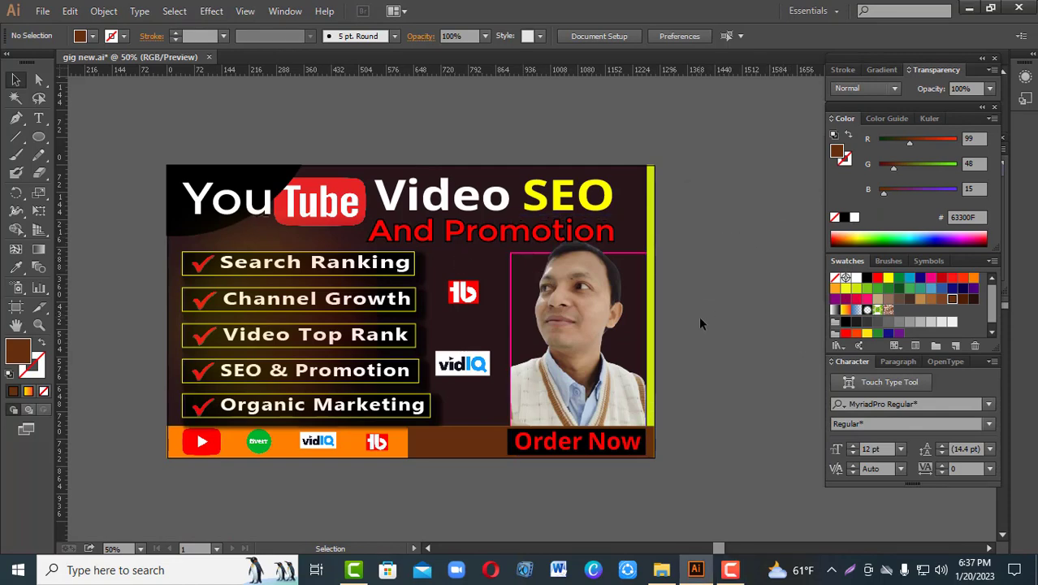
{"action": "key", "text": "ctrl+minus"}
{"action": "left_click_drag", "start_coordinate": [649, 345], "coordinate": [655, 233]}
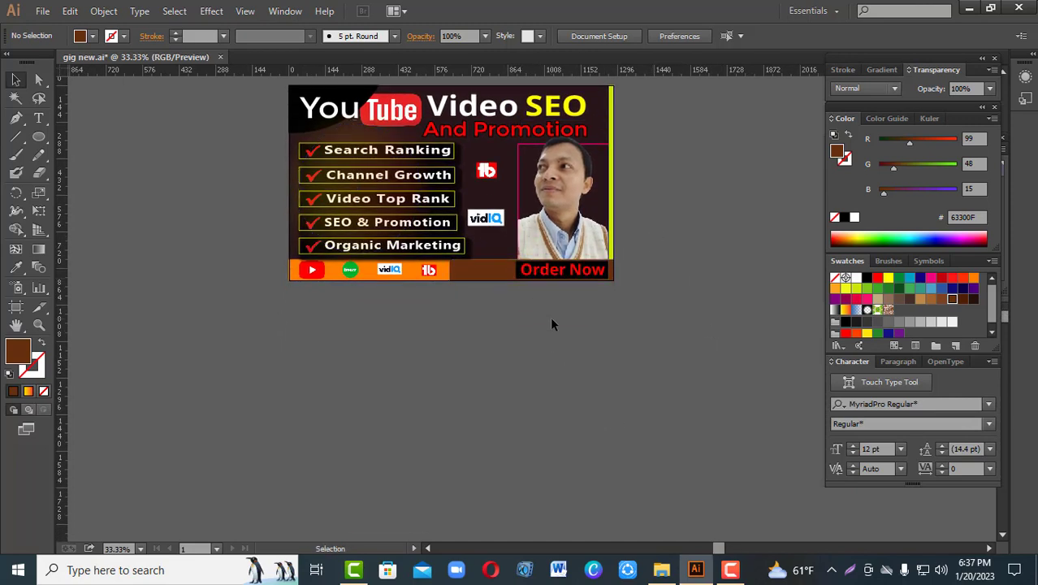
{"action": "left_click", "coordinate": [42, 14]}
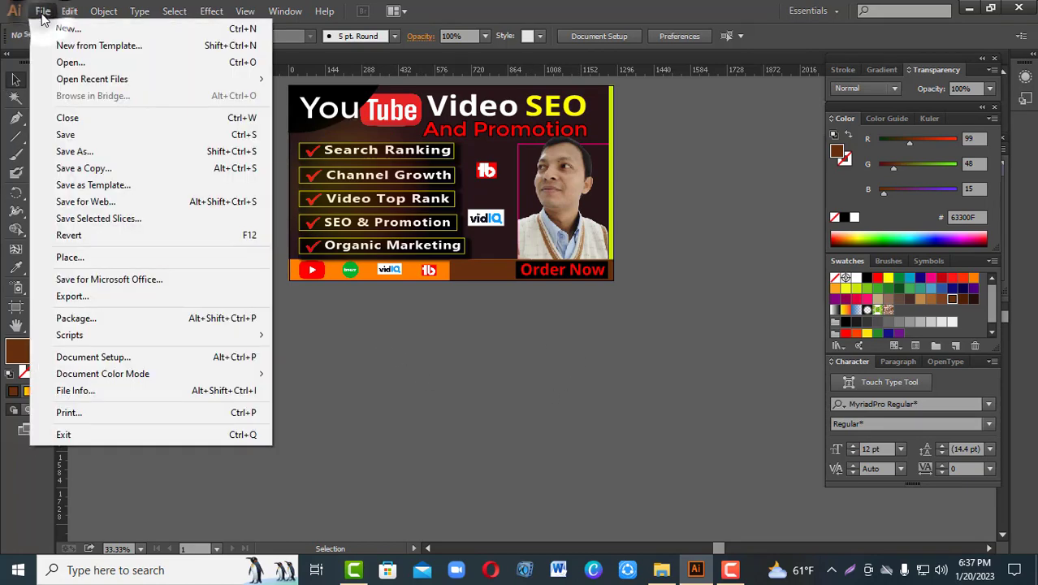
{"action": "left_click", "coordinate": [47, 28]}
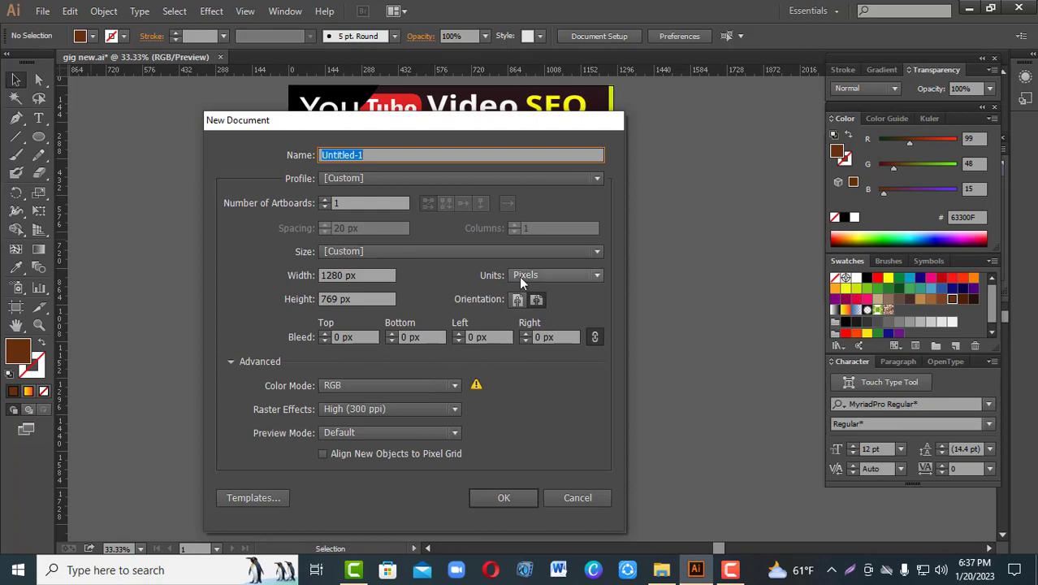
{"action": "left_click", "coordinate": [503, 497]}
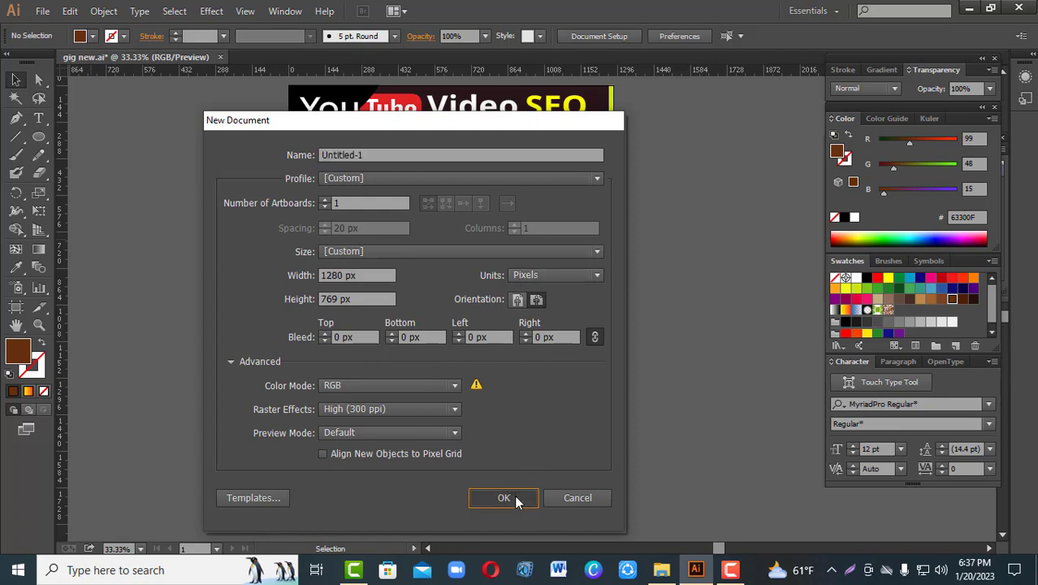
Step: Draw a rectangle covering the whole artboard from corner to corner
{"action": "key", "text": "ctrl+minus"}
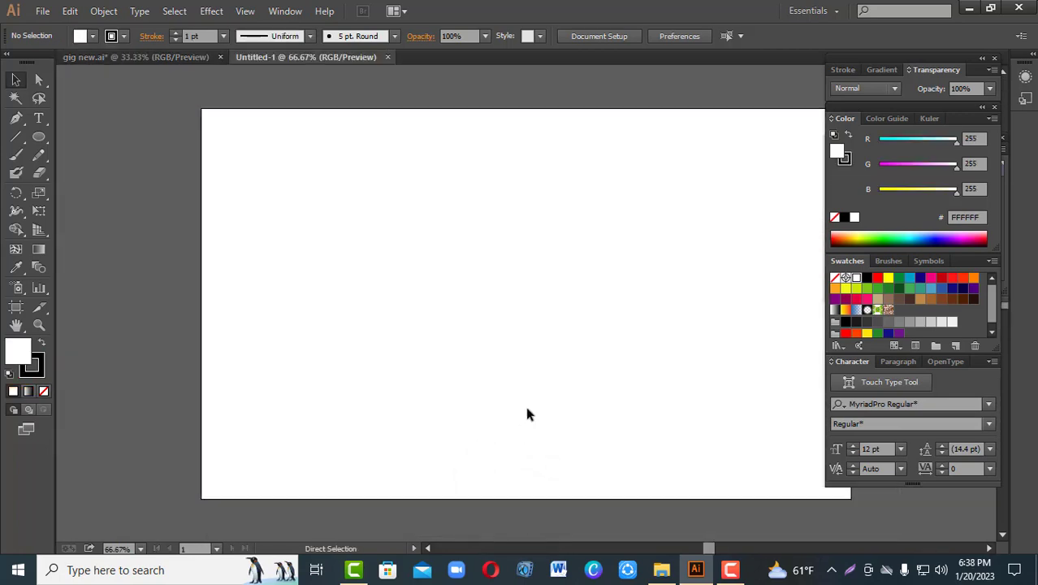
{"action": "key", "text": "ctrl+minus"}
{"action": "key", "text": "space"}
{"action": "left_click_drag", "start_coordinate": [514, 386], "coordinate": [445, 408]}
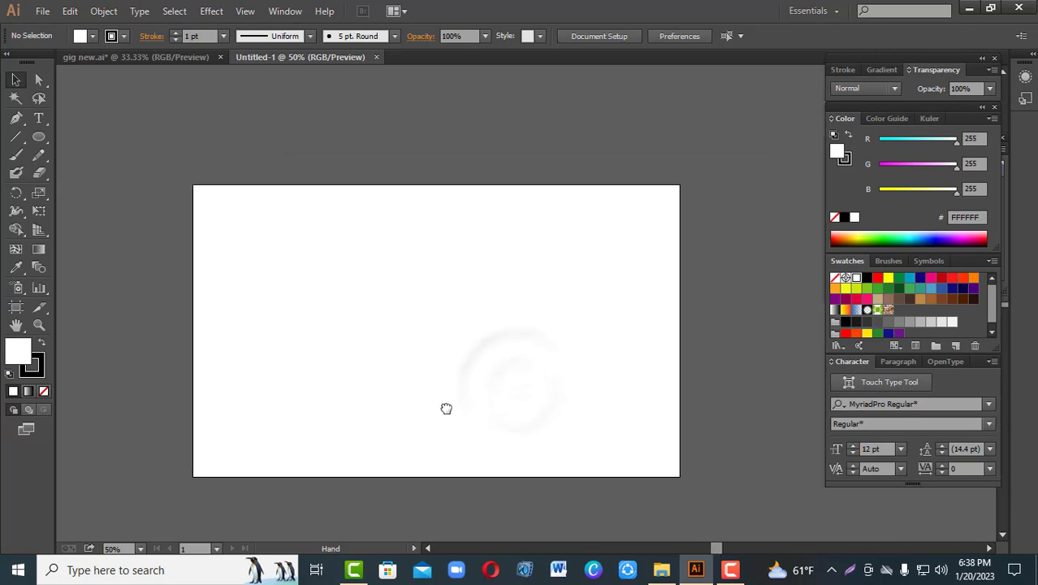
{"action": "scroll", "coordinate": [493, 328], "scroll_direction": "up", "scroll_amount": 1}
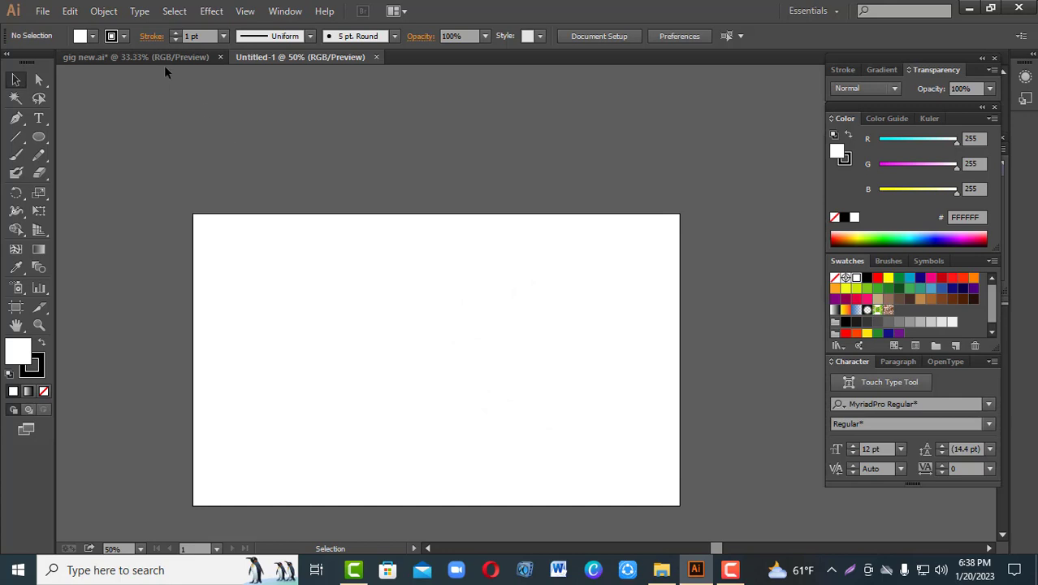
{"action": "left_click_drag", "start_coordinate": [43, 142], "coordinate": [55, 132]}
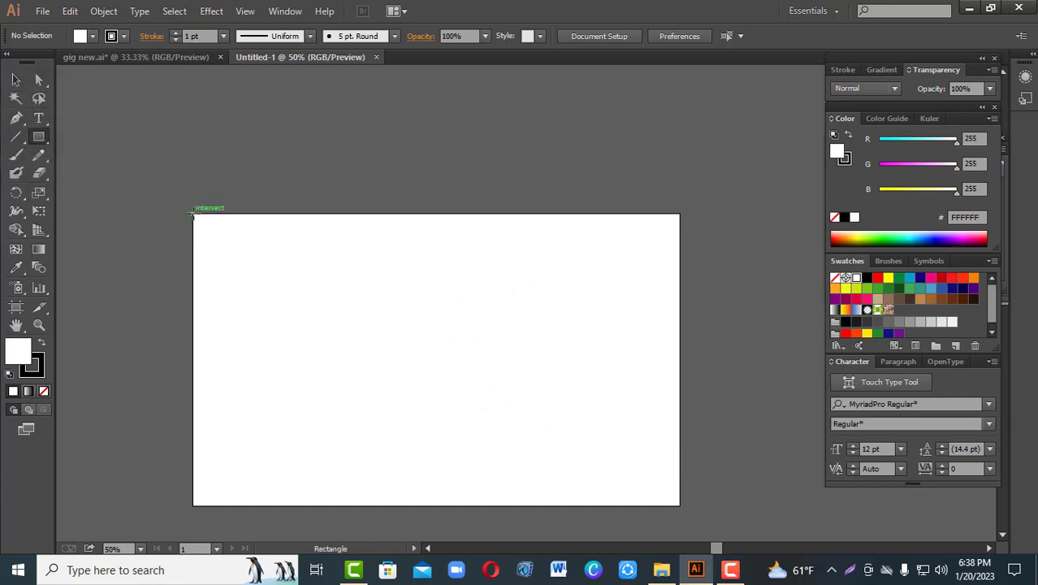
{"action": "left_click_drag", "start_coordinate": [193, 214], "coordinate": [679, 505]}
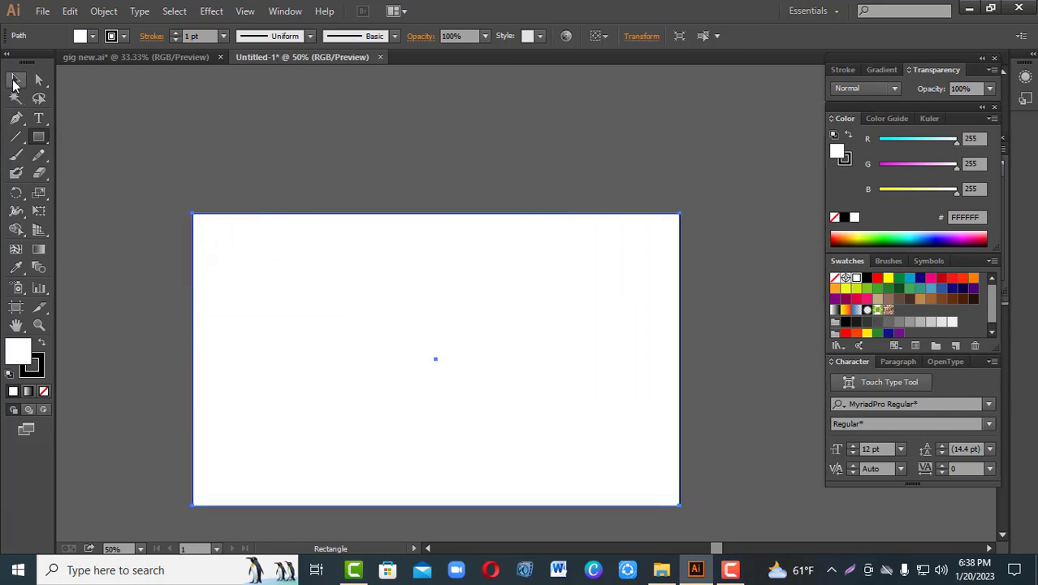
{"action": "left_click", "coordinate": [15, 80]}
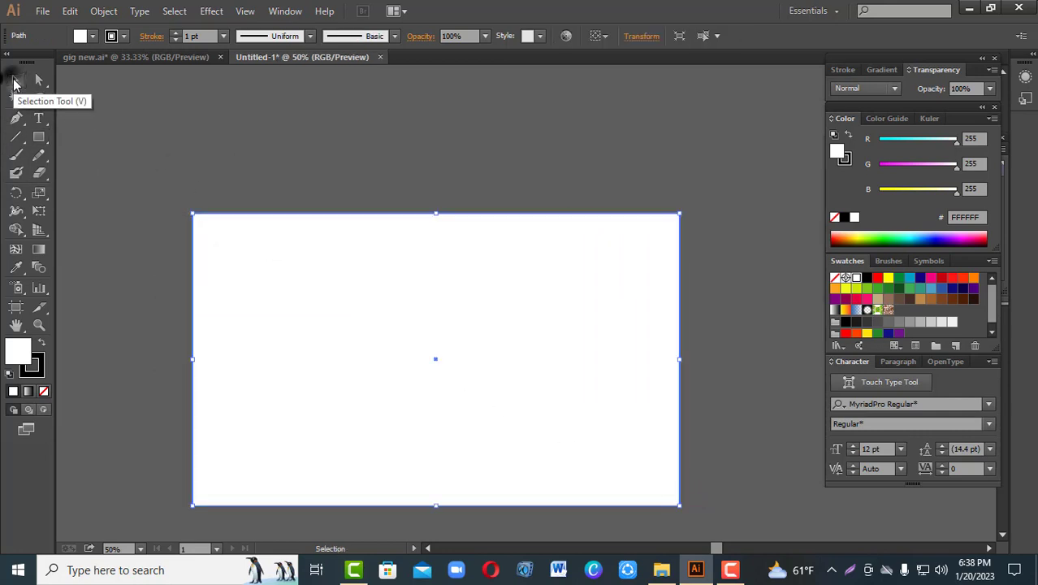
Step: Fill the background rectangle with the dark brown swatch and adjust its colour to R 39, G 21, B 19
{"action": "left_click", "coordinate": [971, 300]}
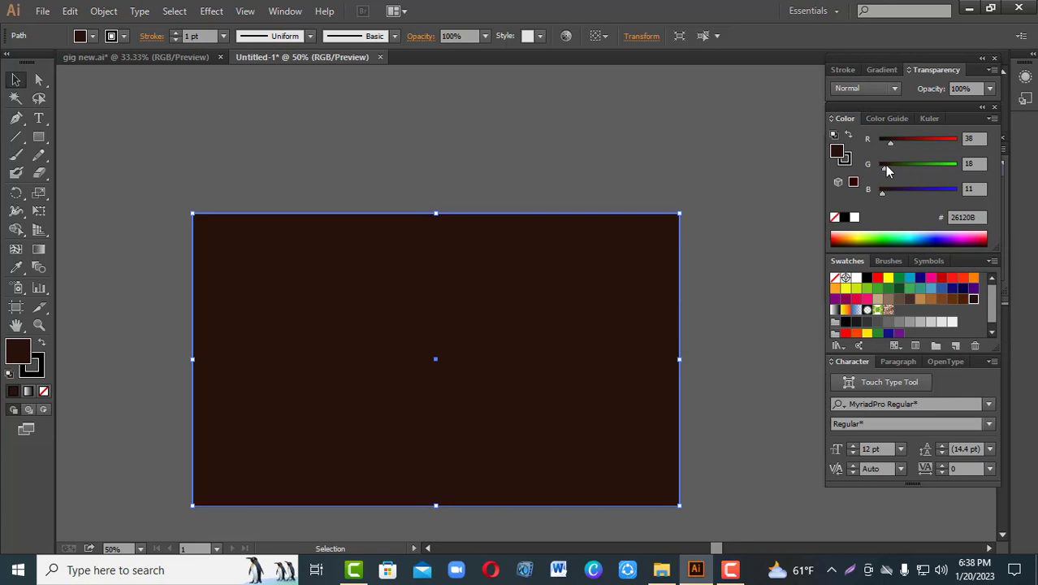
{"action": "left_click", "coordinate": [886, 166]}
{"action": "left_click", "coordinate": [889, 138]}
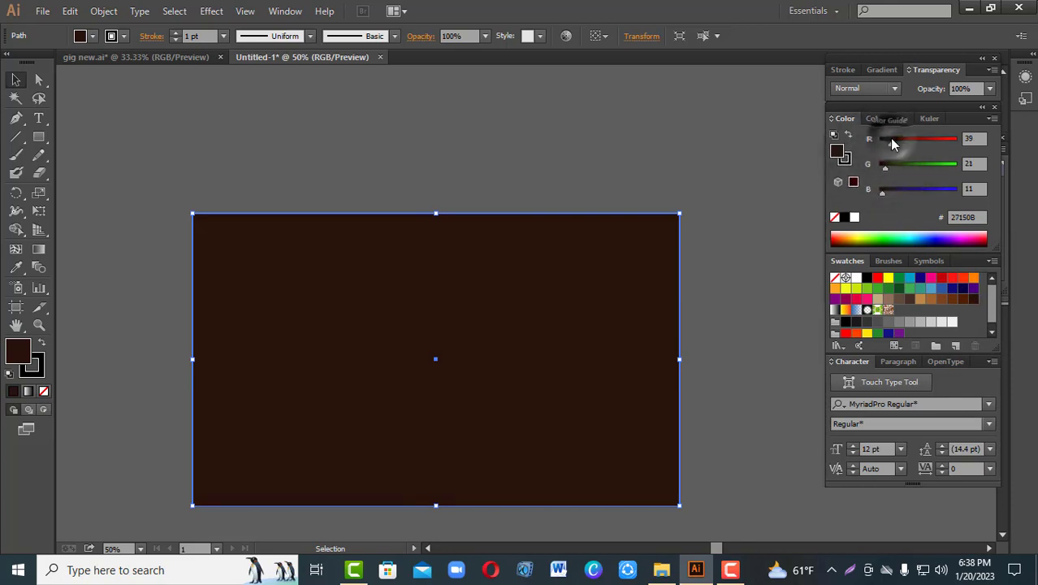
{"action": "left_click", "coordinate": [884, 190]}
{"action": "left_click", "coordinate": [148, 125]}
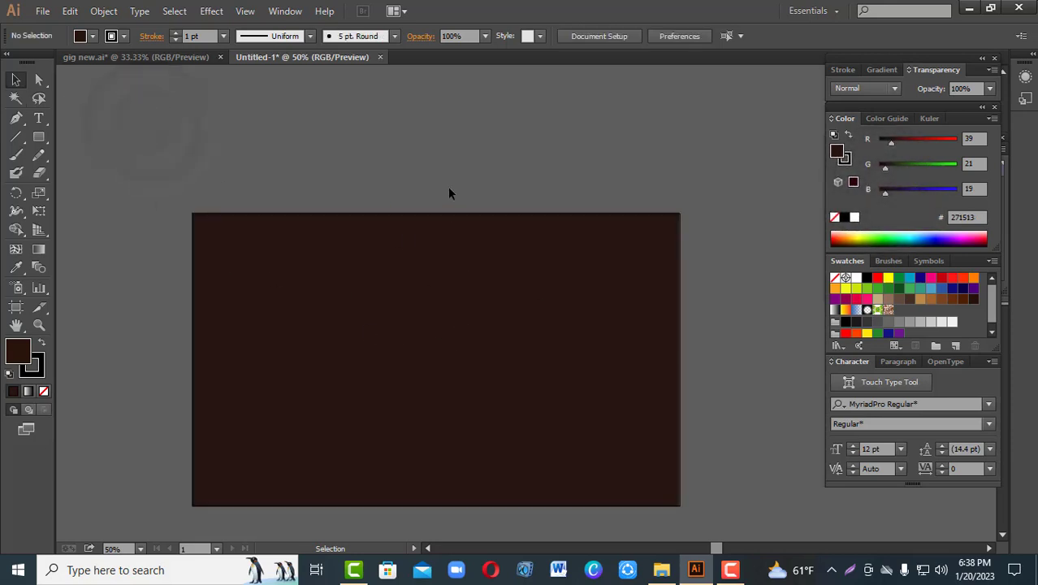
{"action": "left_click", "coordinate": [441, 162]}
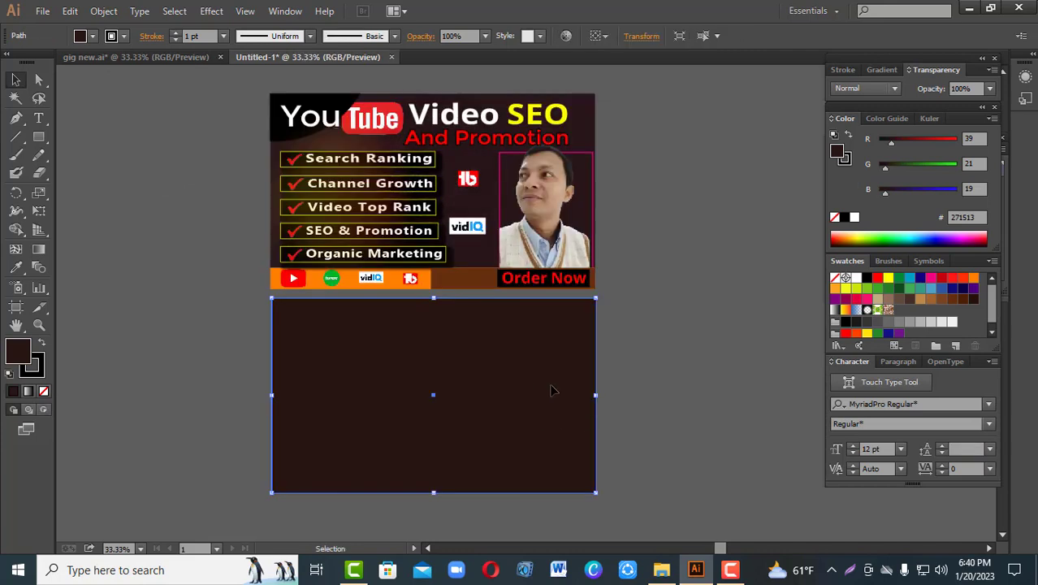
Step: Match the background rectangle's fill and stroke to the reference banner's dark background using the Eyedropper
{"action": "left_click", "coordinate": [16, 270]}
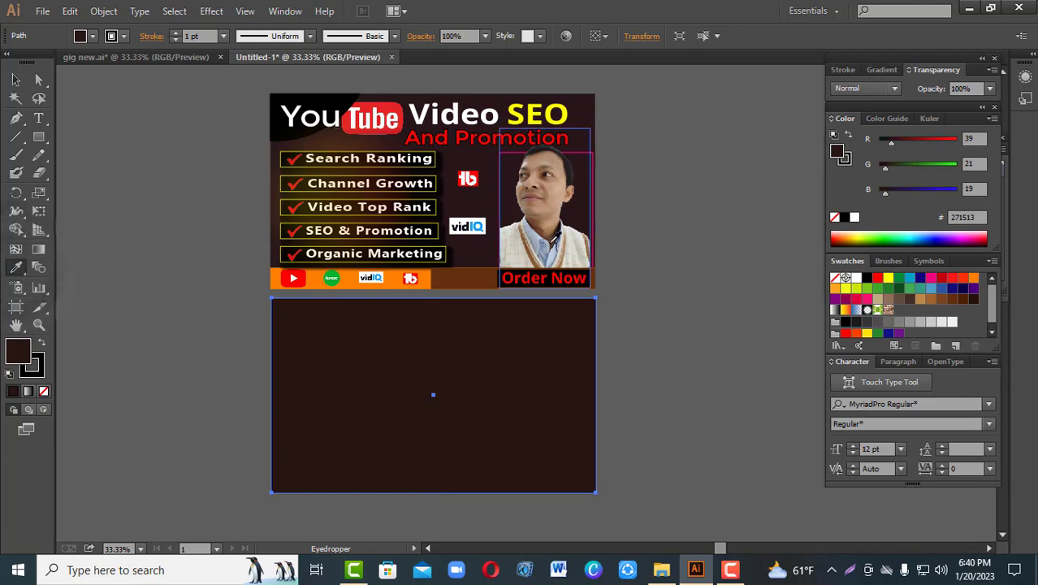
{"action": "left_click", "coordinate": [583, 114]}
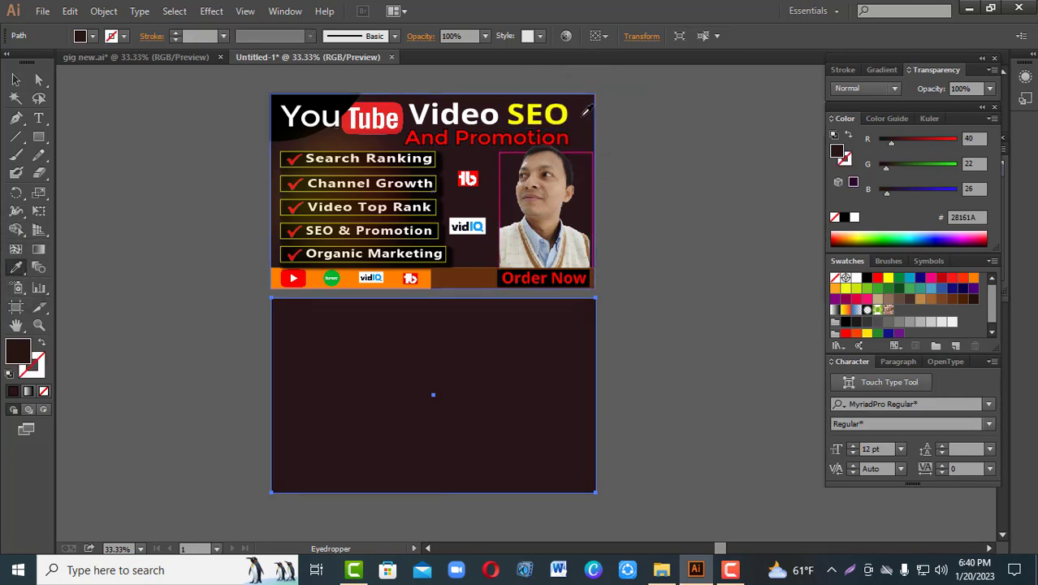
{"action": "left_click", "coordinate": [16, 80]}
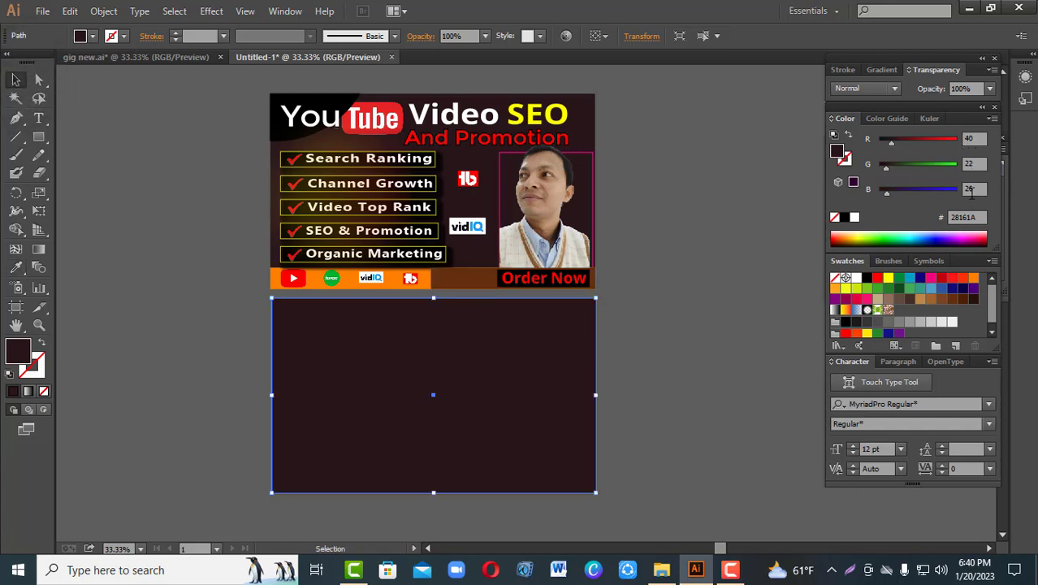
{"action": "left_click", "coordinate": [175, 170]}
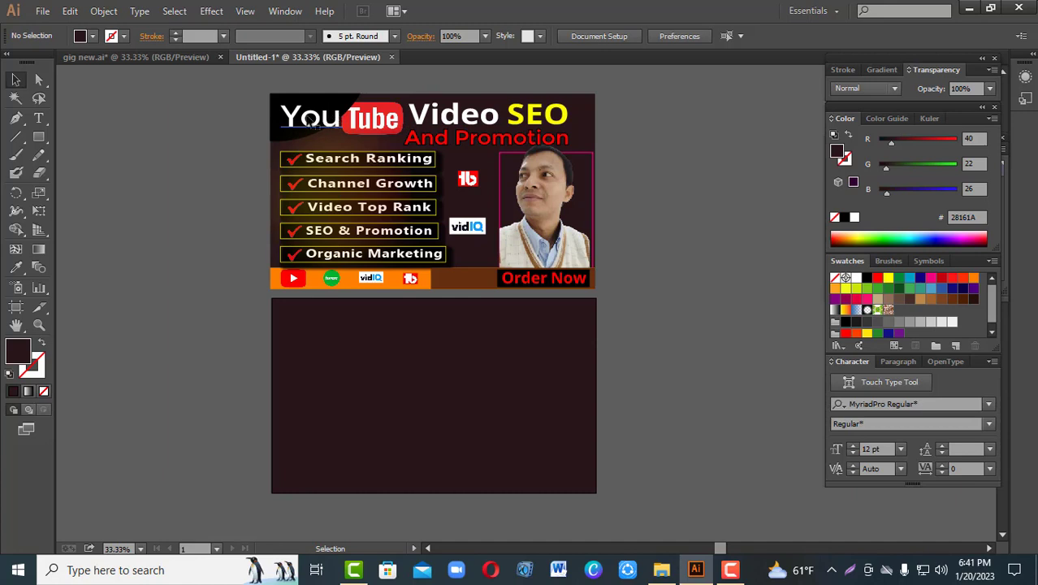
Step: Ungroup the reference banner above the artboard
{"action": "left_click", "coordinate": [278, 146]}
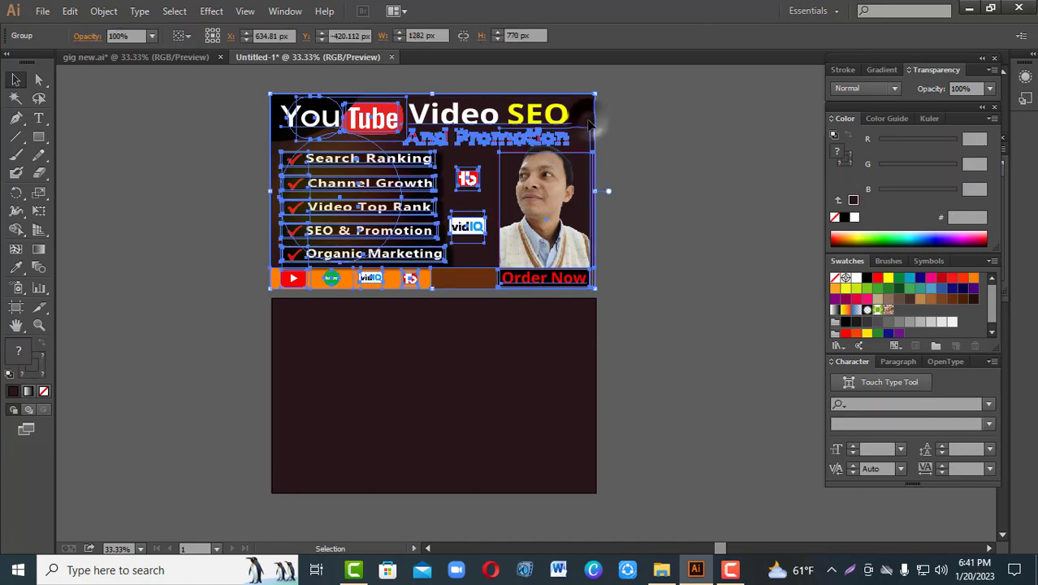
{"action": "right_click", "coordinate": [470, 140]}
{"action": "left_click", "coordinate": [523, 223]}
{"action": "left_click", "coordinate": [684, 162]}
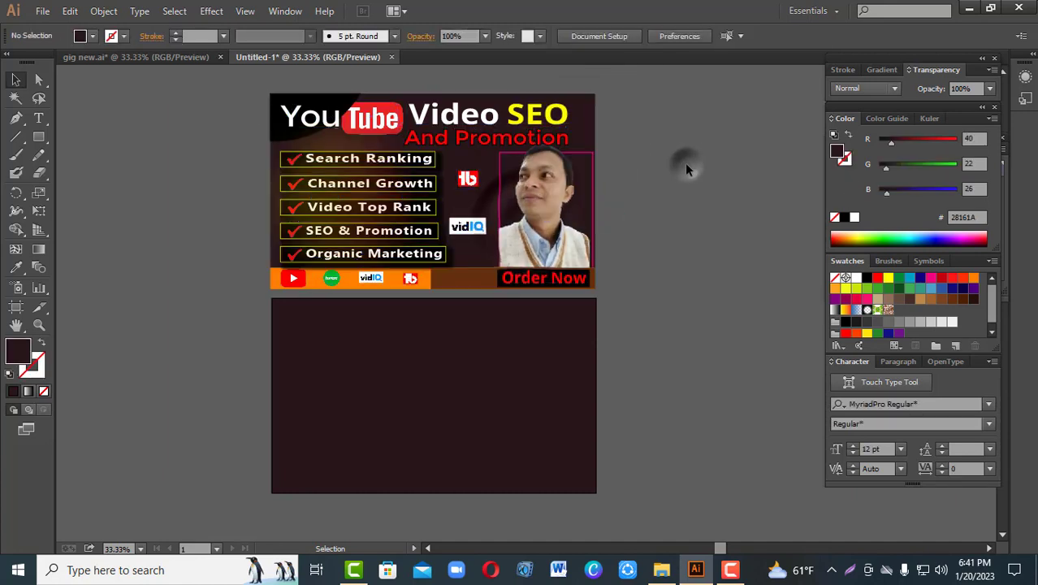
Step: Lock the dark background rectangle of the reference banner
{"action": "left_click", "coordinate": [592, 108]}
{"action": "left_click", "coordinate": [96, 12]}
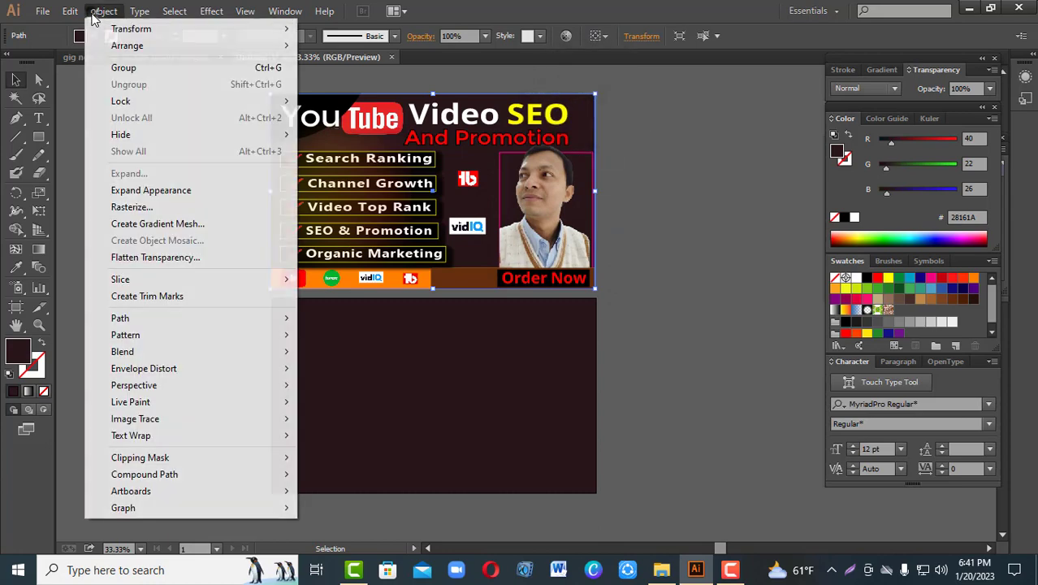
{"action": "mouse_move", "coordinate": [143, 104]}
{"action": "left_click", "coordinate": [334, 100]}
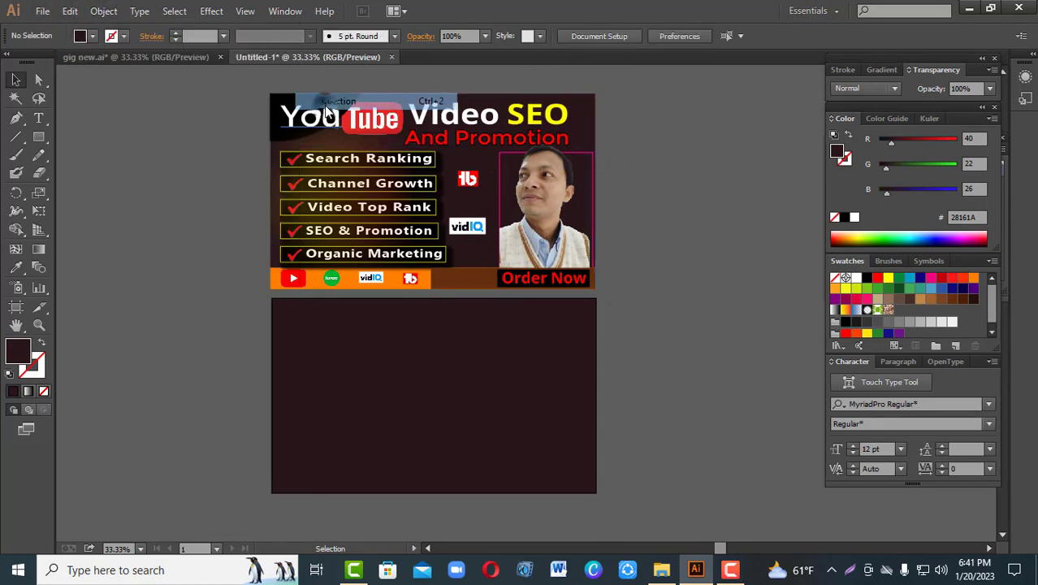
{"action": "left_click", "coordinate": [675, 177]}
Step: Move the "YouTube Video SEO And Promotion" title pieces from the reference banner to the top of the new banner
{"action": "key", "text": "ctrl+a"}
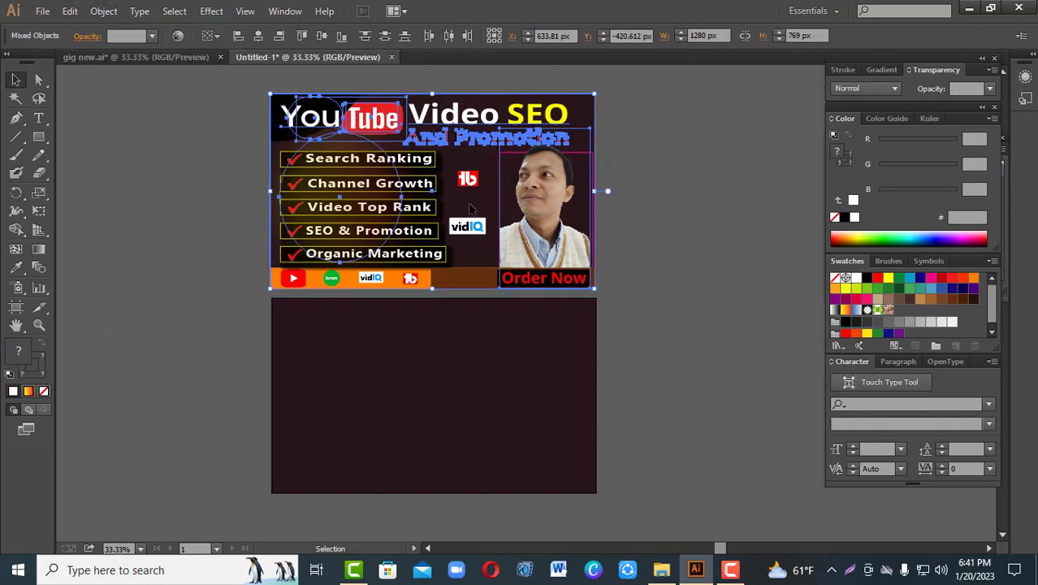
{"action": "left_click", "coordinate": [625, 232]}
{"action": "left_click", "coordinate": [309, 116]}
{"action": "left_click", "coordinate": [374, 118], "text": "shift"}
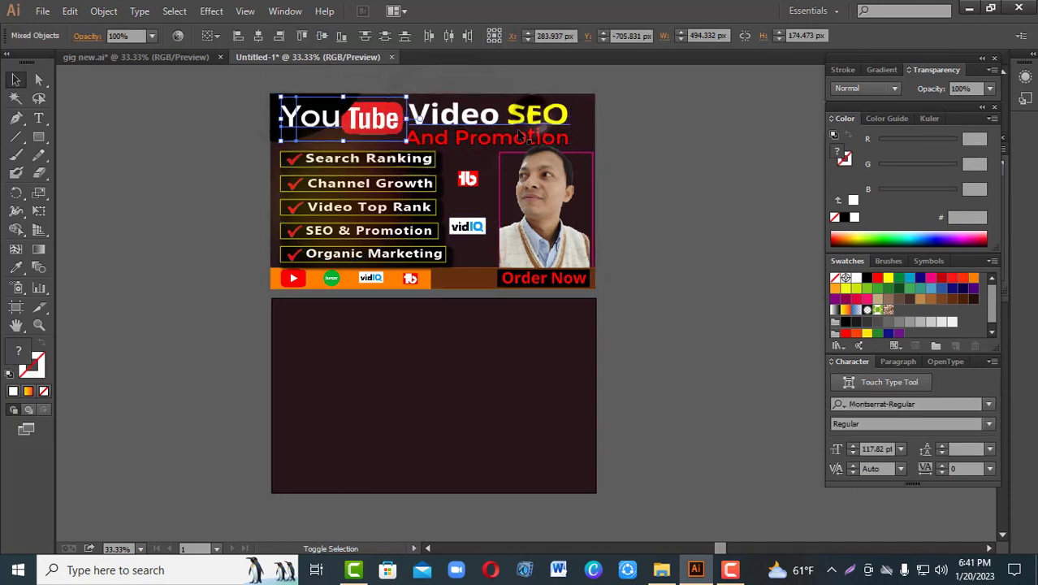
{"action": "left_click", "coordinate": [494, 141], "text": "shift"}
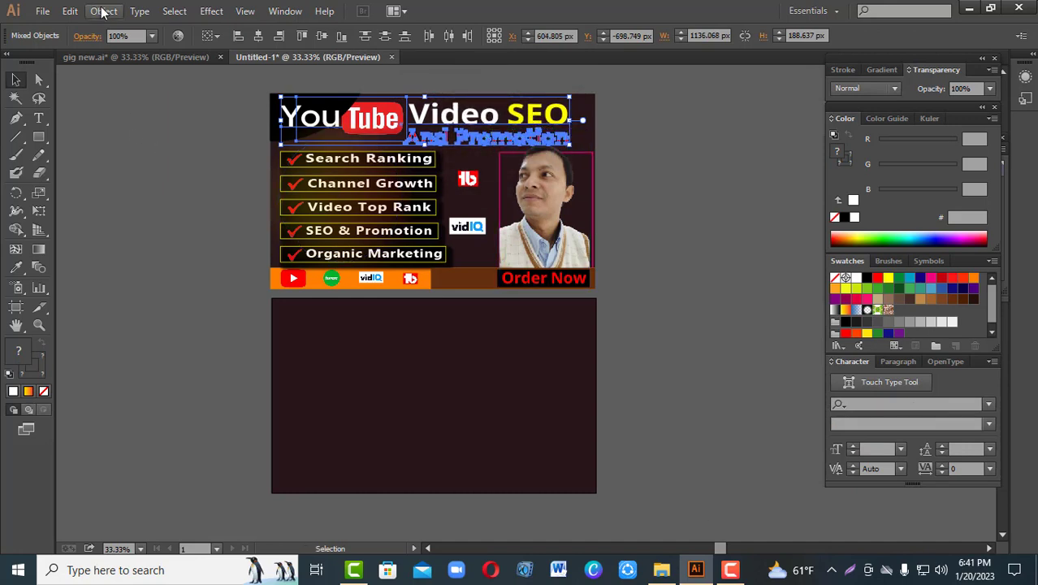
{"action": "left_click", "coordinate": [70, 11]}
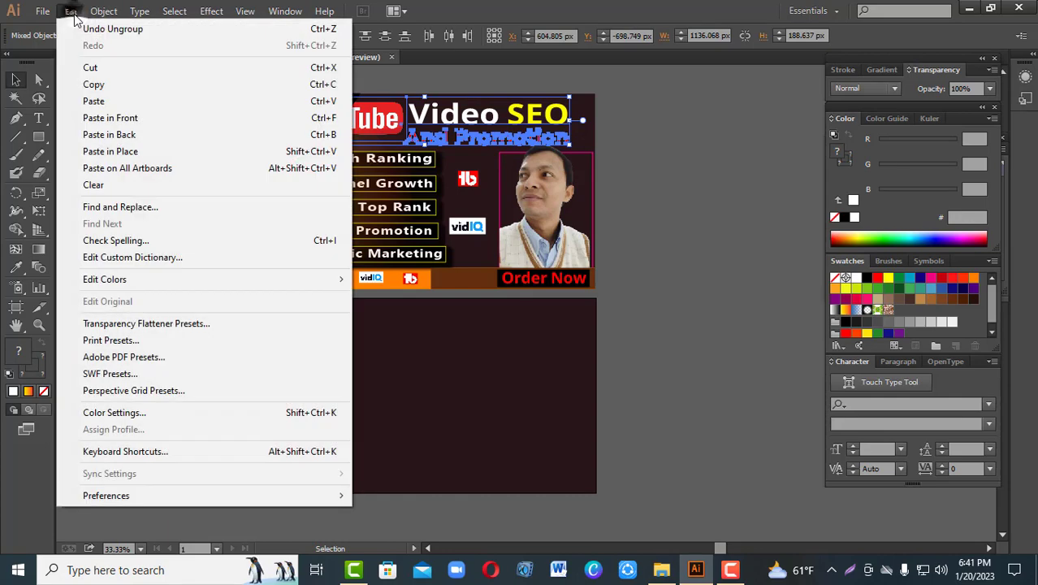
{"action": "left_click", "coordinate": [81, 84]}
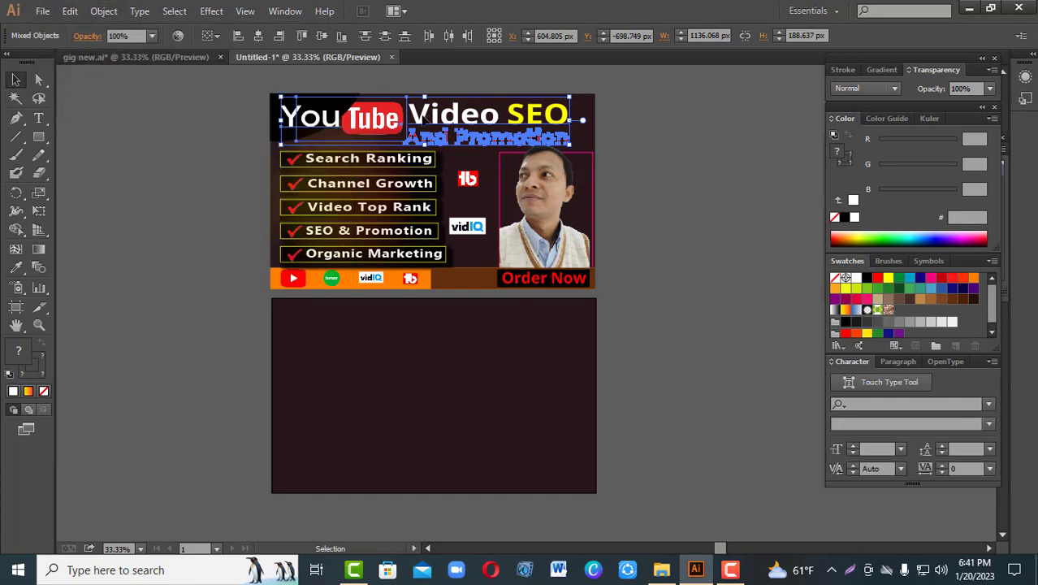
{"action": "left_click_drag", "start_coordinate": [425, 119], "coordinate": [422, 325]}
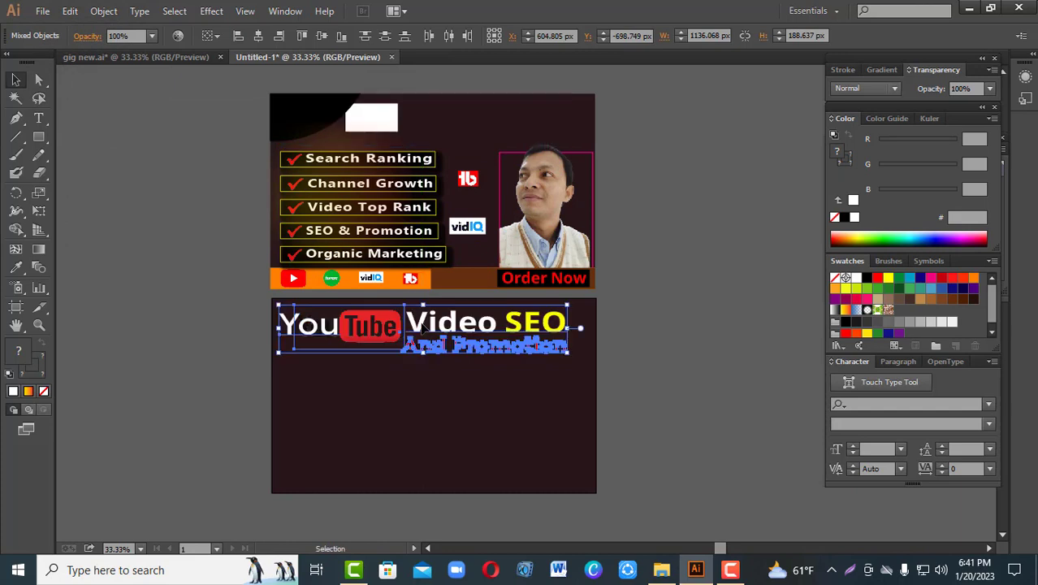
{"action": "left_click", "coordinate": [648, 340]}
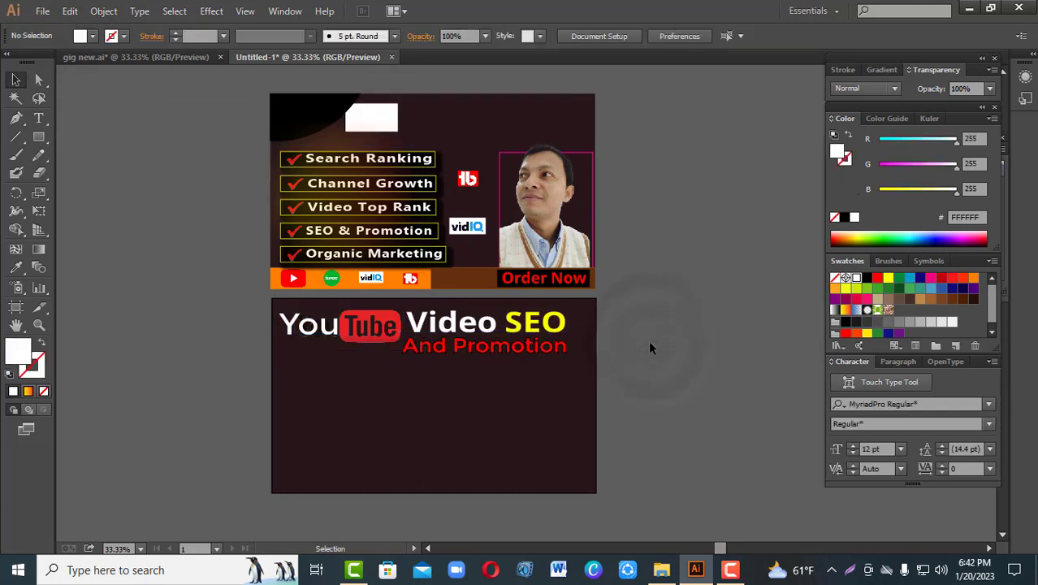
Step: Move the white rectangle behind the "Tube" lettering in the new banner and send the YouTube logo image backward one level
{"action": "left_click_drag", "start_coordinate": [382, 118], "coordinate": [383, 326]}
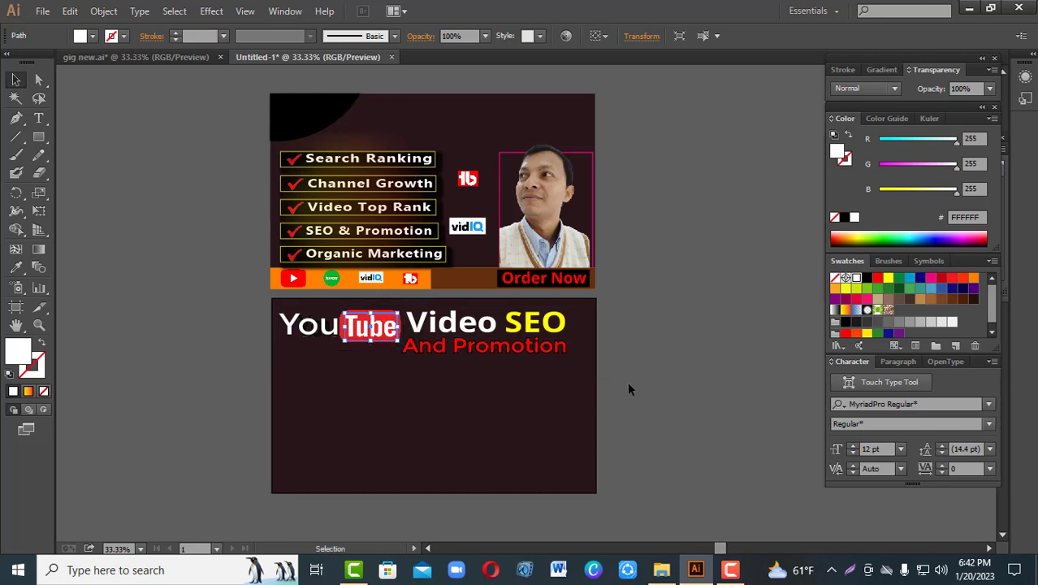
{"action": "left_click", "coordinate": [689, 348]}
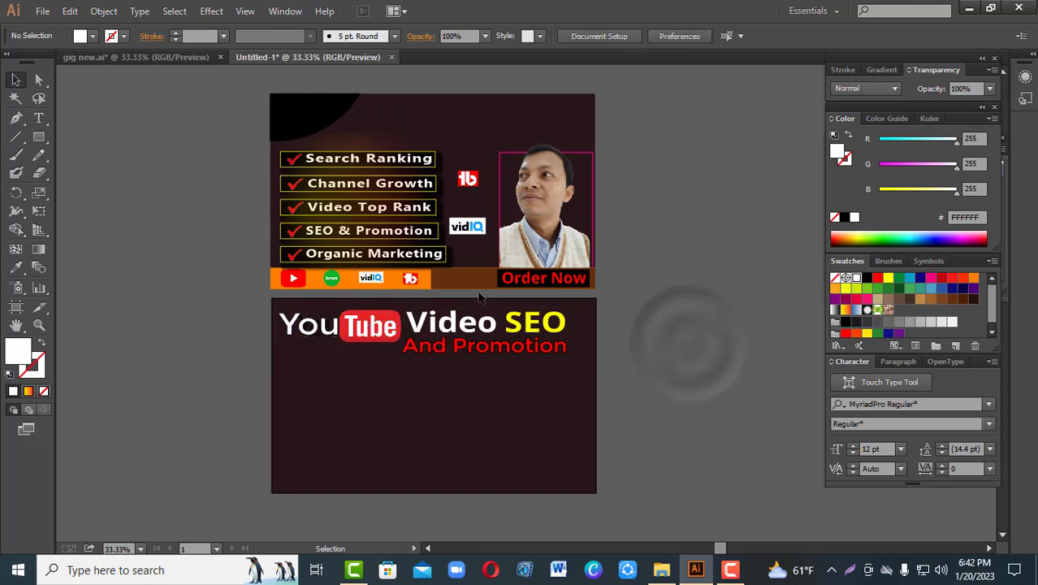
{"action": "right_click", "coordinate": [378, 333]}
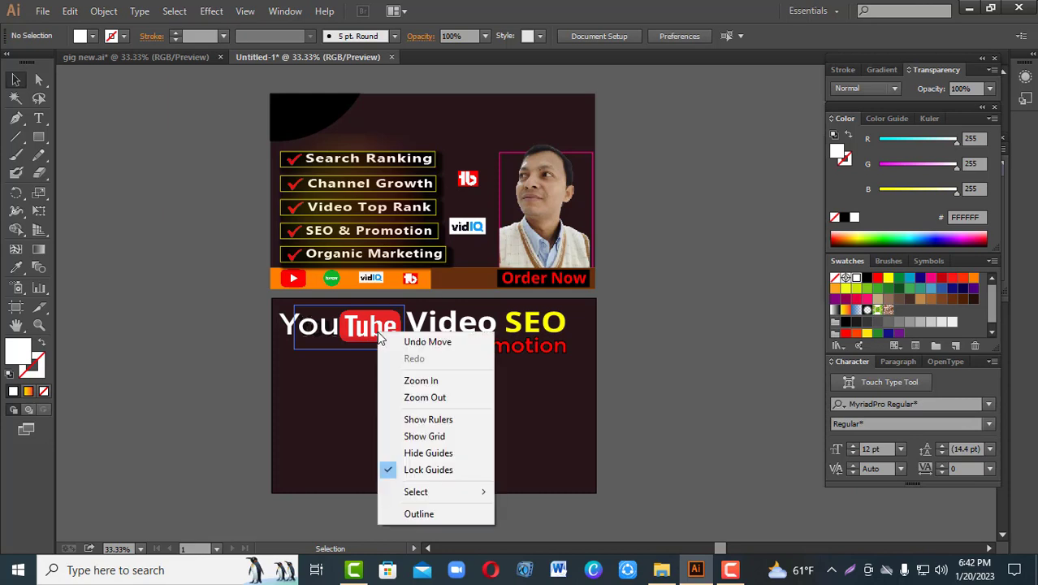
{"action": "left_click", "coordinate": [223, 410]}
{"action": "left_click", "coordinate": [379, 329]}
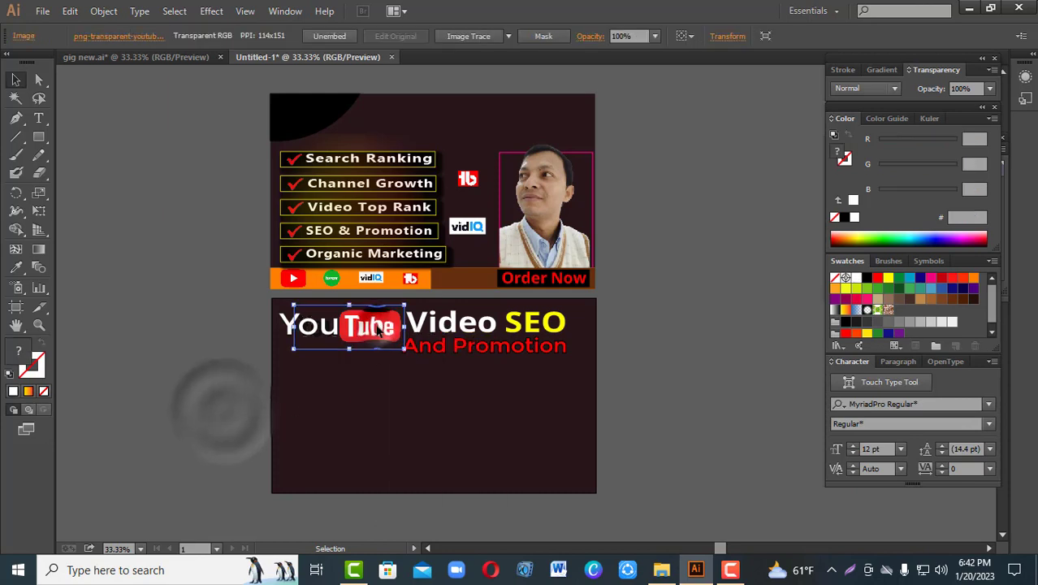
{"action": "right_click", "coordinate": [378, 329]}
{"action": "mouse_move", "coordinate": [431, 414]}
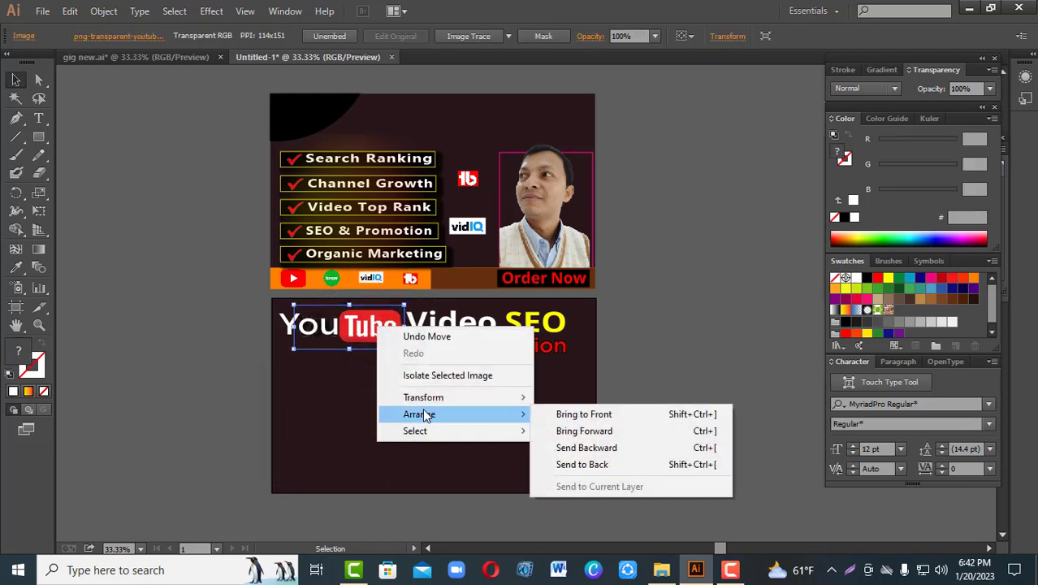
{"action": "left_click", "coordinate": [619, 447]}
{"action": "left_click", "coordinate": [662, 361]}
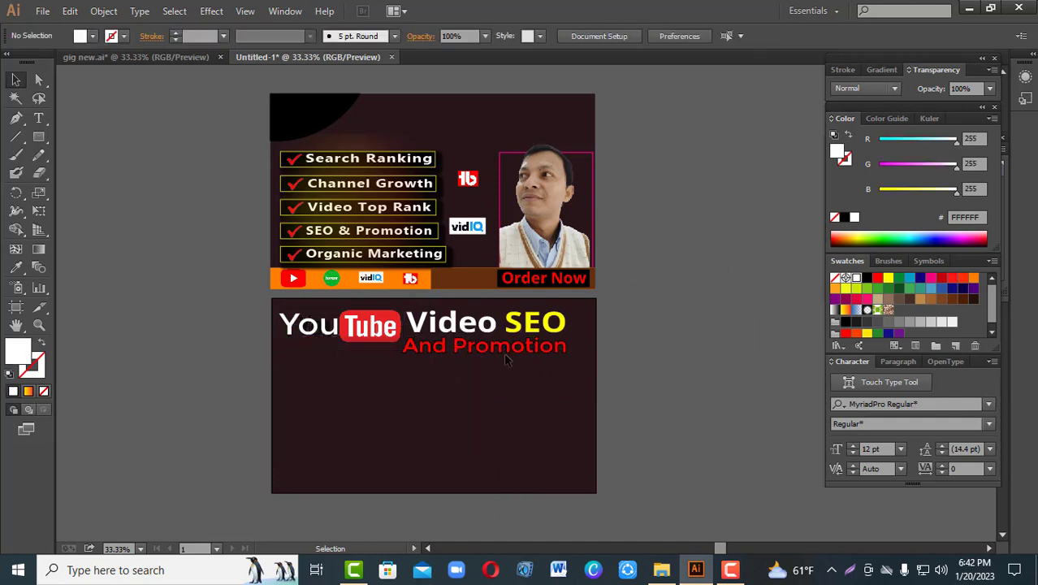
Step: Move the five-item checklist and the TubeBuddy and vidIQ logos from the reference banner to matching positions in the new banner
{"action": "left_click_drag", "start_coordinate": [367, 184], "coordinate": [370, 402]}
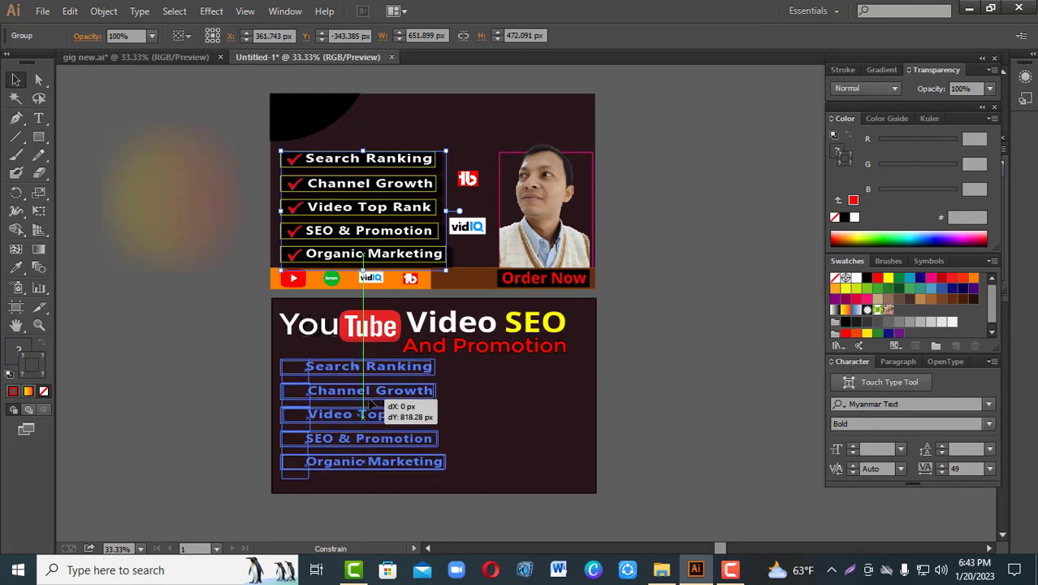
{"action": "left_click", "coordinate": [133, 358]}
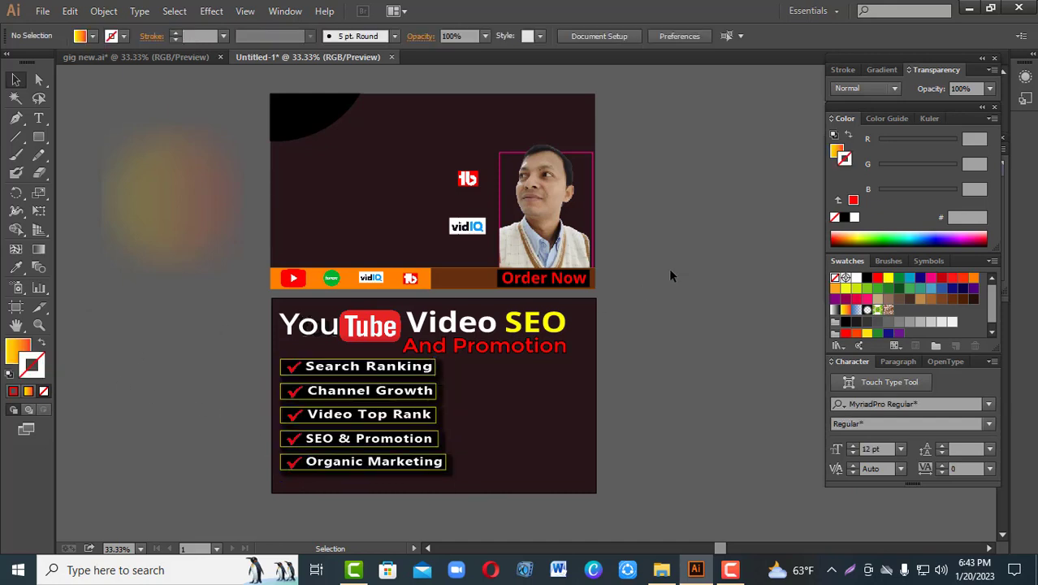
{"action": "left_click_drag", "start_coordinate": [468, 180], "coordinate": [477, 386]}
{"action": "left_click", "coordinate": [659, 352]}
{"action": "left_click_drag", "start_coordinate": [467, 227], "coordinate": [474, 432]}
{"action": "left_click", "coordinate": [647, 373]}
{"action": "left_click_drag", "start_coordinate": [661, 355], "coordinate": [662, 347]}
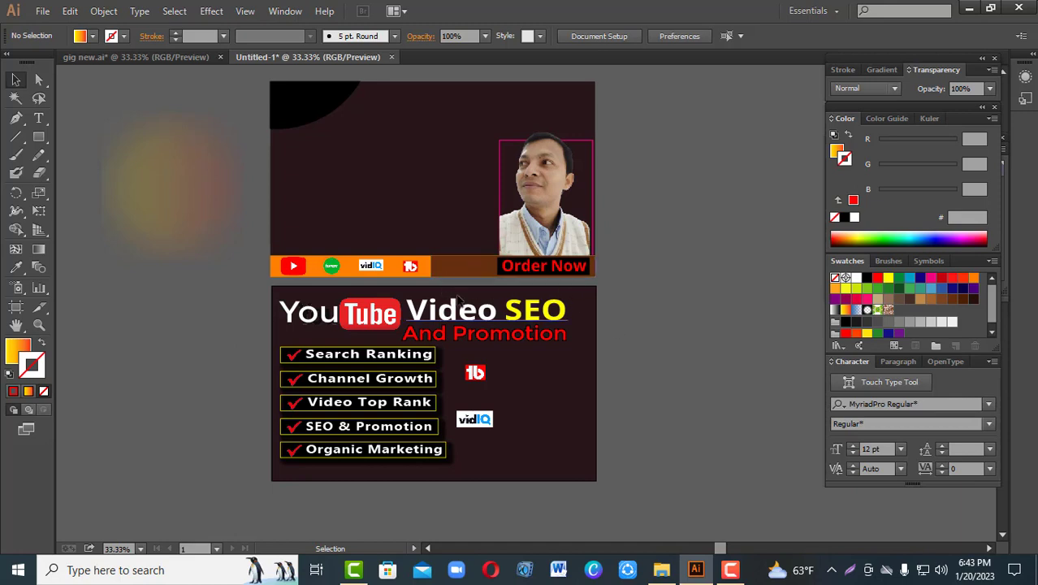
Step: Unlock all locked objects in the document
{"action": "left_click", "coordinate": [579, 404]}
{"action": "left_click", "coordinate": [118, 11]}
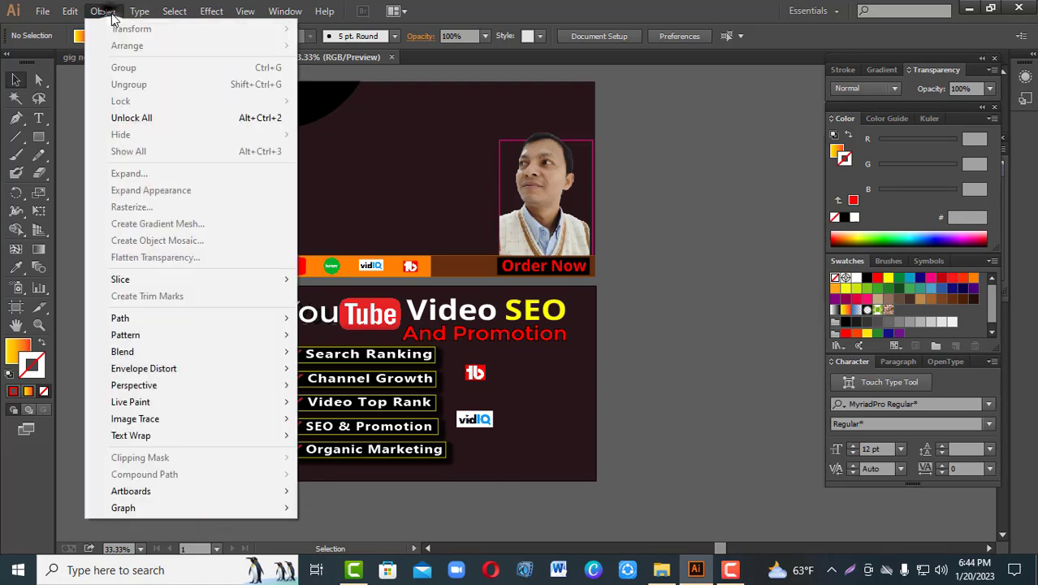
{"action": "left_click", "coordinate": [565, 397]}
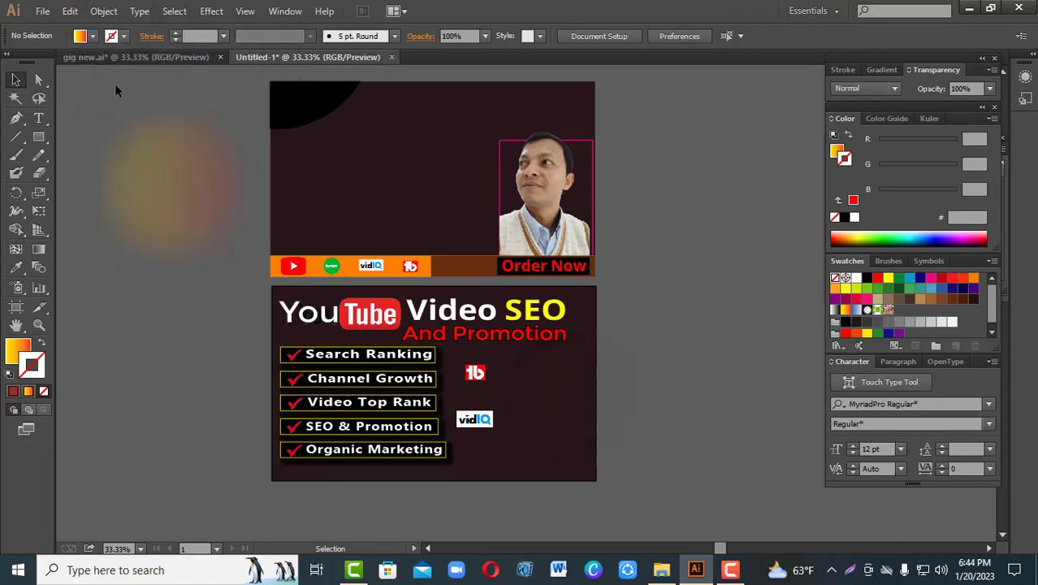
{"action": "left_click", "coordinate": [104, 12]}
{"action": "mouse_move", "coordinate": [70, 11]}
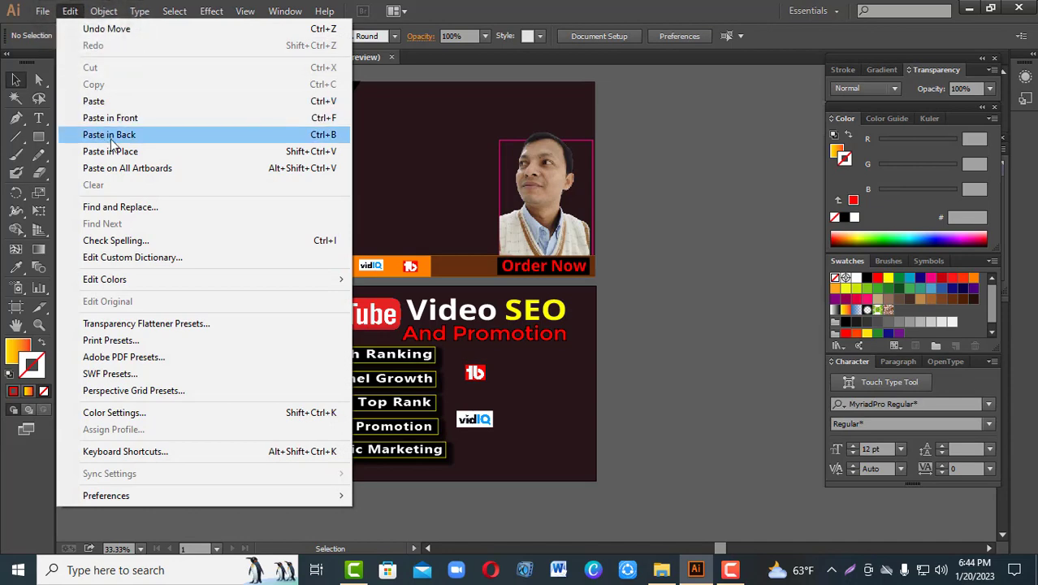
{"action": "left_click", "coordinate": [111, 138]}
{"action": "left_click", "coordinate": [104, 11]}
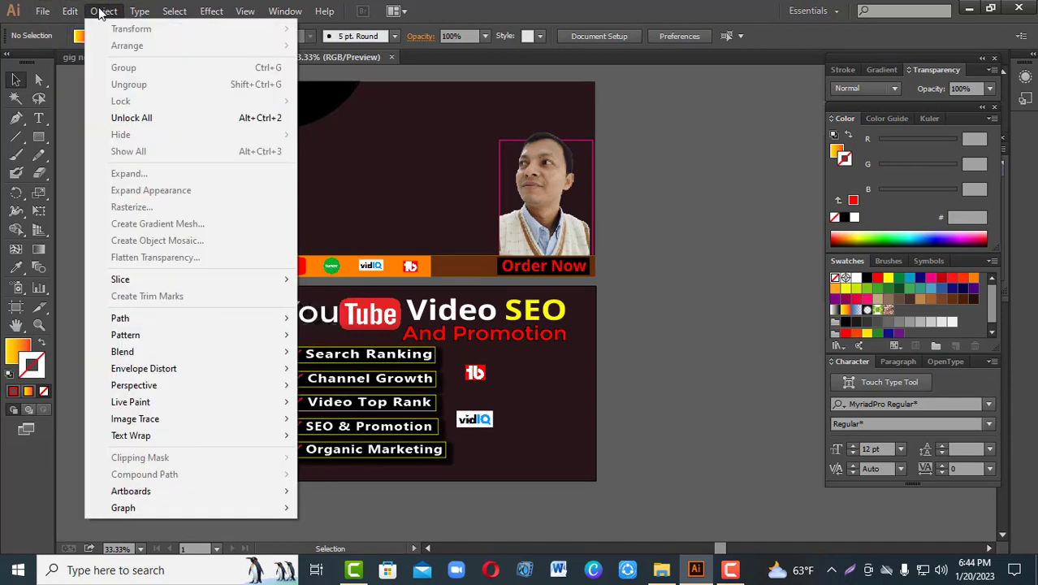
{"action": "left_click", "coordinate": [130, 118]}
{"action": "left_click", "coordinate": [163, 351]}
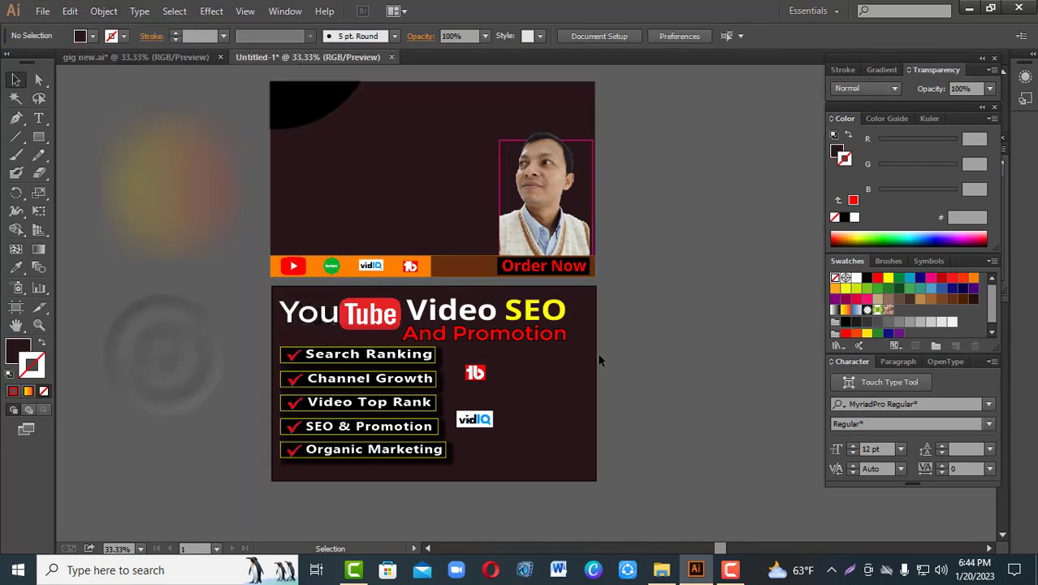
Step: Paste a copy of the new banner's background rectangle in front and shrink it to a bottom strip about 79 px high
{"action": "left_click", "coordinate": [595, 355]}
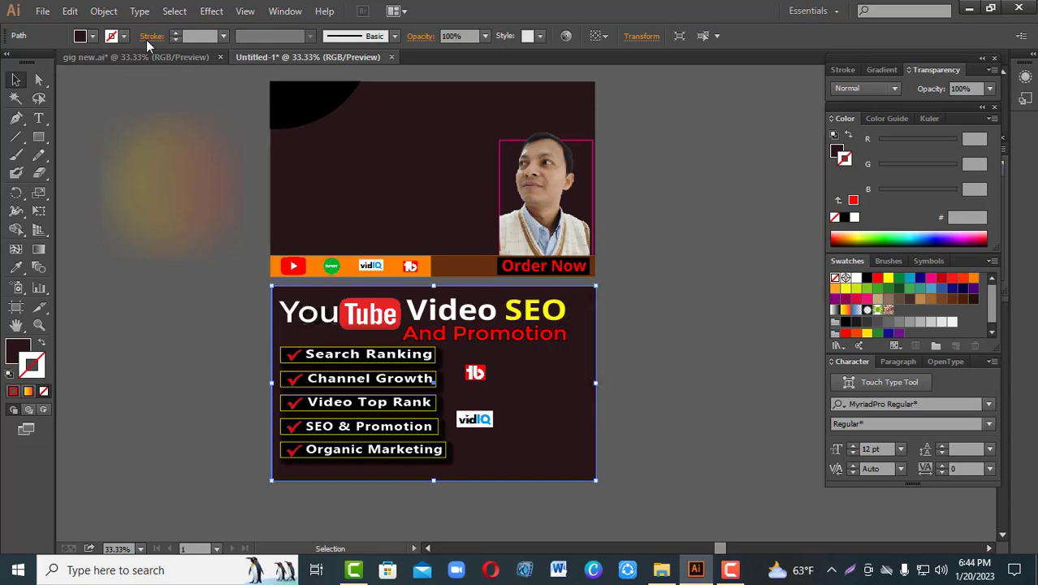
{"action": "left_click", "coordinate": [69, 10]}
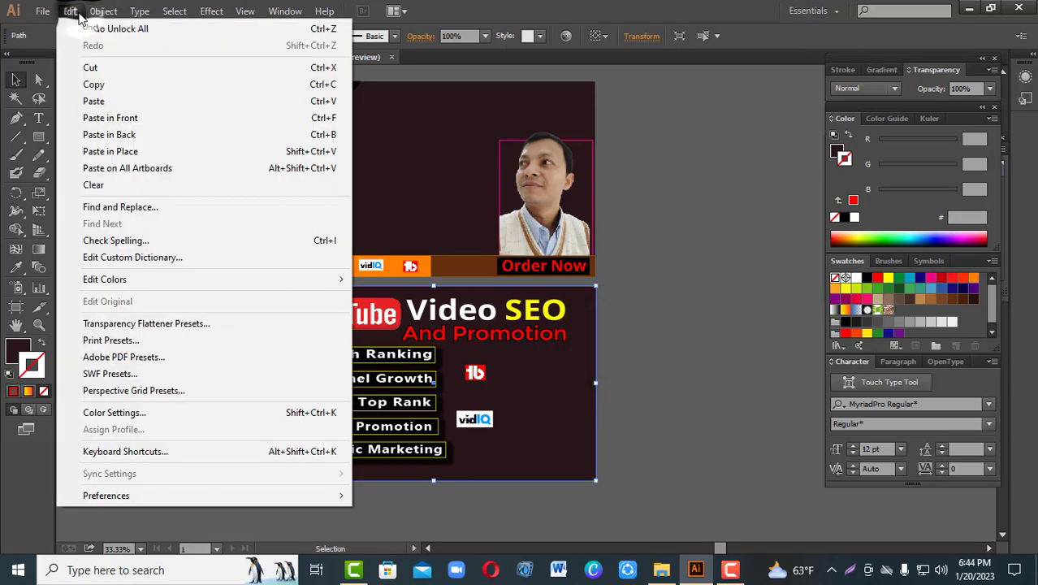
{"action": "left_click", "coordinate": [90, 83]}
{"action": "left_click", "coordinate": [70, 11]}
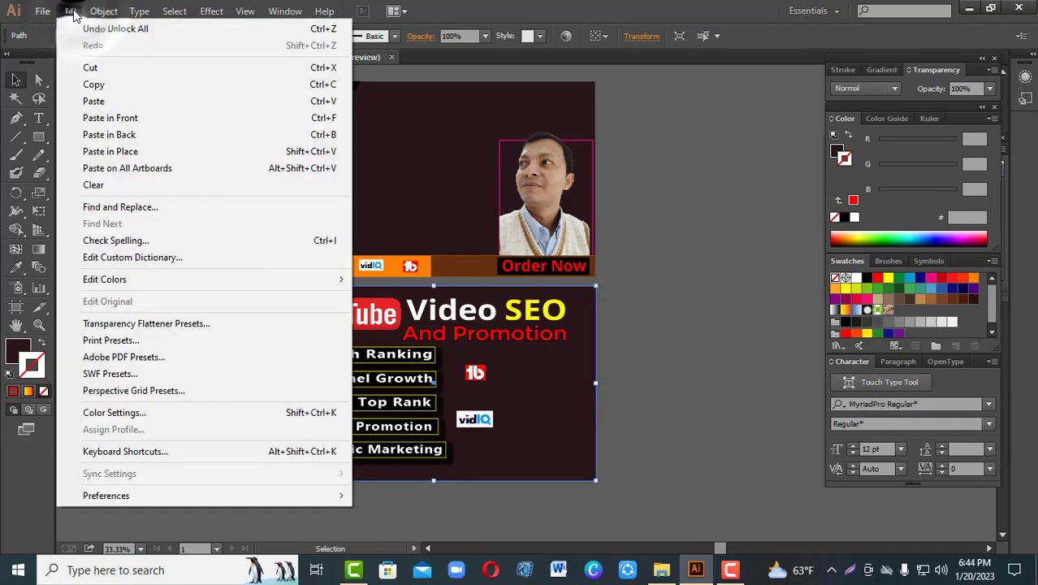
{"action": "left_click", "coordinate": [126, 120]}
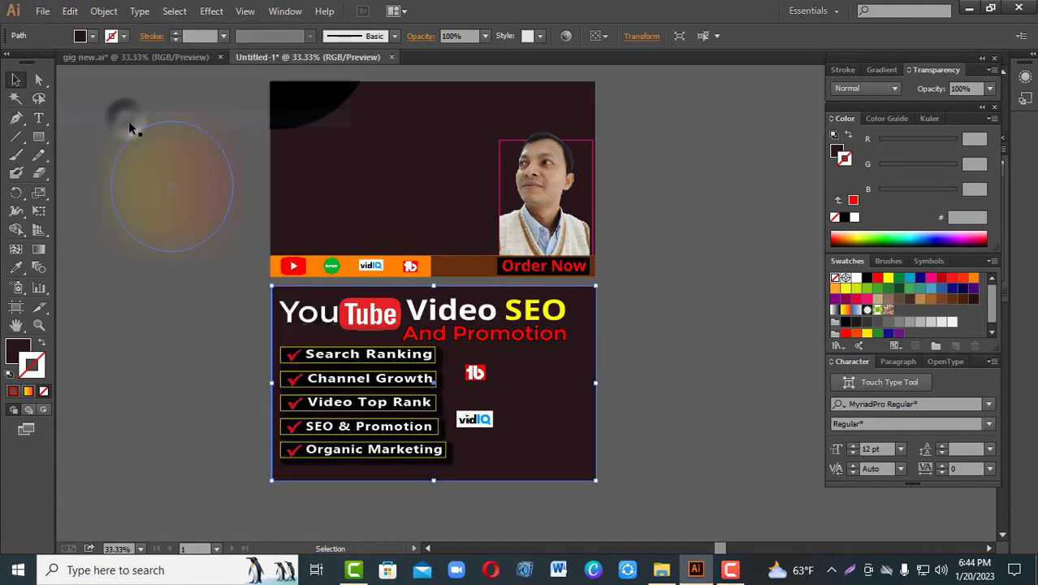
{"action": "left_click_drag", "start_coordinate": [434, 286], "coordinate": [445, 460]}
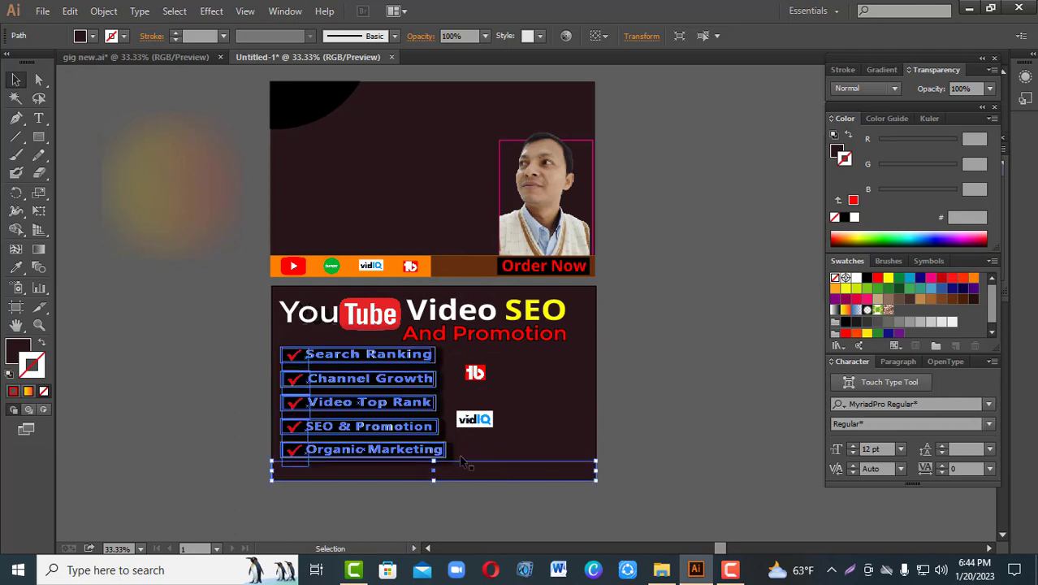
{"action": "left_click_drag", "start_coordinate": [695, 355], "coordinate": [717, 275]}
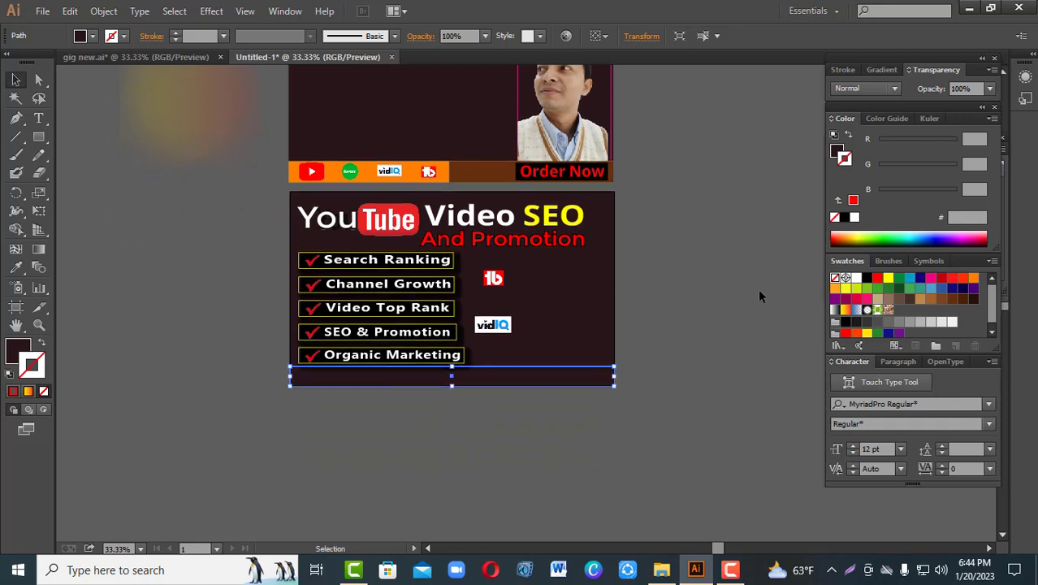
{"action": "key", "text": "ctrl+plus"}
{"action": "left_click_drag", "start_coordinate": [751, 294], "coordinate": [757, 293]}
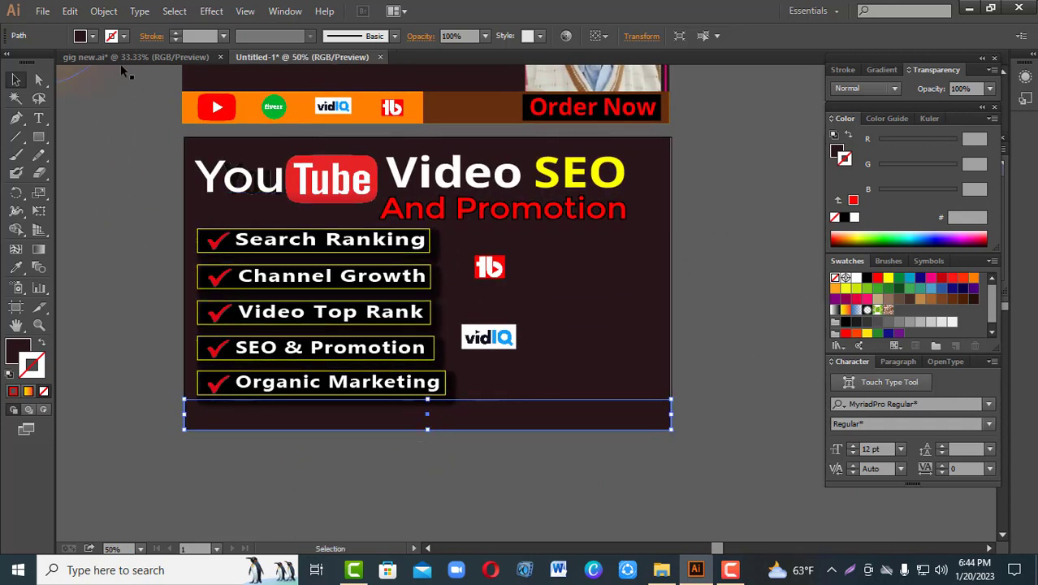
Step: Duplicate the bottom strip in place
{"action": "left_click", "coordinate": [100, 13]}
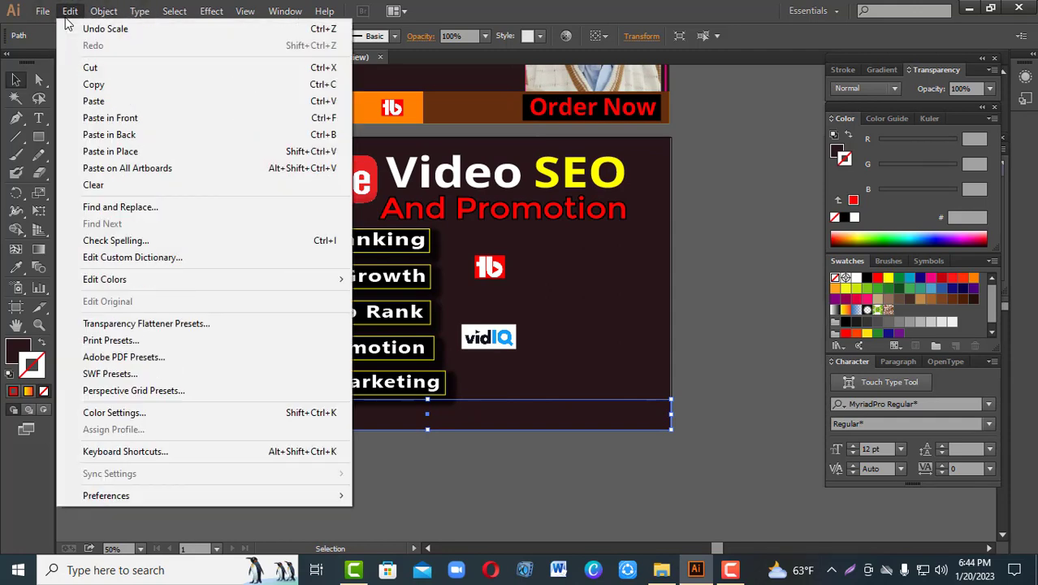
{"action": "left_click", "coordinate": [72, 12]}
{"action": "left_click", "coordinate": [71, 11]}
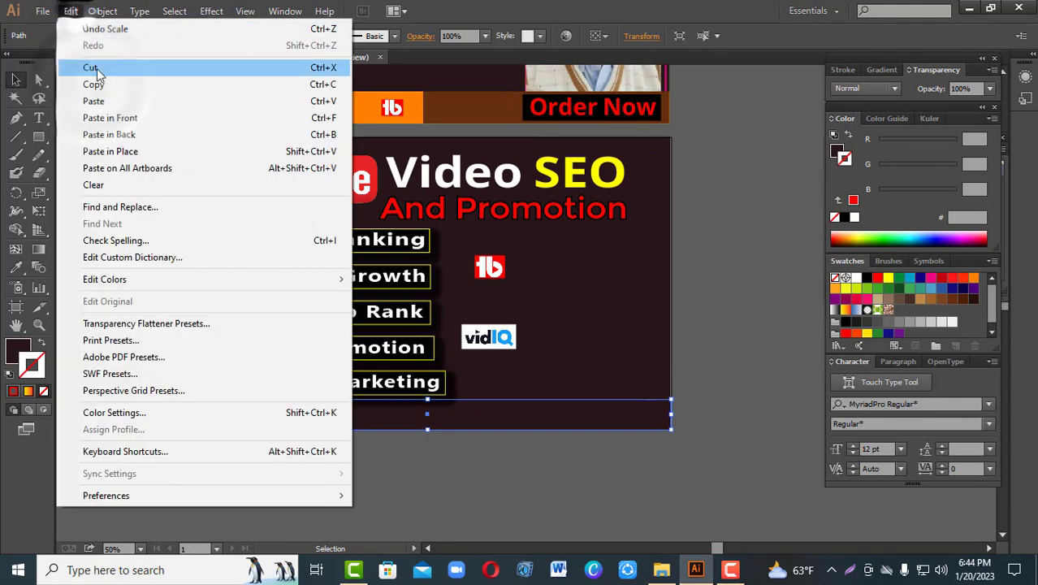
{"action": "left_click", "coordinate": [114, 134]}
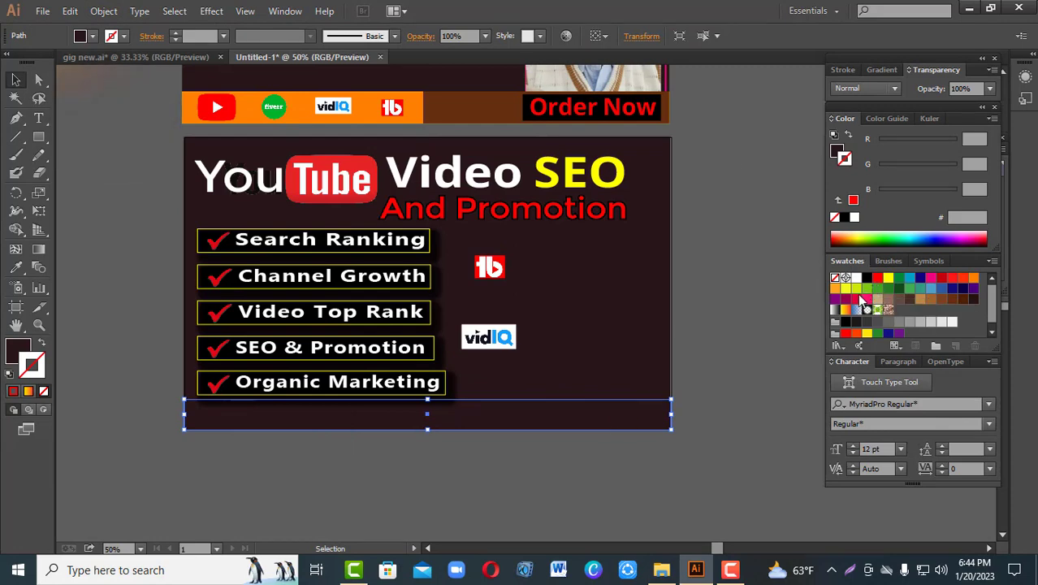
Step: Fill the bottom strip with lime green (CCE70B), remove its stroke, and narrow it from the right to about 683 px wide
{"action": "left_click", "coordinate": [856, 287]}
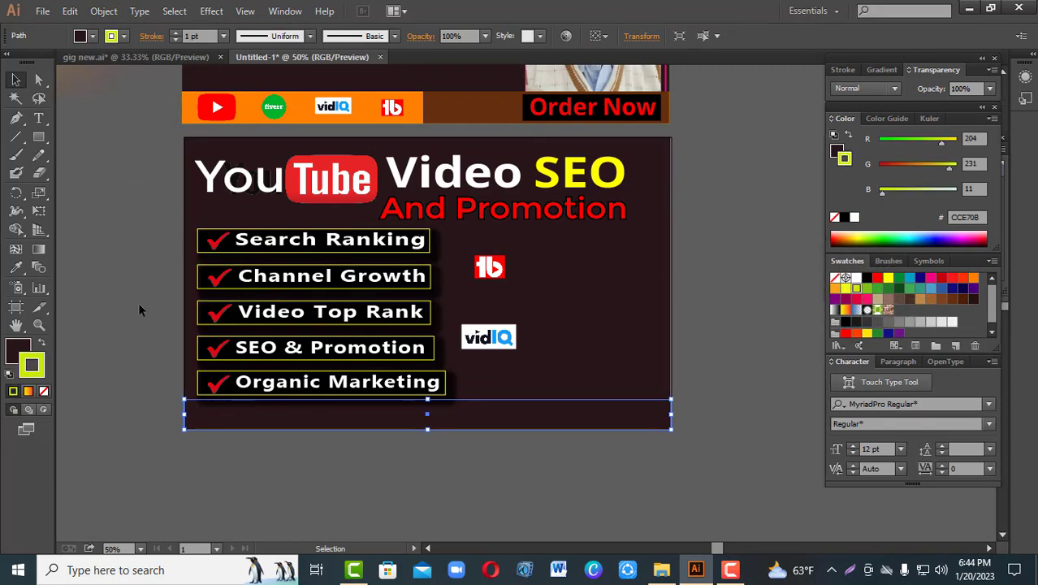
{"action": "left_click", "coordinate": [41, 343]}
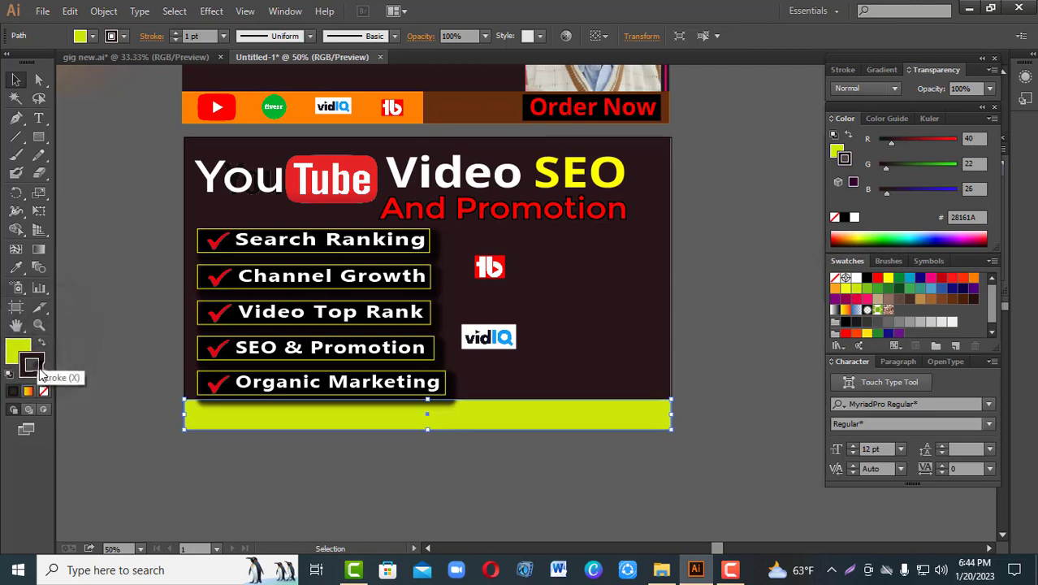
{"action": "left_click", "coordinate": [18, 351]}
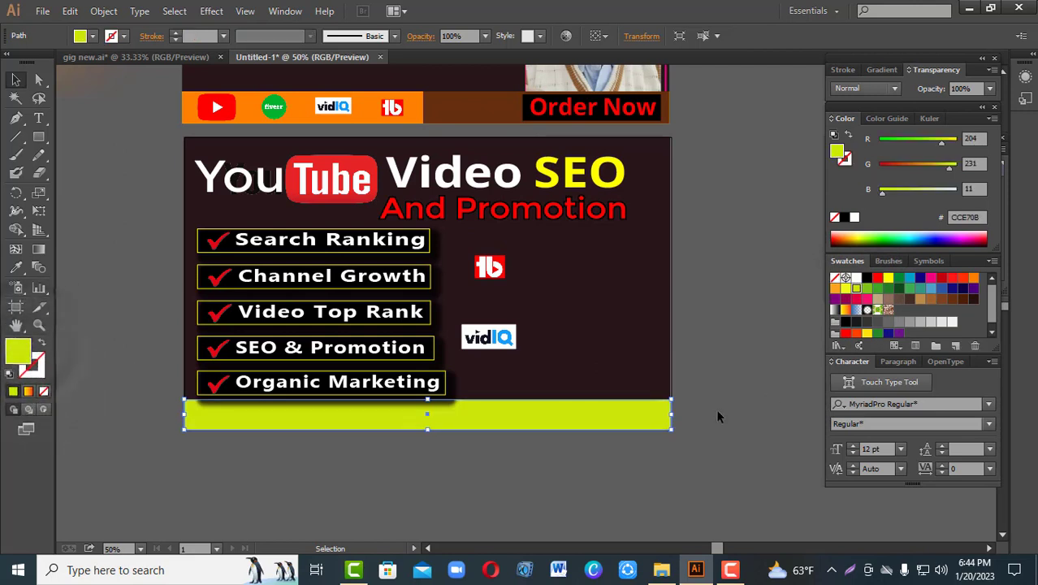
{"action": "left_click_drag", "start_coordinate": [670, 415], "coordinate": [451, 420]}
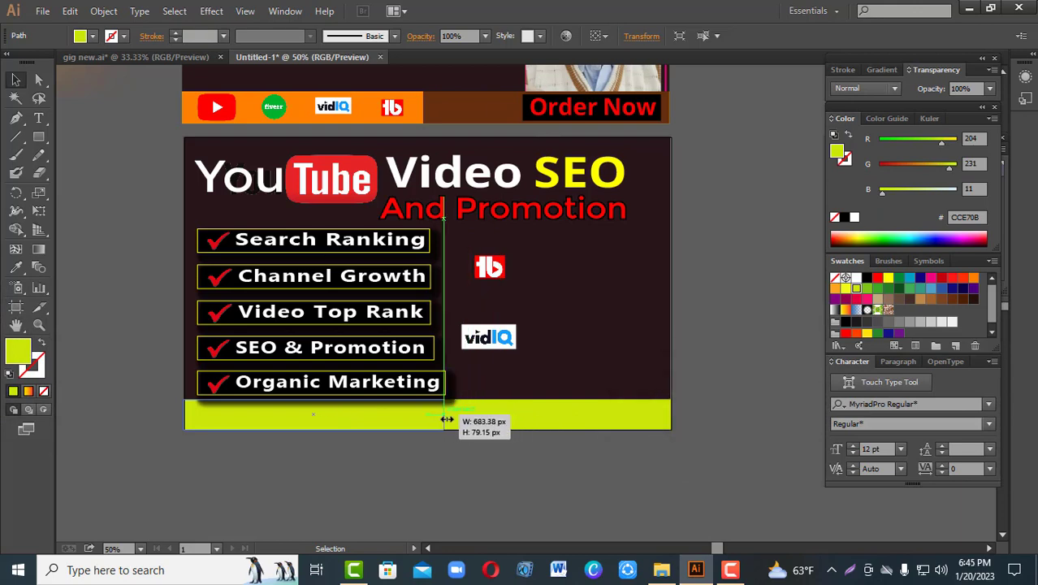
Step: Finish narrowing the lime strip to about 683 px and fill the full-width strip behind it with CMYK Yellow (FFFF00)
{"action": "left_click_drag", "start_coordinate": [446, 420], "coordinate": [444, 420]}
{"action": "left_click", "coordinate": [486, 418]}
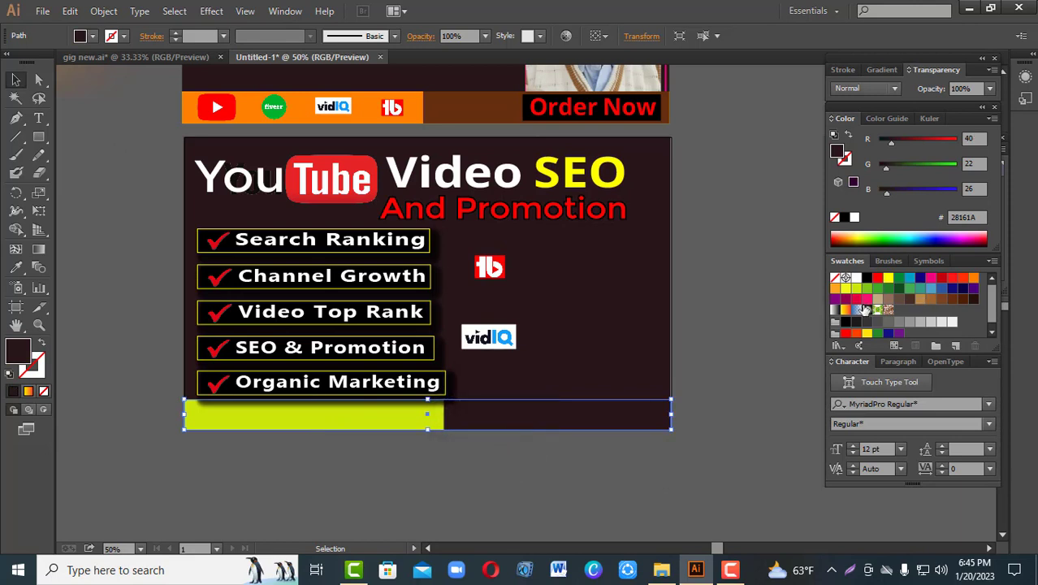
{"action": "left_click", "coordinate": [921, 301]}
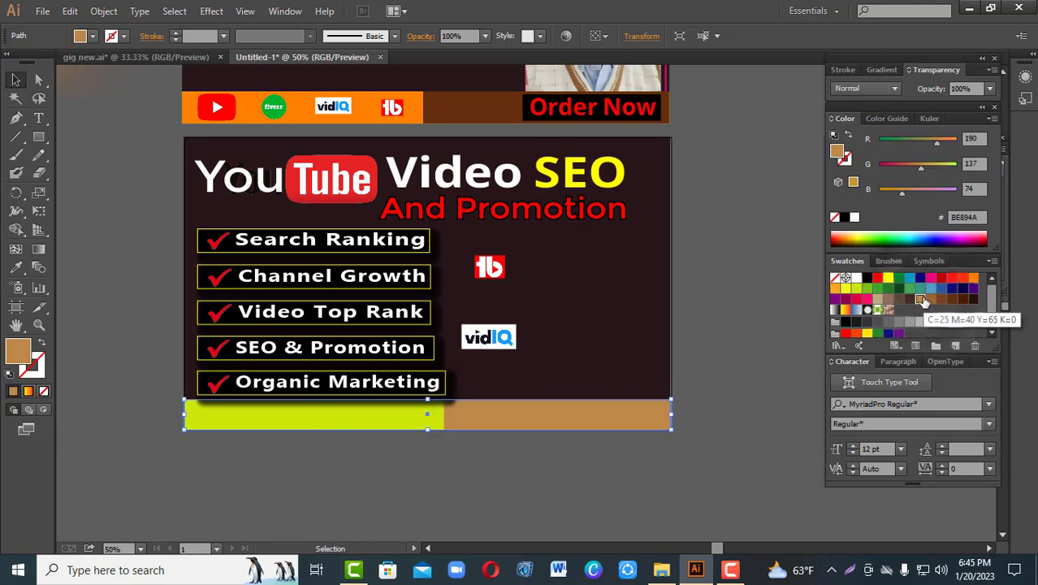
{"action": "left_click", "coordinate": [888, 278]}
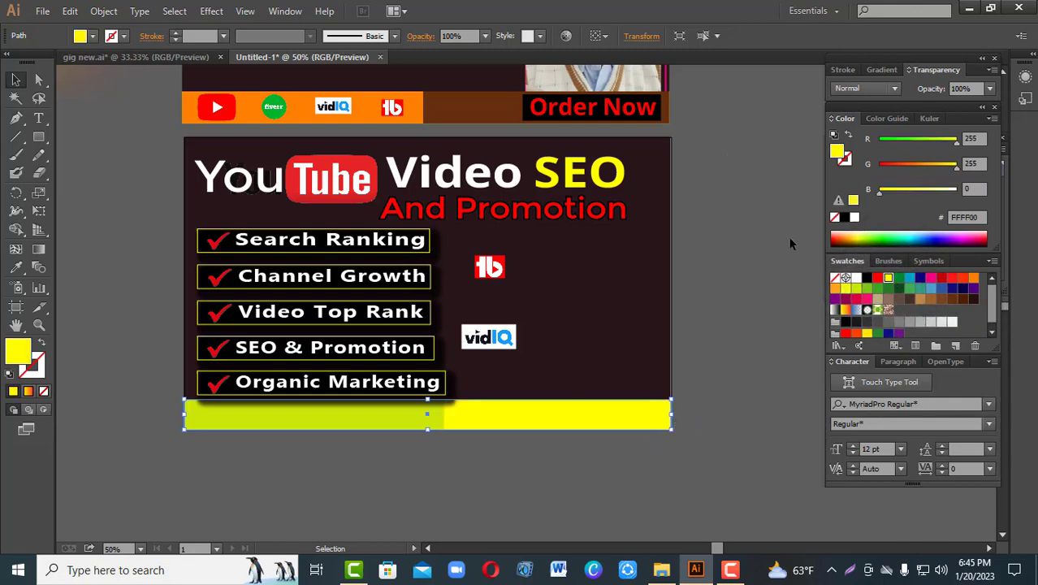
Step: Try orange, dark brown, navy, tan and yellow fills on the narrower strip in front
{"action": "left_click", "coordinate": [373, 422]}
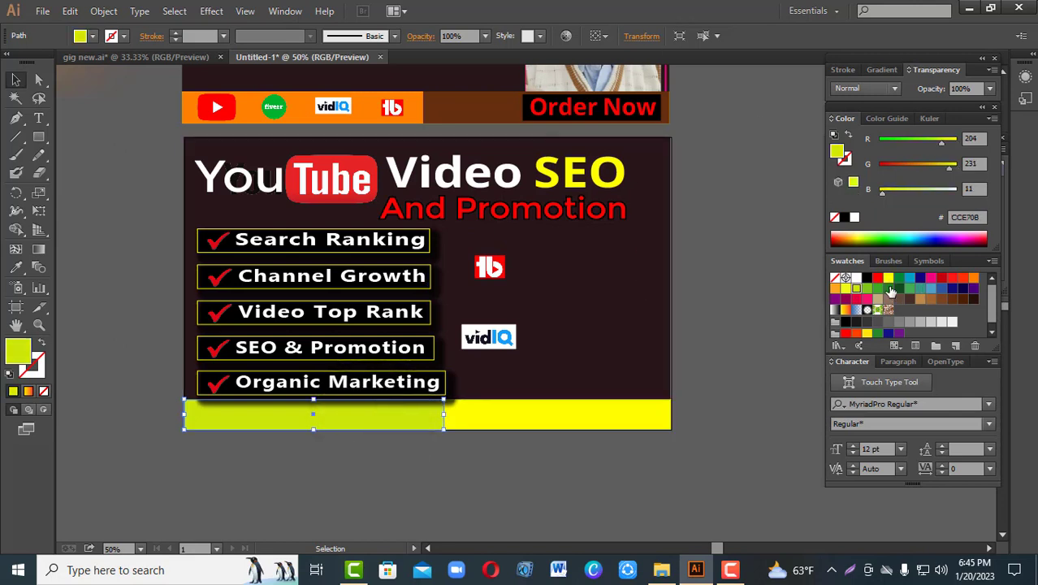
{"action": "left_click", "coordinate": [970, 280]}
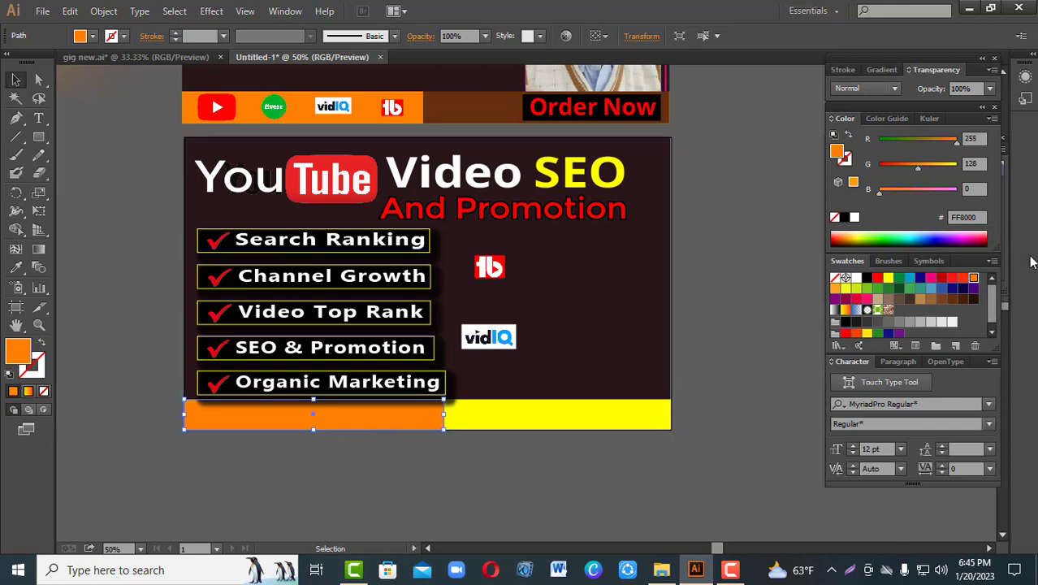
{"action": "left_click", "coordinate": [974, 298]}
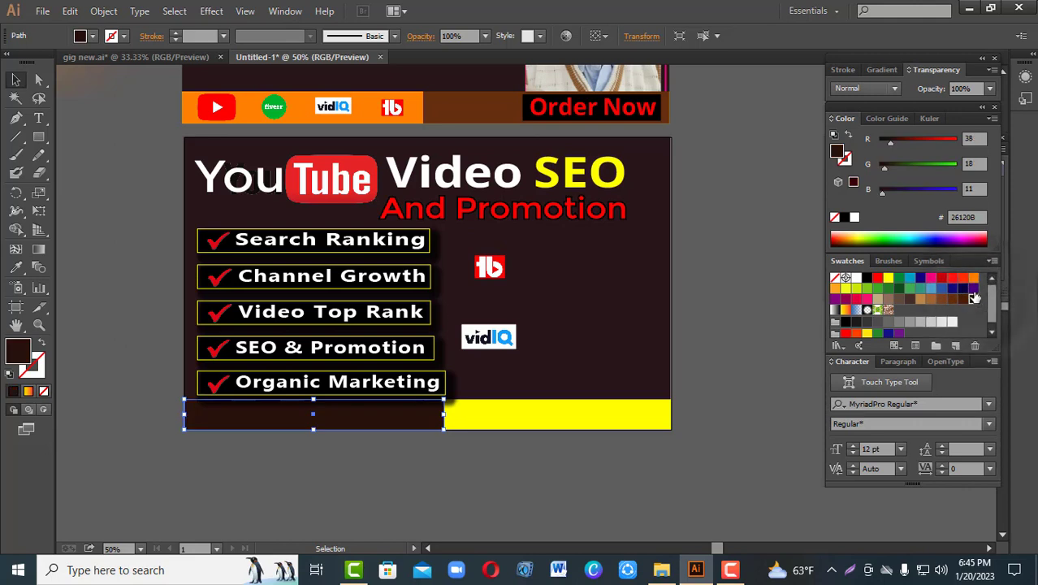
{"action": "left_click", "coordinate": [974, 288]}
{"action": "left_click", "coordinate": [963, 288]}
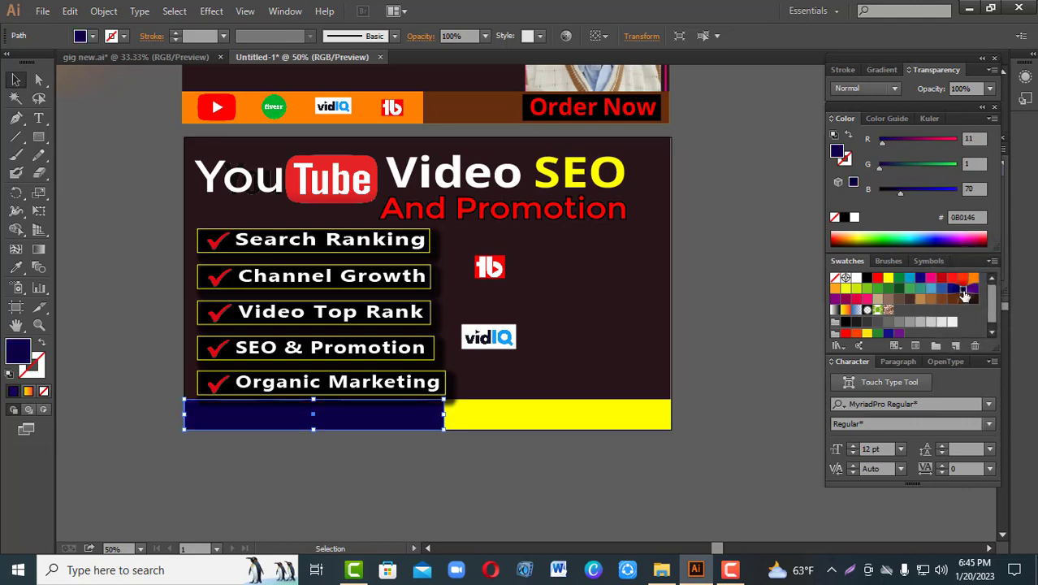
{"action": "left_click", "coordinate": [919, 300]}
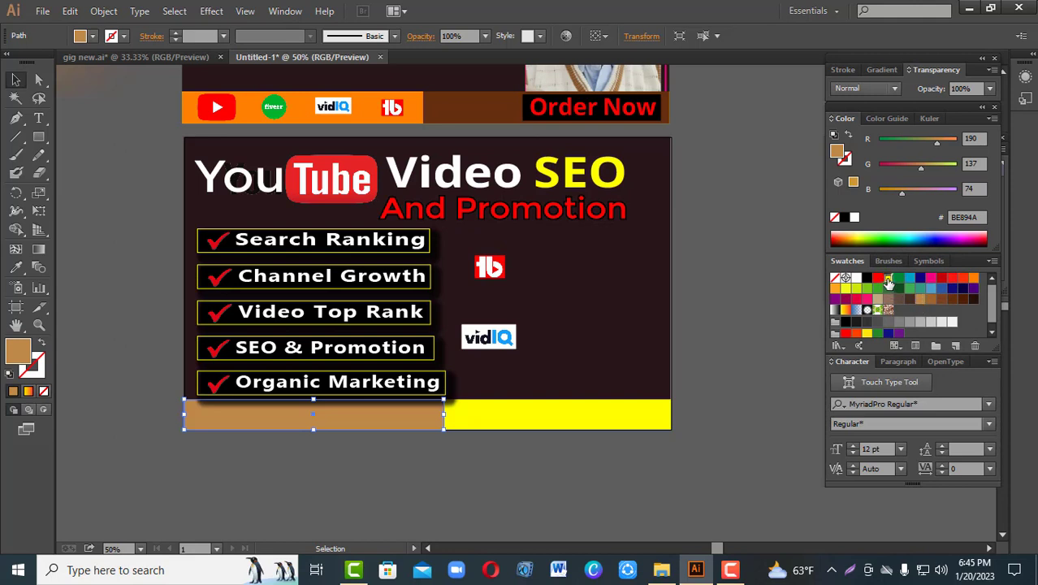
{"action": "left_click", "coordinate": [889, 279]}
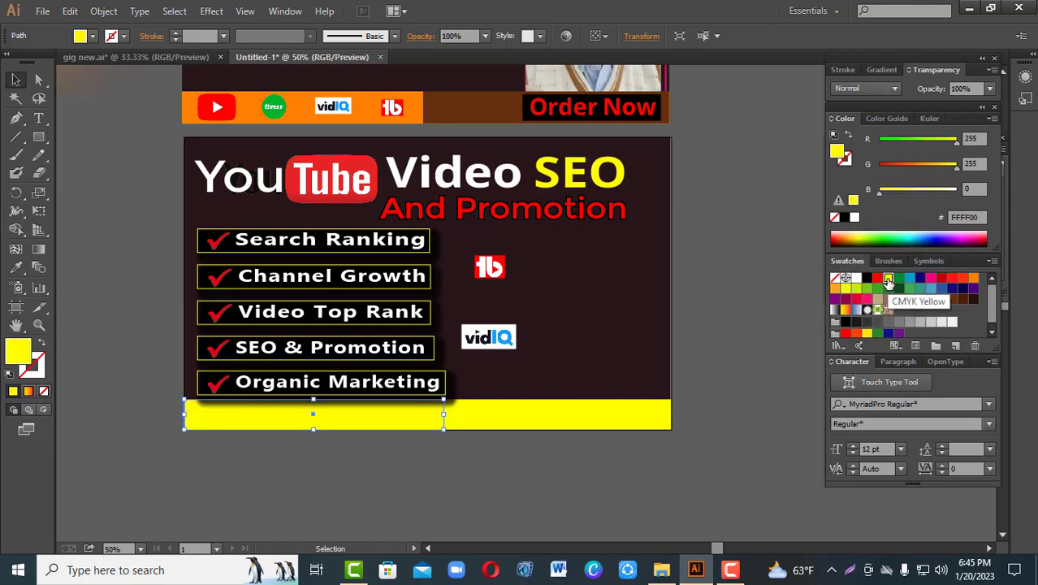
Step: Try pink (F4136B) and green (237D26) fills on the full-width bottom strip
{"action": "left_click", "coordinate": [514, 418]}
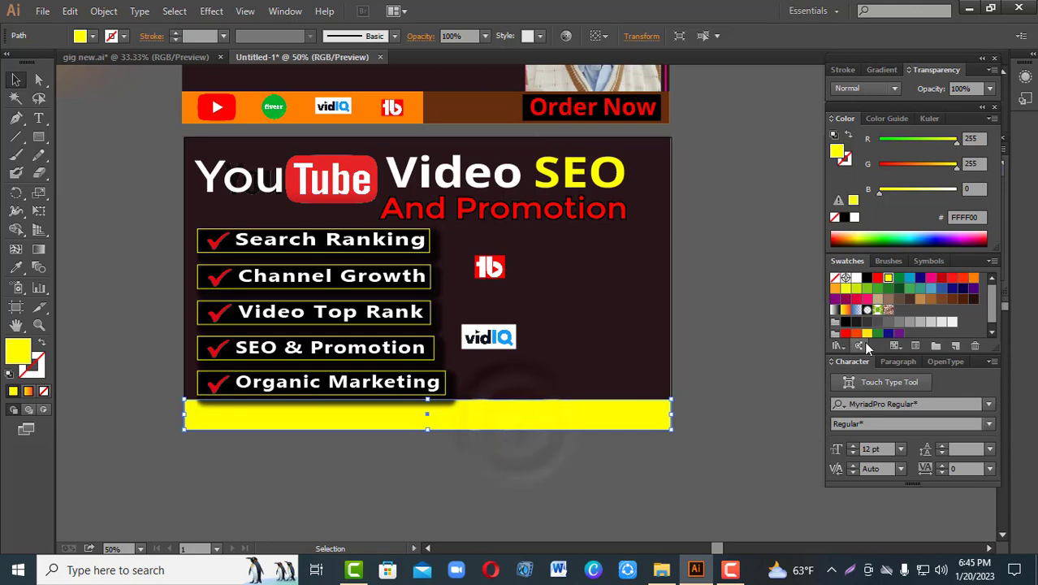
{"action": "left_click", "coordinate": [863, 298]}
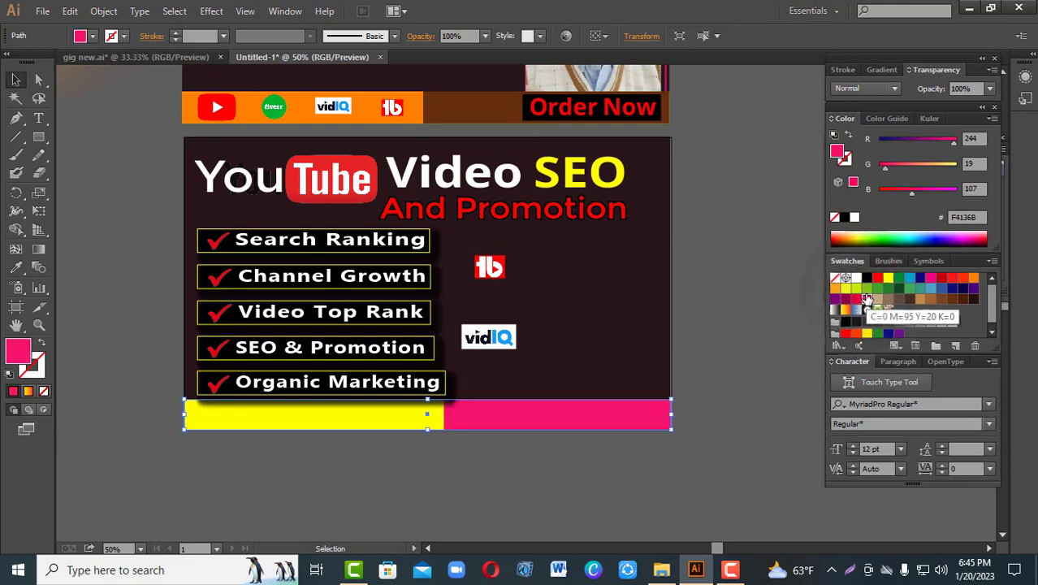
{"action": "left_click", "coordinate": [855, 290]}
{"action": "left_click", "coordinate": [888, 289]}
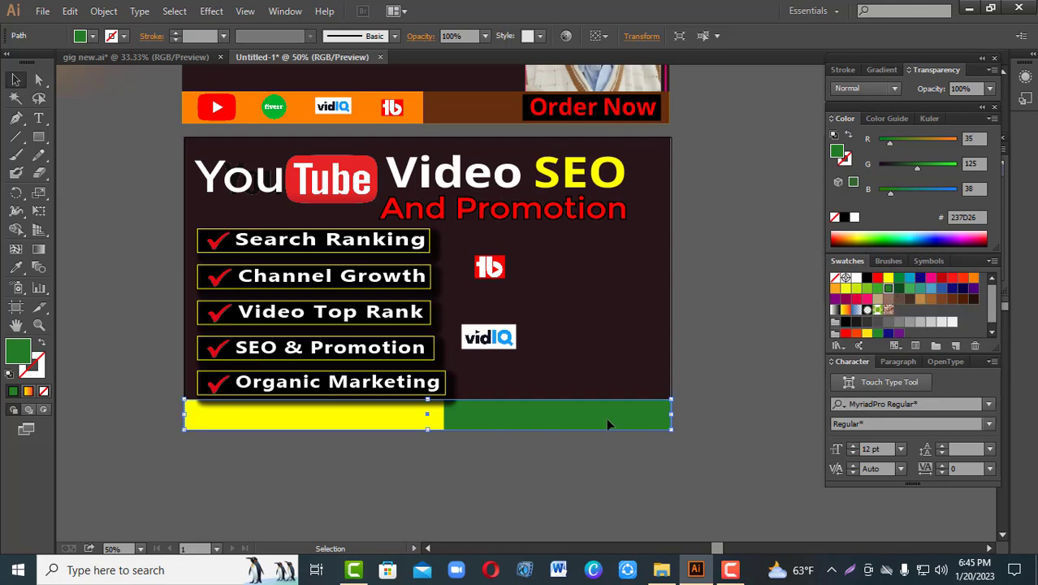
Step: Fill the full-width bottom strip with the yellow sampled from the "SEO" title text
{"action": "left_click", "coordinate": [15, 268]}
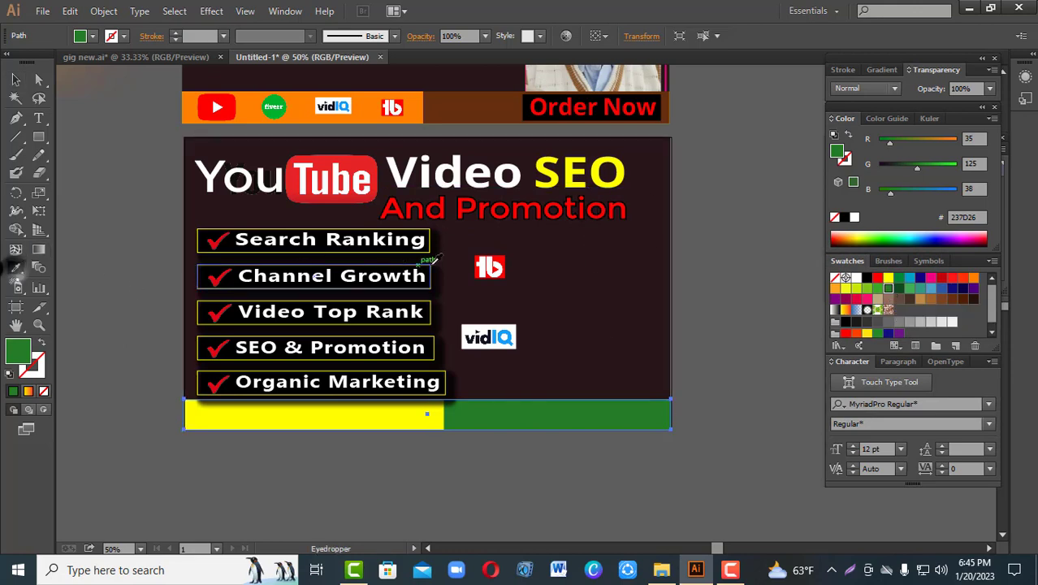
{"action": "left_click", "coordinate": [551, 171]}
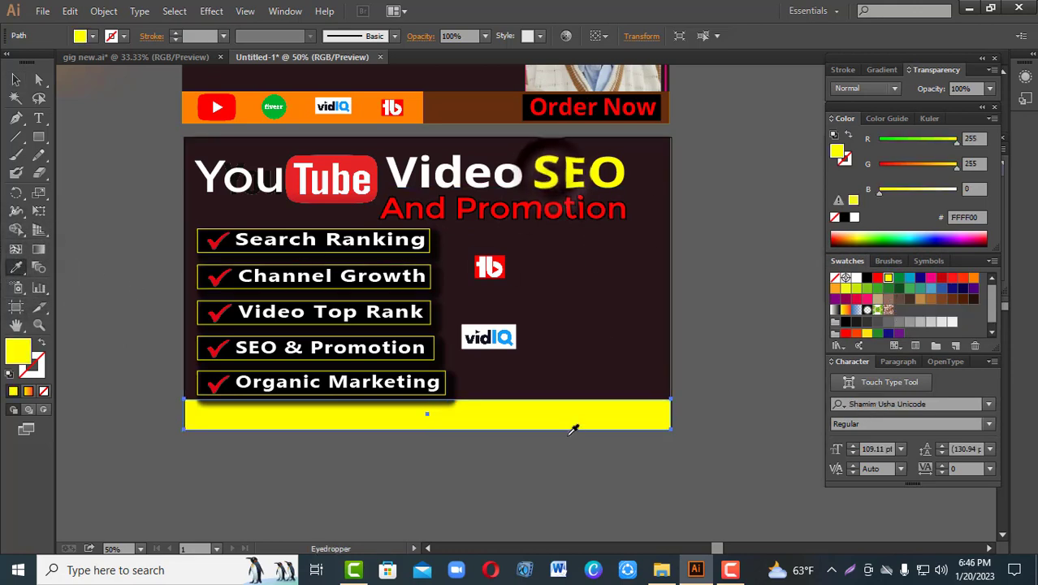
{"action": "left_click", "coordinate": [15, 79]}
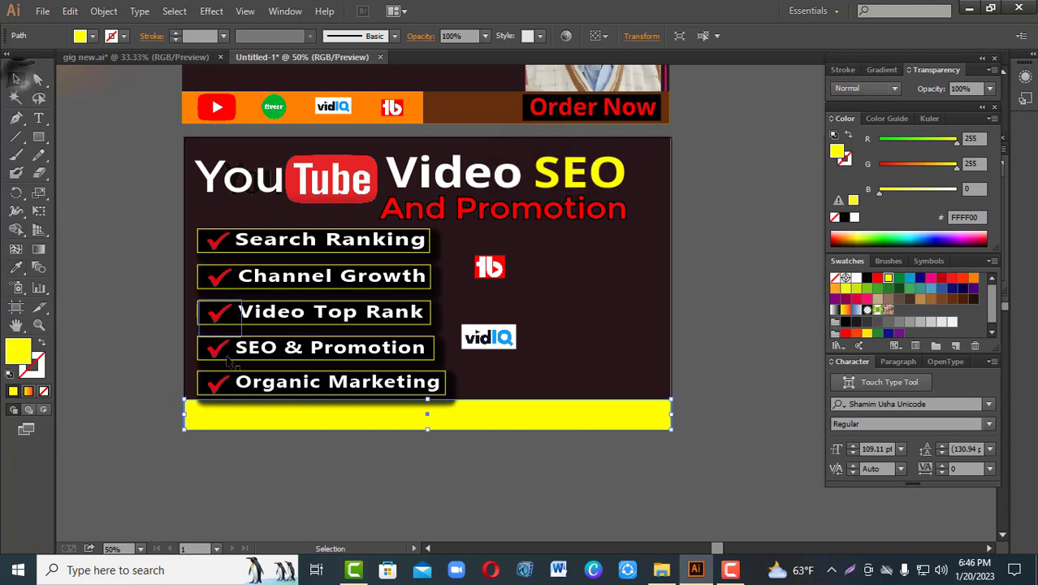
Step: Fill the narrower front strip with orange (FF8000)
{"action": "left_click", "coordinate": [311, 423]}
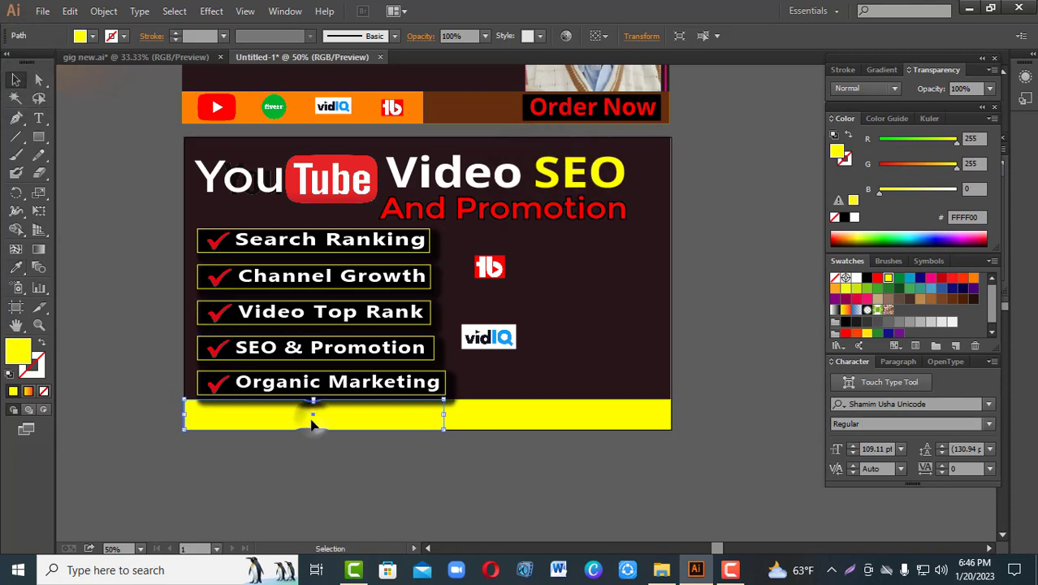
{"action": "left_click", "coordinate": [971, 278]}
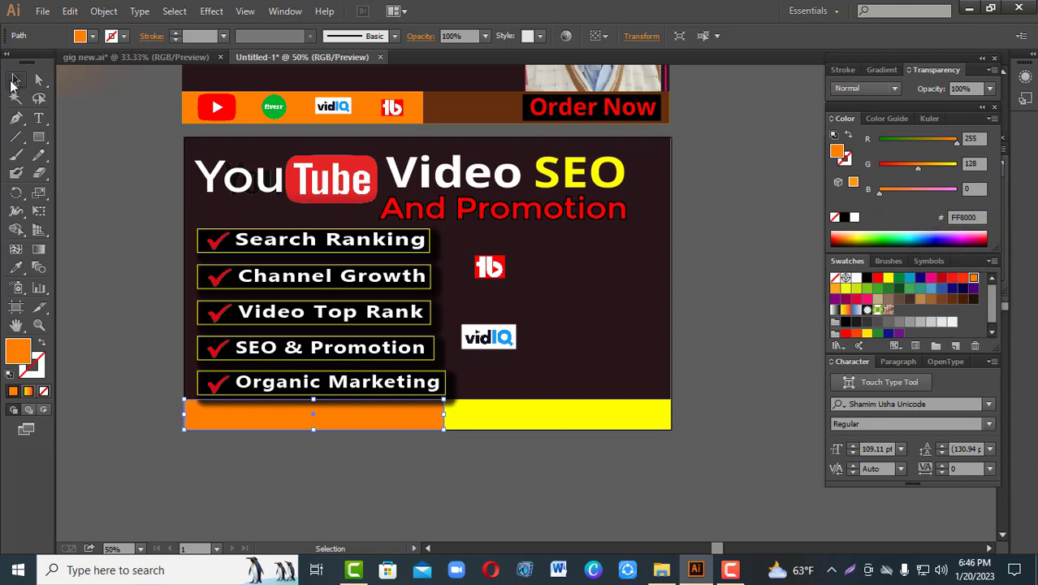
{"action": "left_click", "coordinate": [99, 139]}
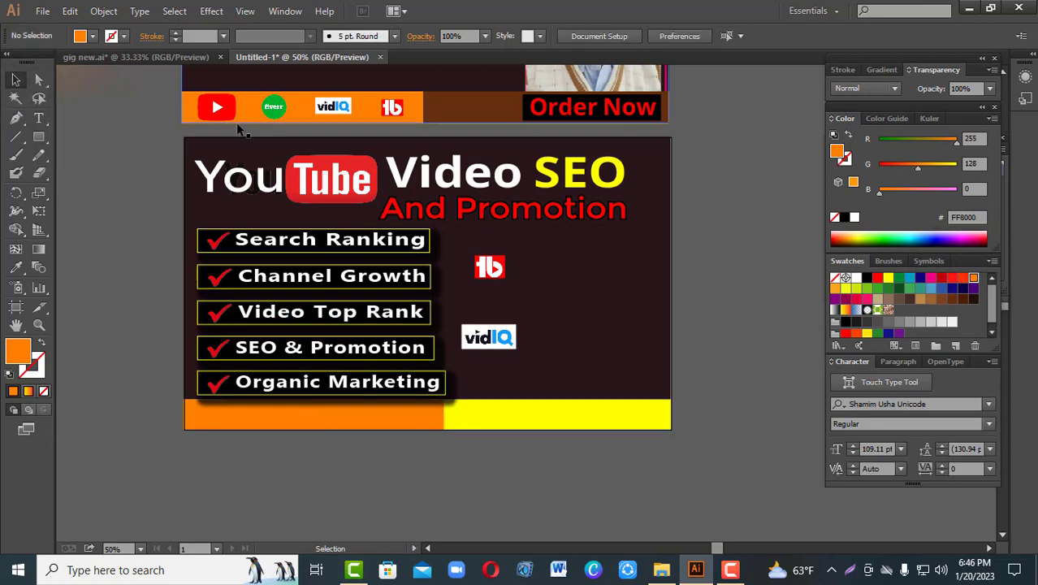
Step: Move the YouTube, Fiverr, vidIQ and TubeBuddy logos from the reference banner onto the new orange strip and nudge them up slightly
{"action": "left_click", "coordinate": [218, 113]}
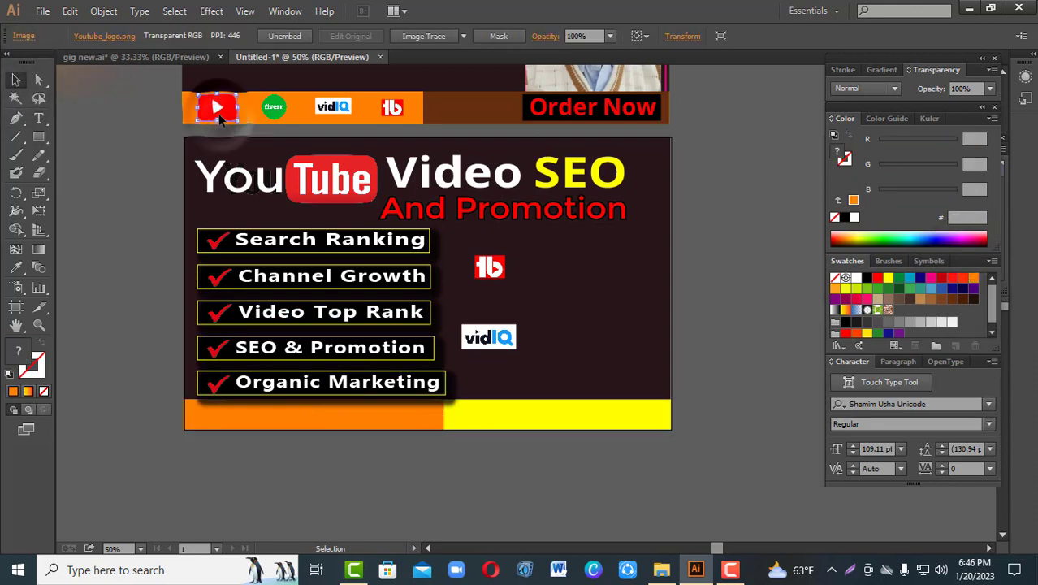
{"action": "left_click", "coordinate": [275, 107], "text": "shift"}
{"action": "left_click", "coordinate": [333, 106], "text": "shift"}
{"action": "left_click", "coordinate": [393, 109], "text": "shift"}
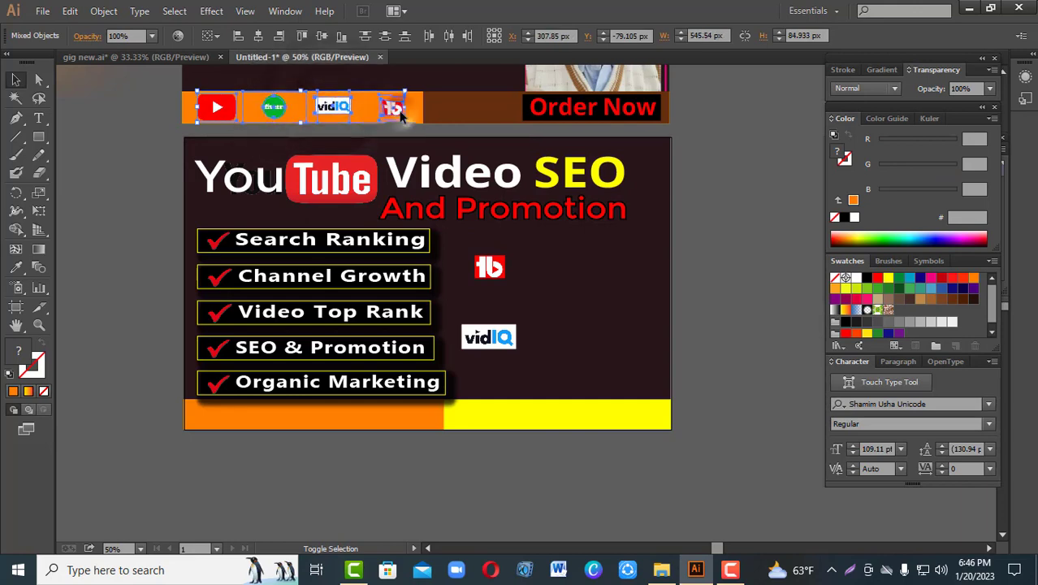
{"action": "left_click_drag", "start_coordinate": [330, 107], "coordinate": [341, 415]}
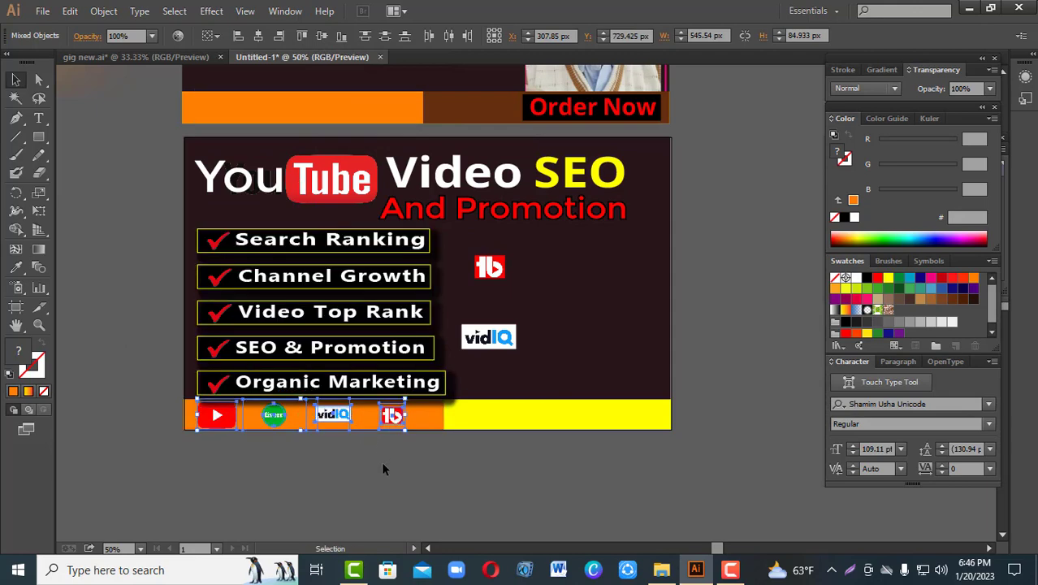
{"action": "key", "text": "Up"}
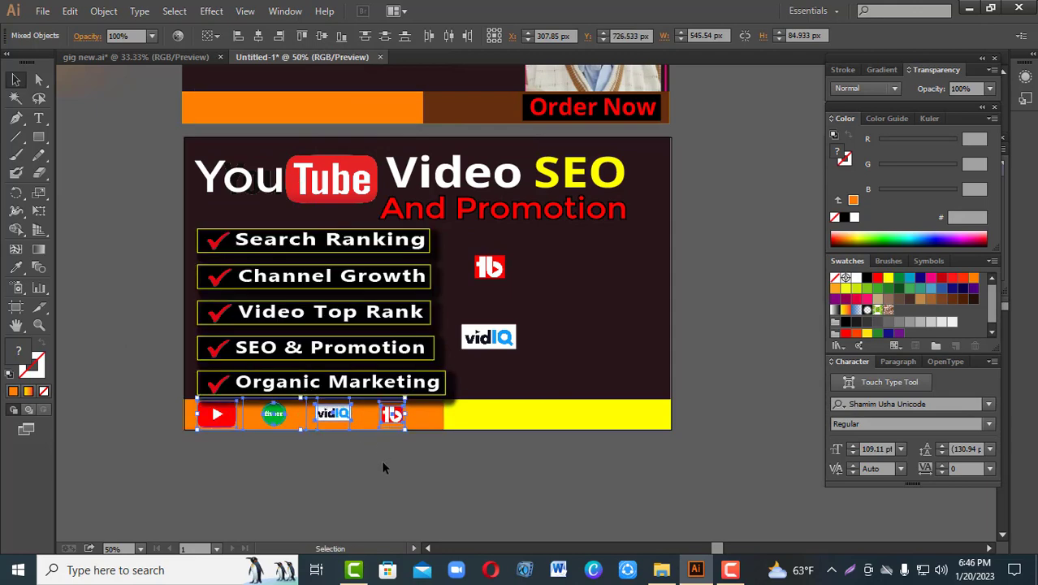
{"action": "left_click", "coordinate": [106, 156]}
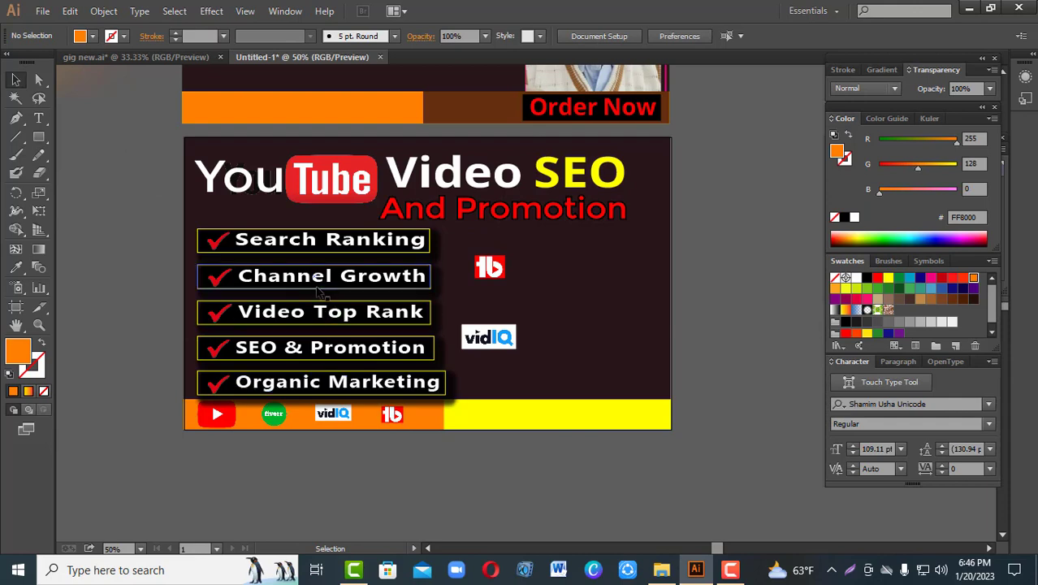
Step: Scale the group of five checklist items down slightly from its lower outer corner, clear of the bottom strip
{"action": "left_click", "coordinate": [406, 353]}
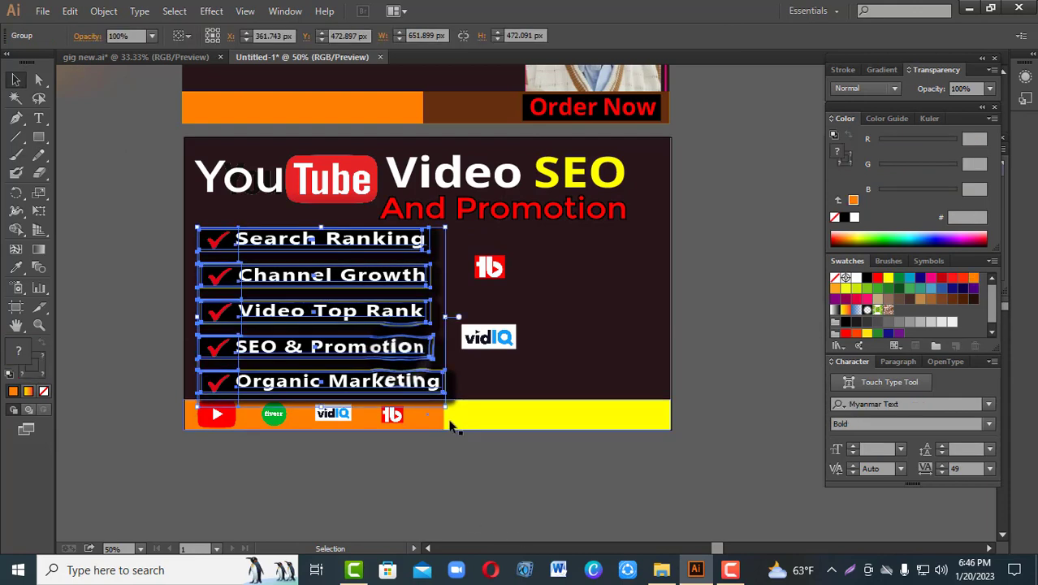
{"action": "left_click_drag", "start_coordinate": [445, 409], "coordinate": [493, 486]}
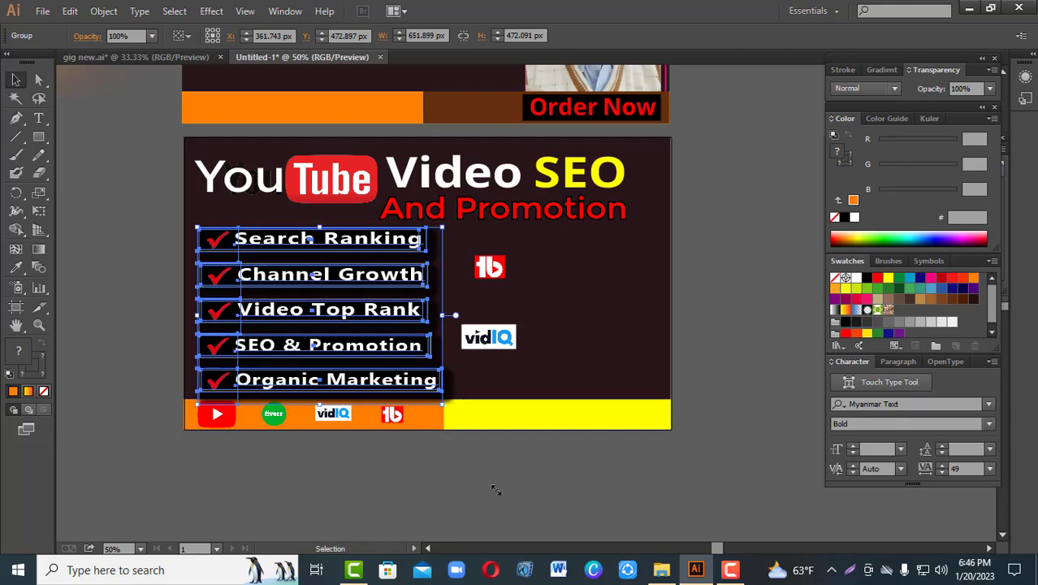
{"action": "left_click", "coordinate": [493, 486]}
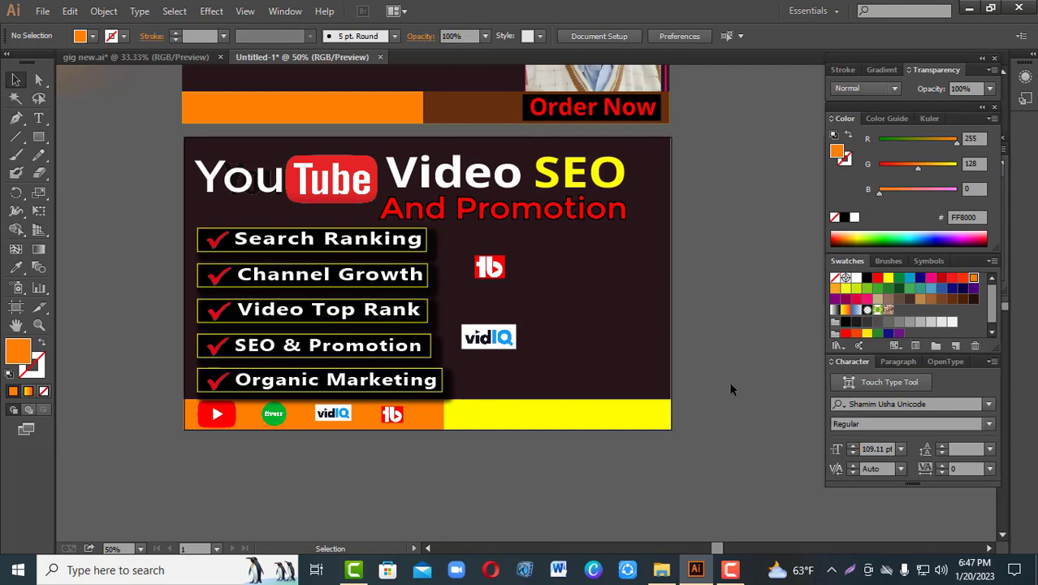
Step: Try yellow, white and magenta fills on the "And Promotion" text, finishing with red (FF0000)
{"action": "left_click", "coordinate": [605, 211]}
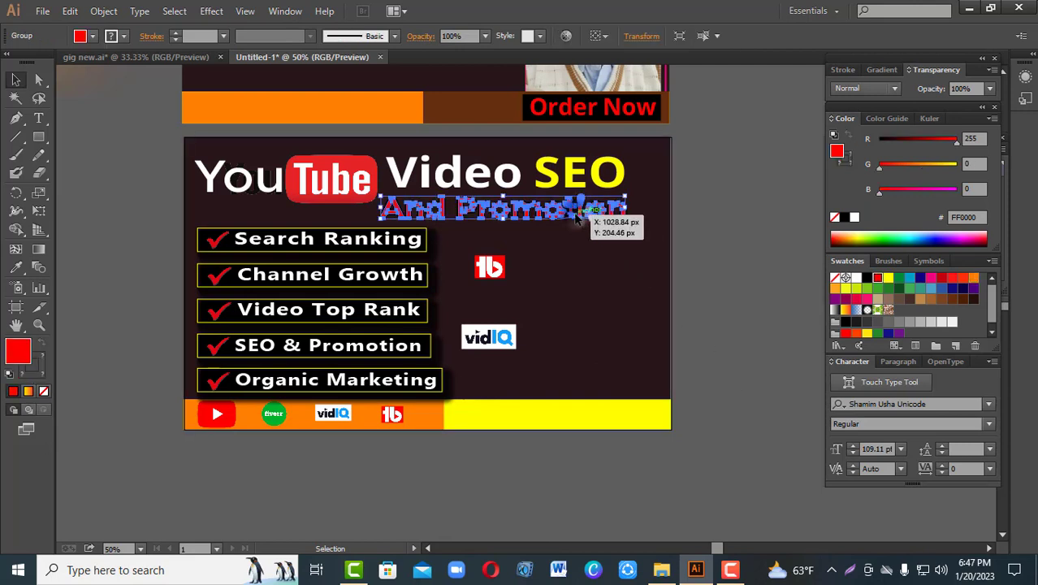
{"action": "left_click", "coordinate": [888, 278]}
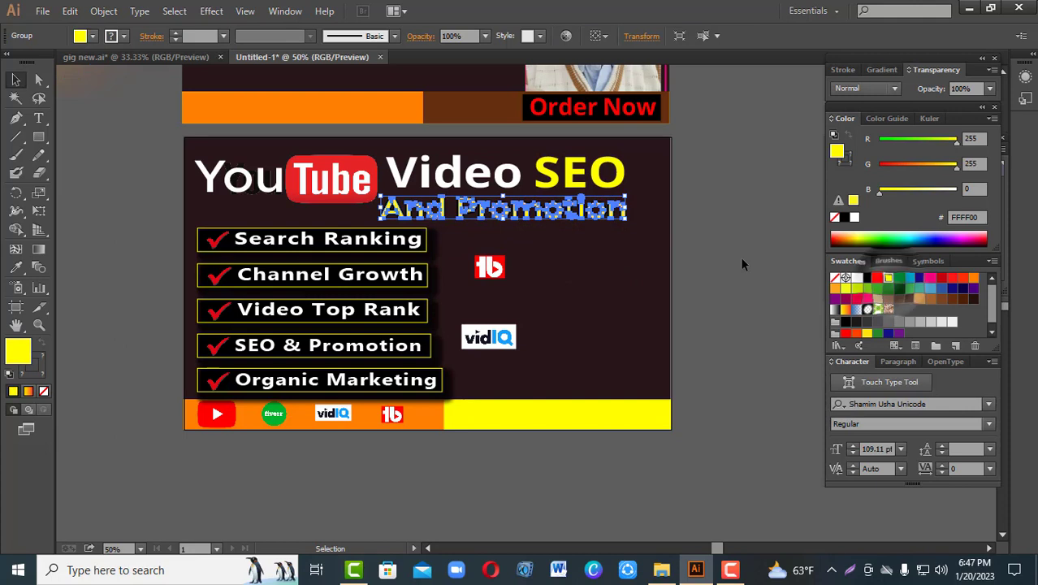
{"action": "left_click", "coordinate": [739, 256]}
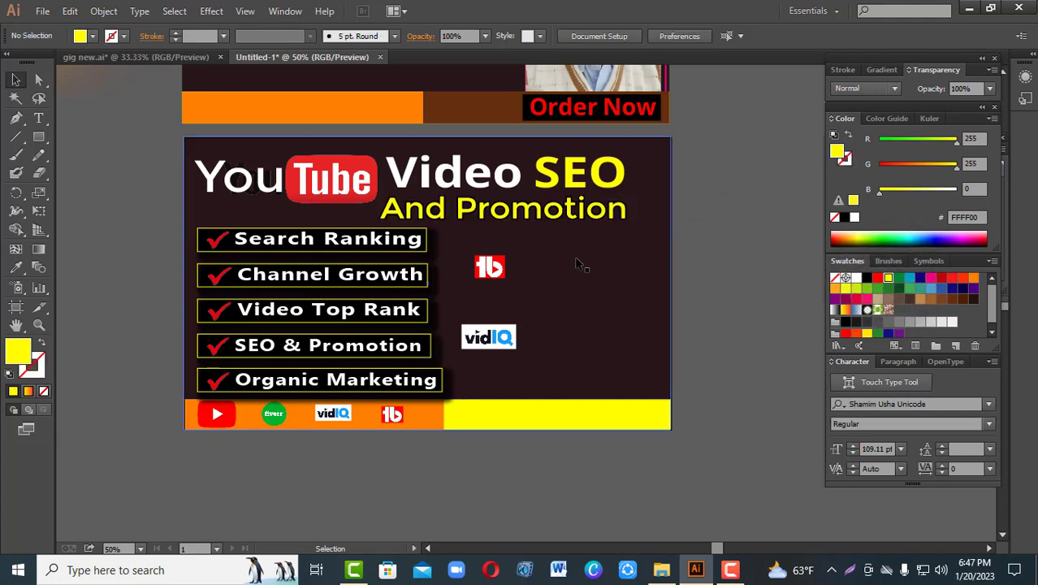
{"action": "left_click", "coordinate": [597, 213]}
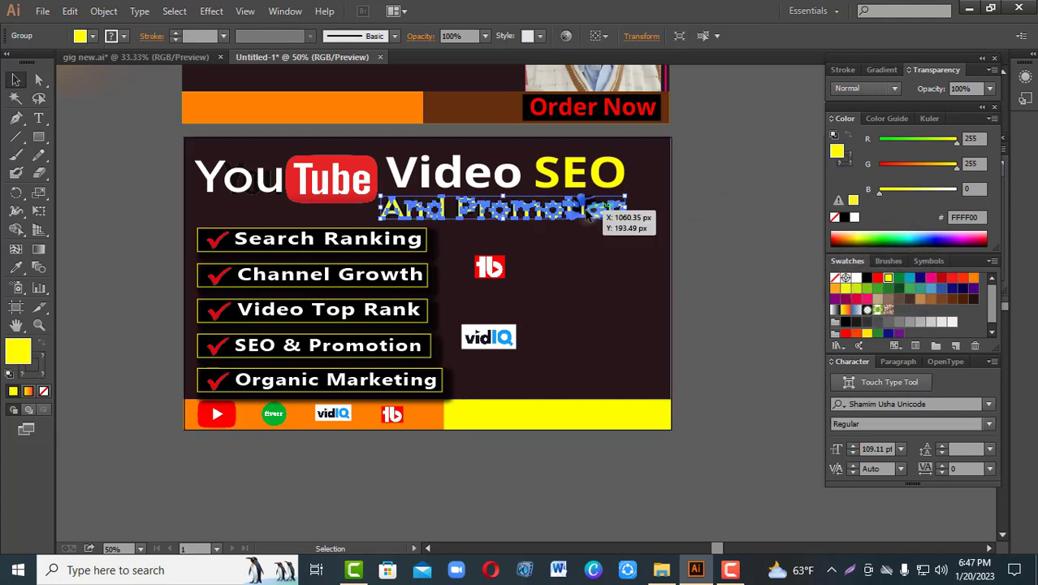
{"action": "left_click", "coordinate": [855, 280]}
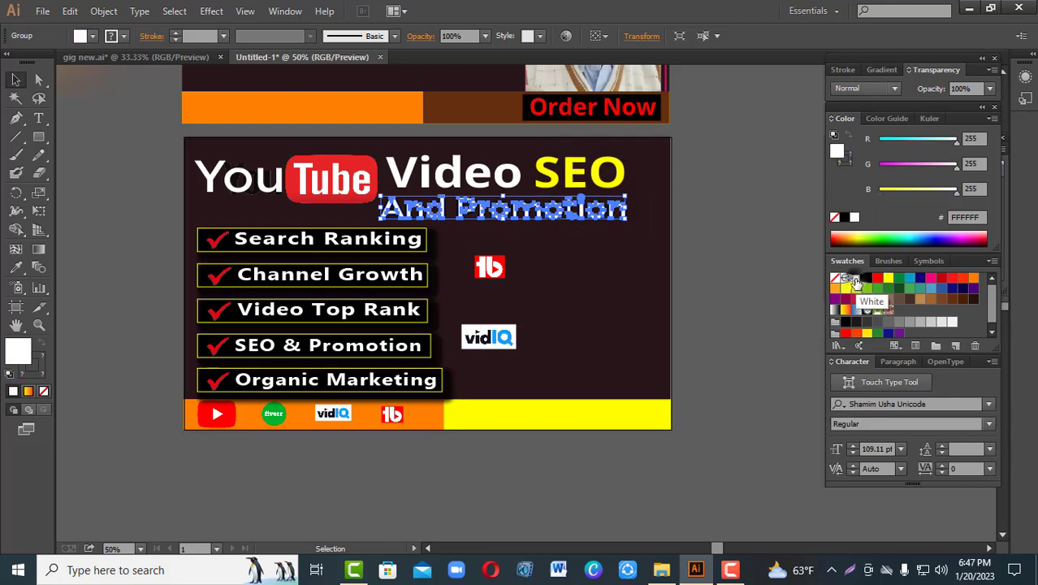
{"action": "left_click", "coordinate": [704, 288]}
{"action": "left_click", "coordinate": [553, 217]}
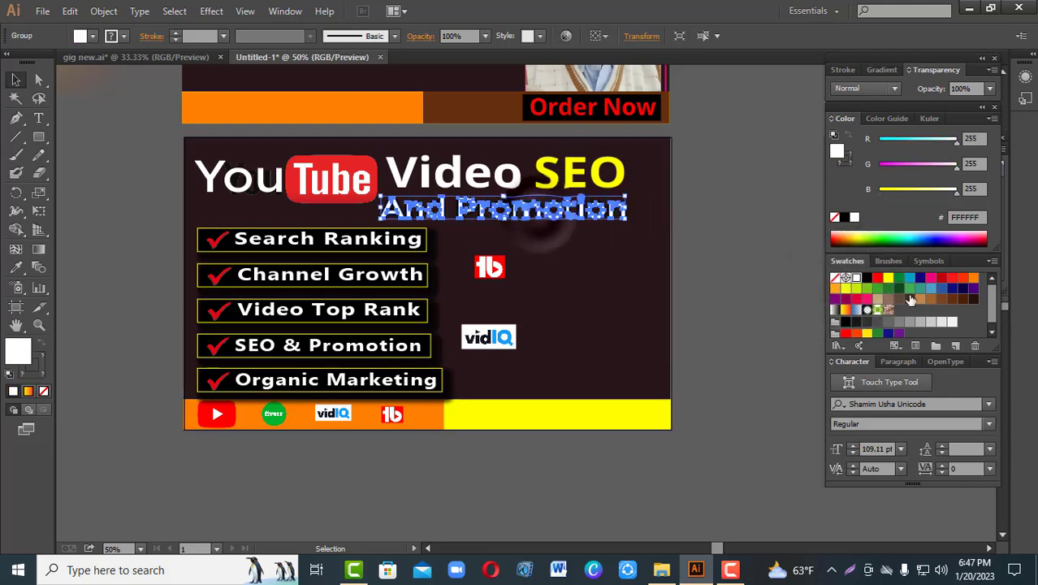
{"action": "left_click", "coordinate": [931, 277]}
{"action": "left_click", "coordinate": [778, 271]}
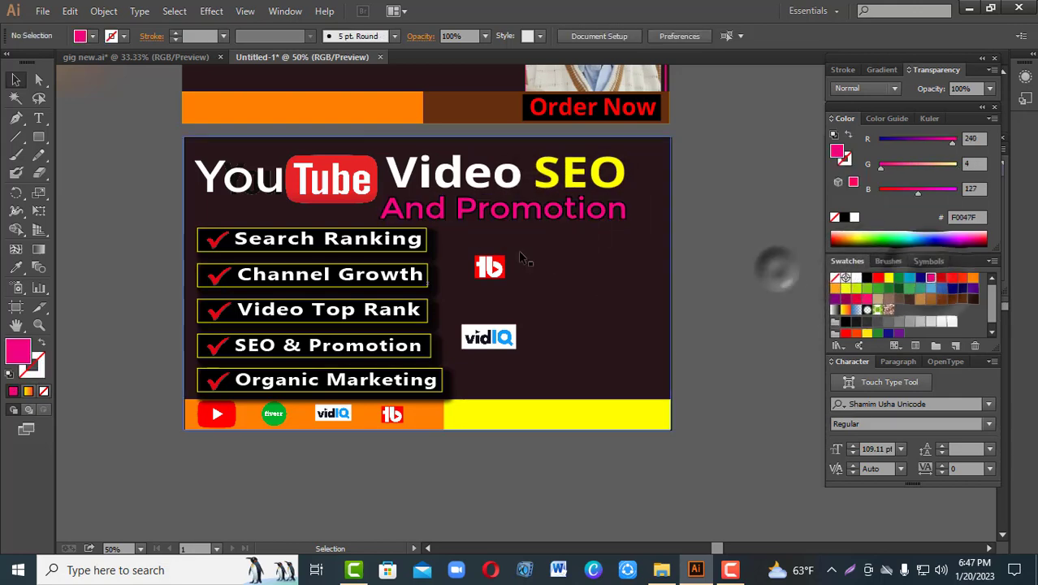
{"action": "left_click", "coordinate": [540, 213]}
{"action": "left_click", "coordinate": [877, 277]}
{"action": "left_click", "coordinate": [736, 283]}
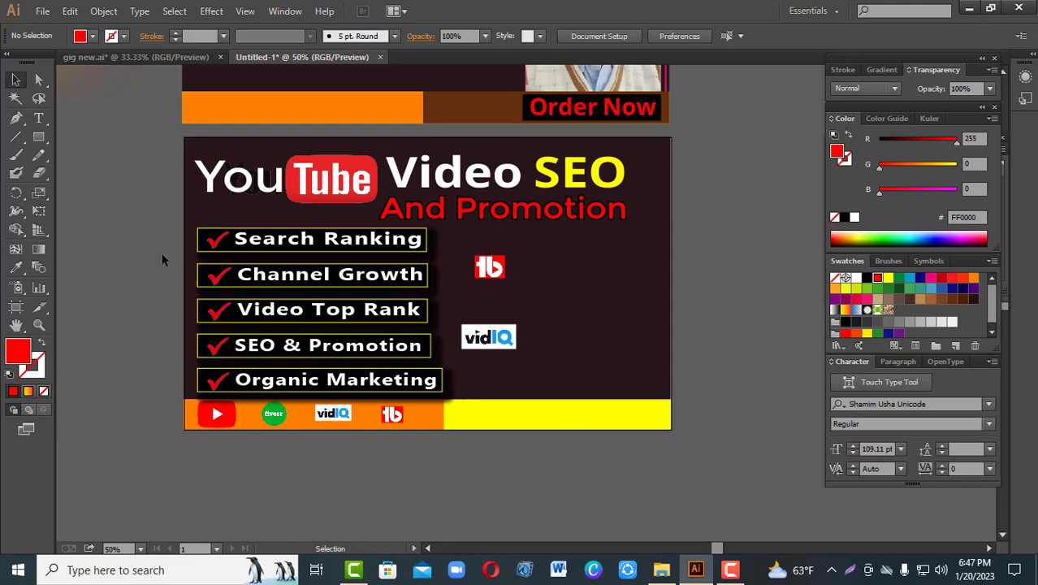
Step: Place the image pexels-sound-on-3760953-removebg-preview and move it into the banner's free corner below the "And Promotion" text
{"action": "left_click", "coordinate": [41, 14]}
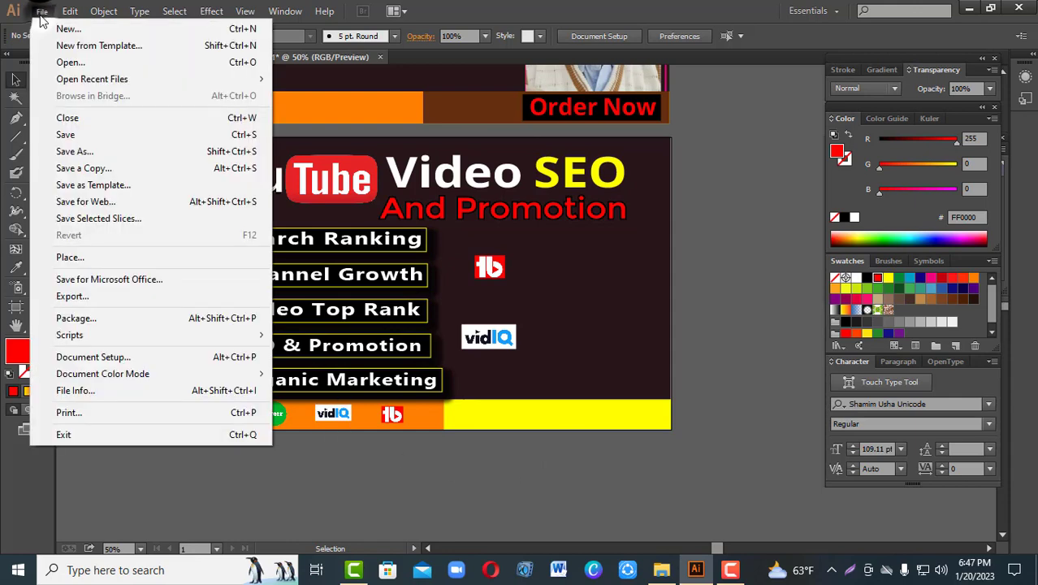
{"action": "left_click", "coordinate": [70, 257]}
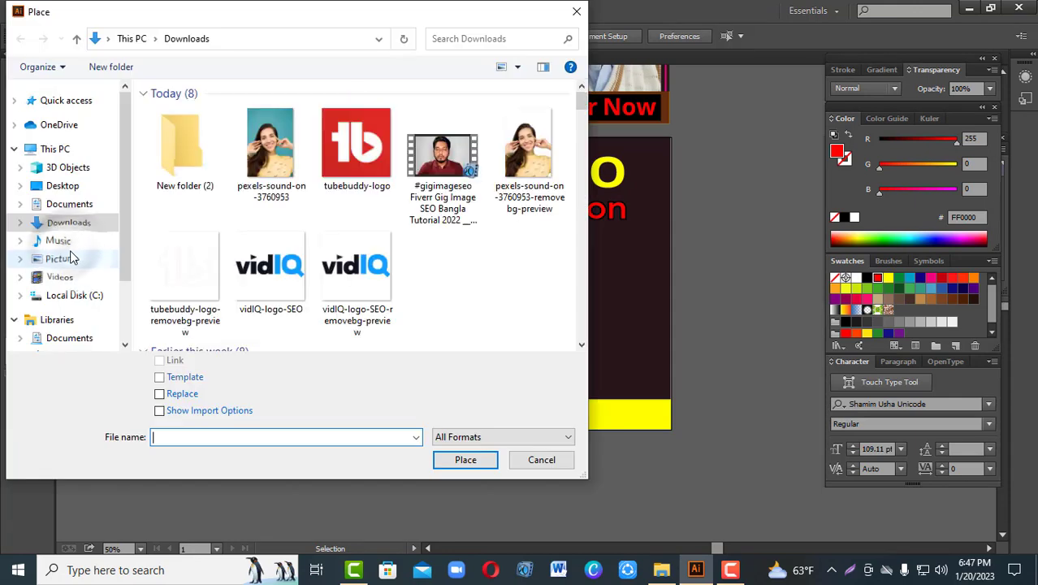
{"action": "left_click", "coordinate": [528, 146]}
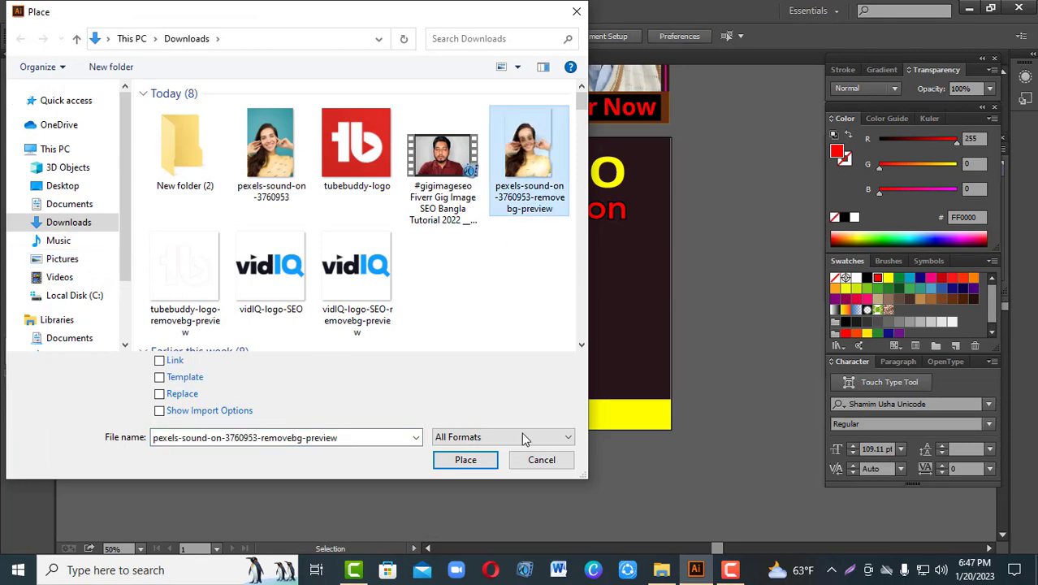
{"action": "left_click", "coordinate": [464, 460]}
{"action": "left_click_drag", "start_coordinate": [740, 404], "coordinate": [584, 369]}
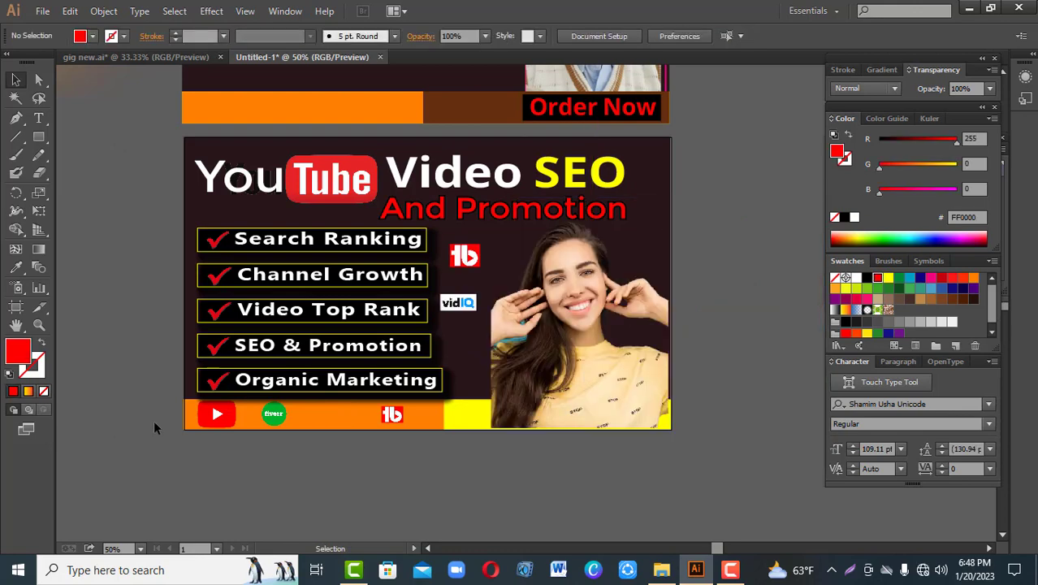
Step: Bring the orange and yellow strips with their logos to the front, over the lower edge of the woman's photo
{"action": "left_click_drag", "start_coordinate": [155, 422], "coordinate": [464, 415]}
{"action": "right_click", "coordinate": [465, 416]}
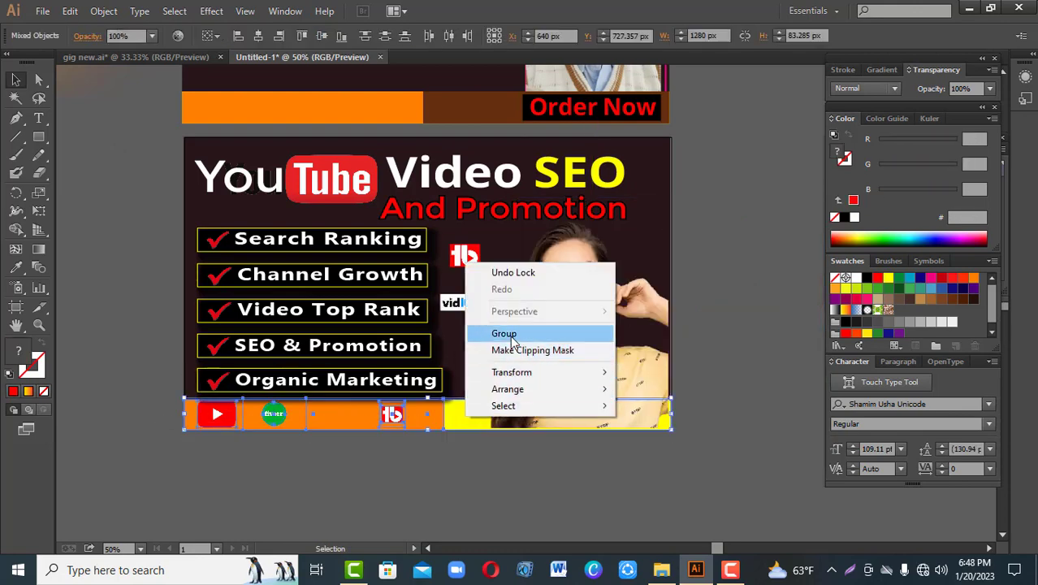
{"action": "mouse_move", "coordinate": [530, 392]}
{"action": "left_click", "coordinate": [664, 389]}
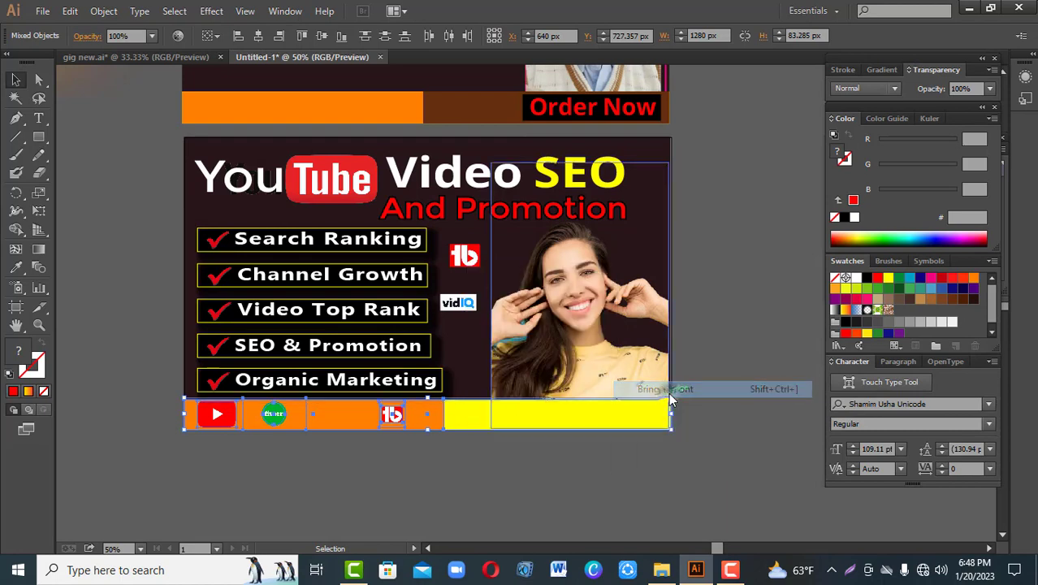
{"action": "left_click", "coordinate": [728, 361]}
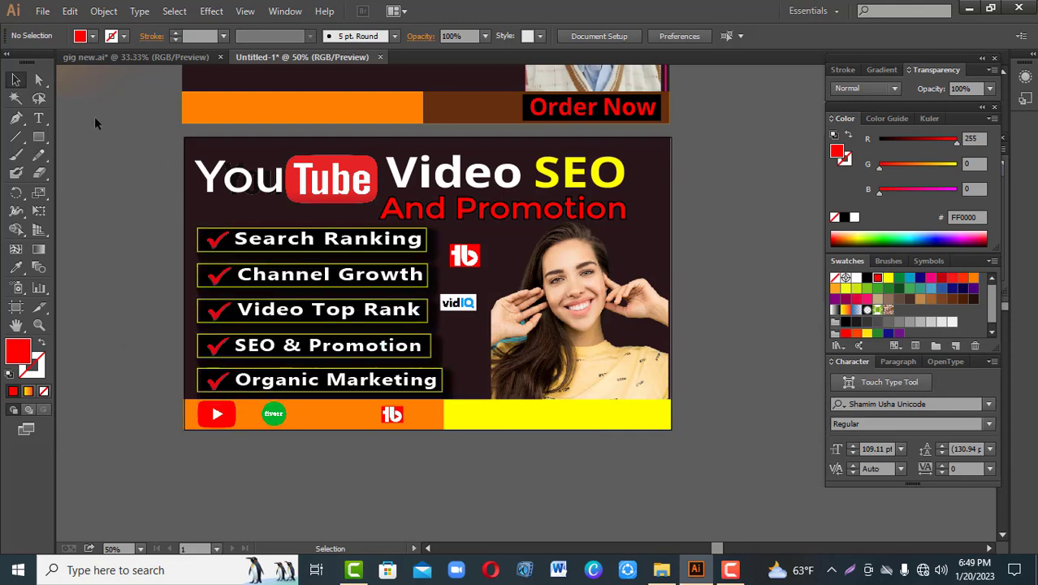
Step: Draw a vertical line along the photo's inner edge and a horizontal line from its upper end to the banner's outer edge
{"action": "left_click", "coordinate": [17, 139]}
{"action": "left_click_drag", "start_coordinate": [491, 422], "coordinate": [490, 229]}
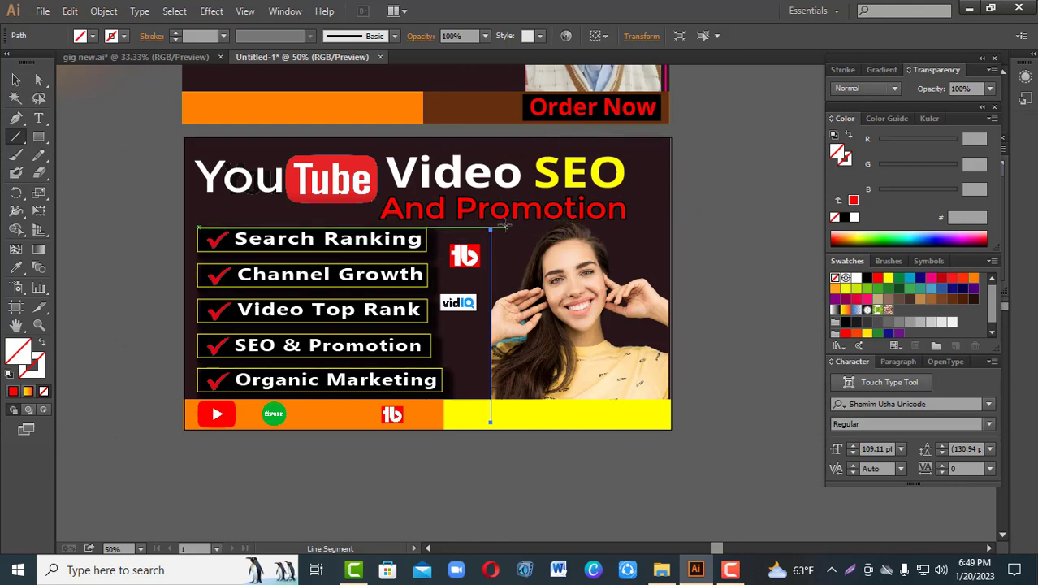
{"action": "left_click_drag", "start_coordinate": [490, 229], "coordinate": [671, 230]}
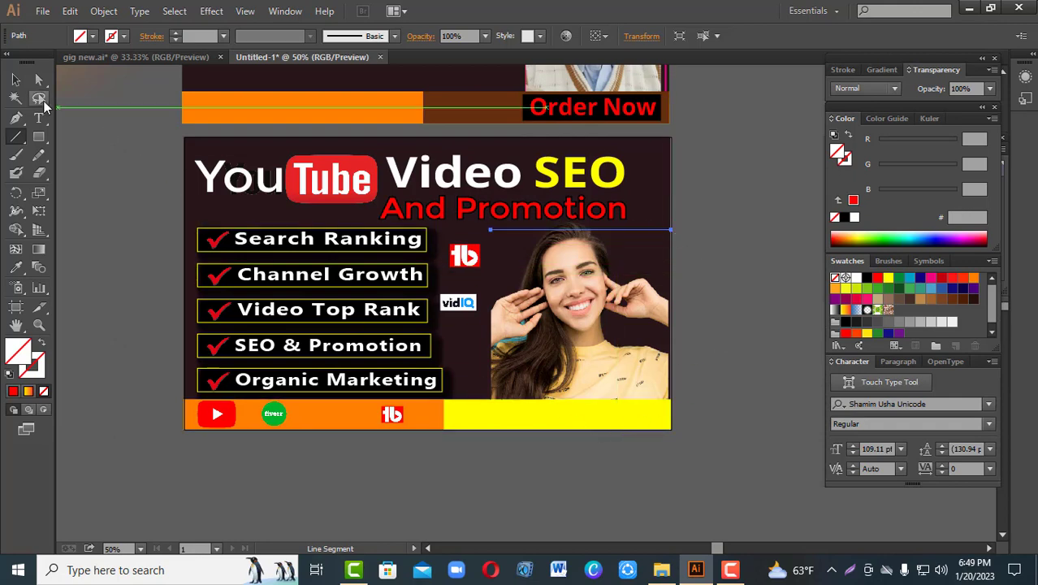
{"action": "left_click", "coordinate": [16, 80]}
{"action": "left_click", "coordinate": [546, 492]}
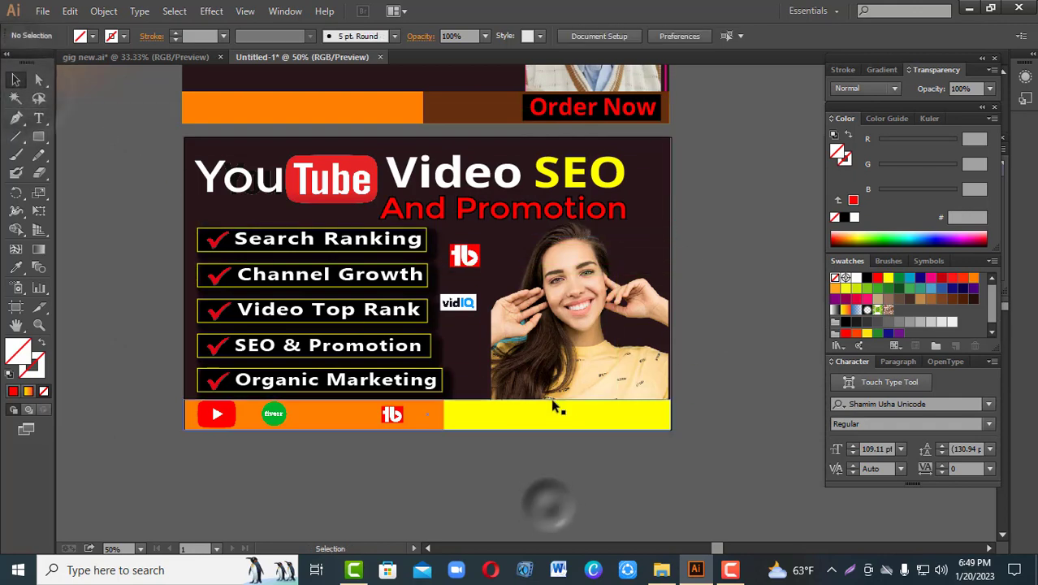
Step: Give the horizontal line above the photo a 4 pt red (FF0000) stroke with no fill
{"action": "left_click", "coordinate": [524, 230]}
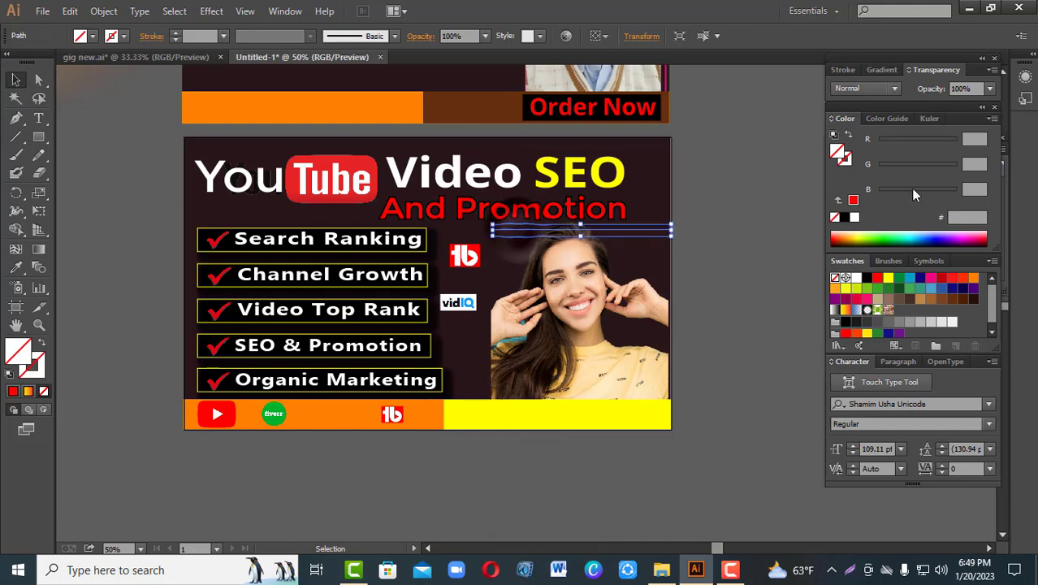
{"action": "left_click", "coordinate": [845, 69]}
{"action": "left_click", "coordinate": [866, 85]}
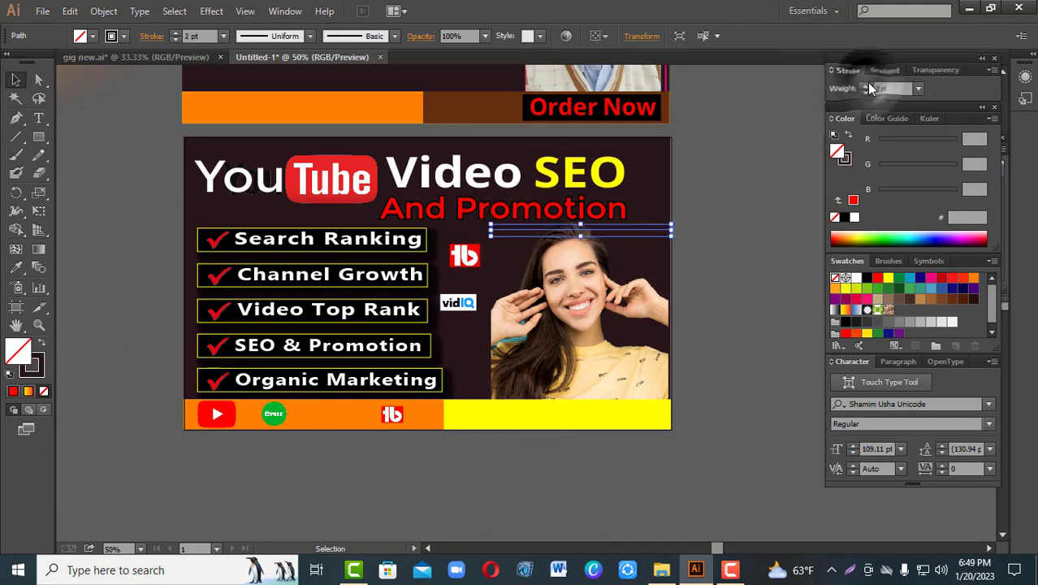
{"action": "left_click", "coordinate": [877, 278]}
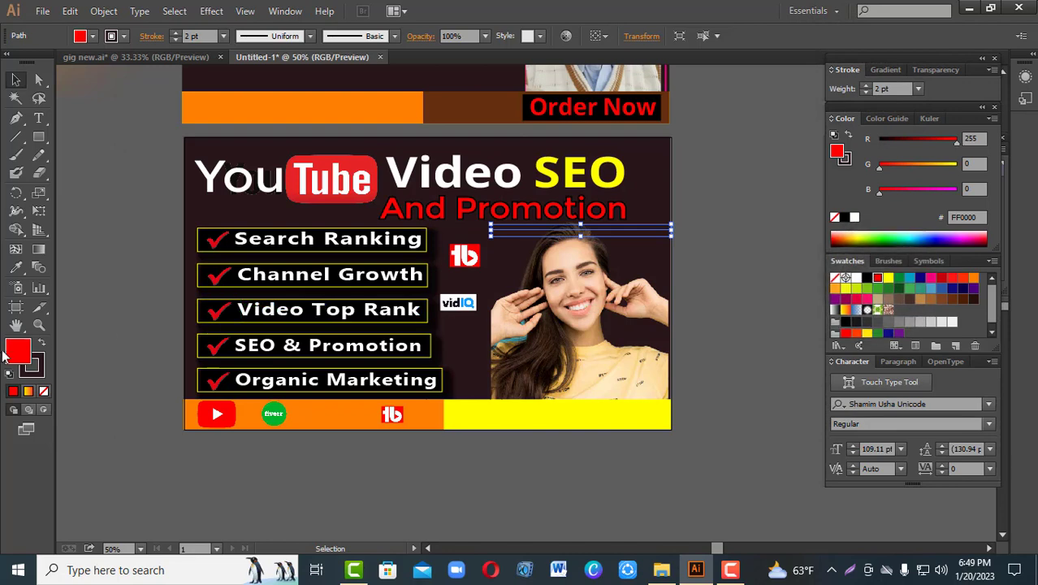
{"action": "left_click", "coordinate": [42, 343]}
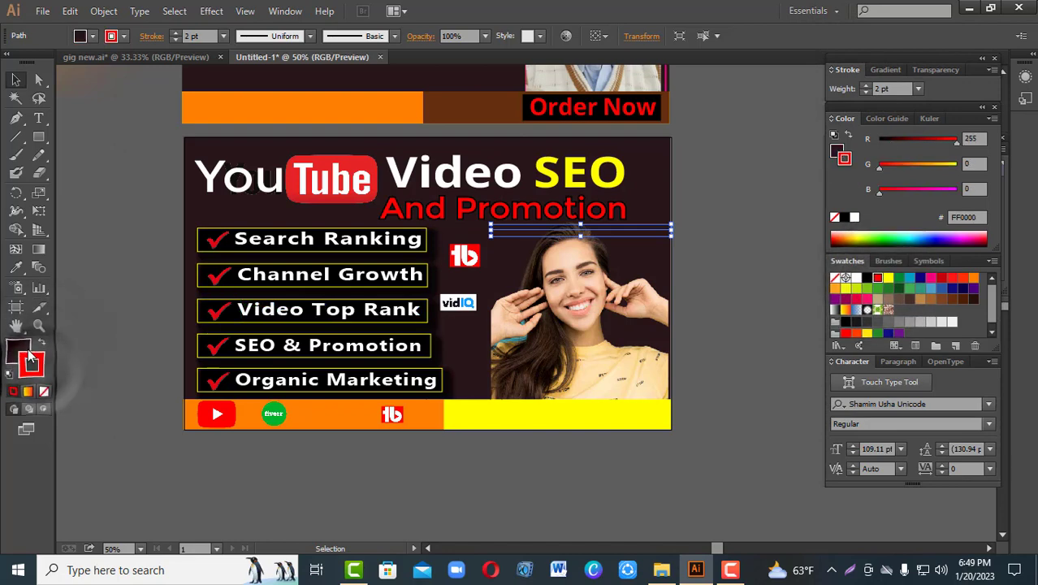
{"action": "left_click", "coordinate": [44, 391]}
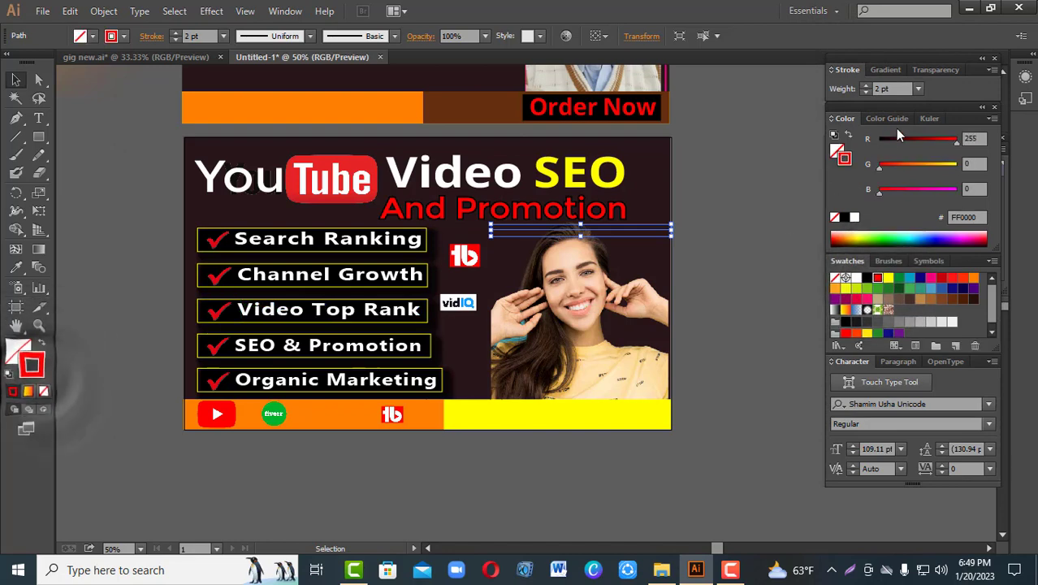
{"action": "left_click", "coordinate": [865, 86]}
{"action": "left_click", "coordinate": [865, 86]}
{"action": "left_click", "coordinate": [761, 201]}
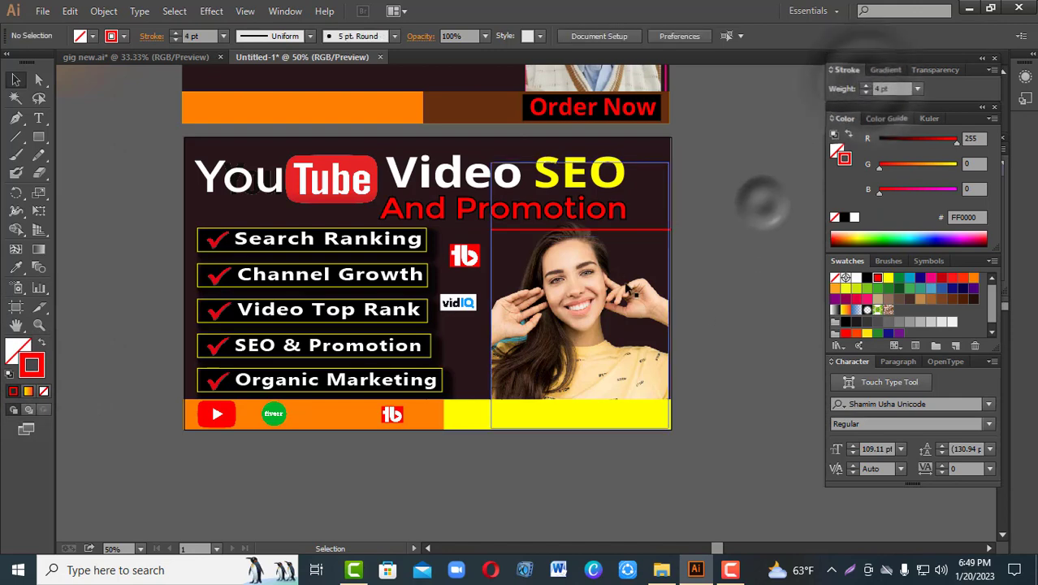
{"action": "left_click", "coordinate": [509, 230]}
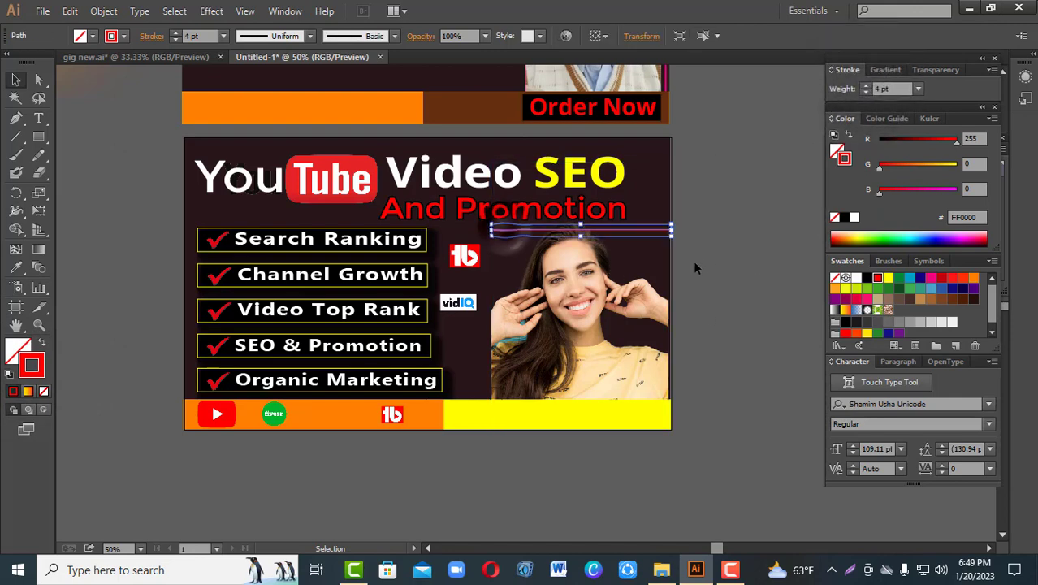
{"action": "left_click", "coordinate": [712, 247]}
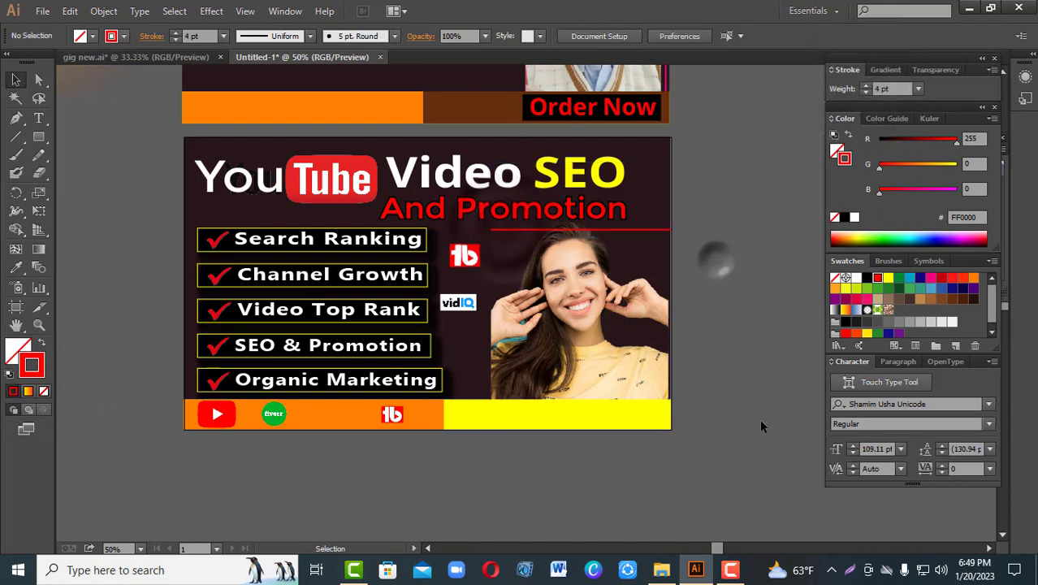
Step: Draw a vertical 4 pt red line along the photo's inner edge, from the horizontal line's end down into the yellow strip
{"action": "left_click", "coordinate": [18, 138]}
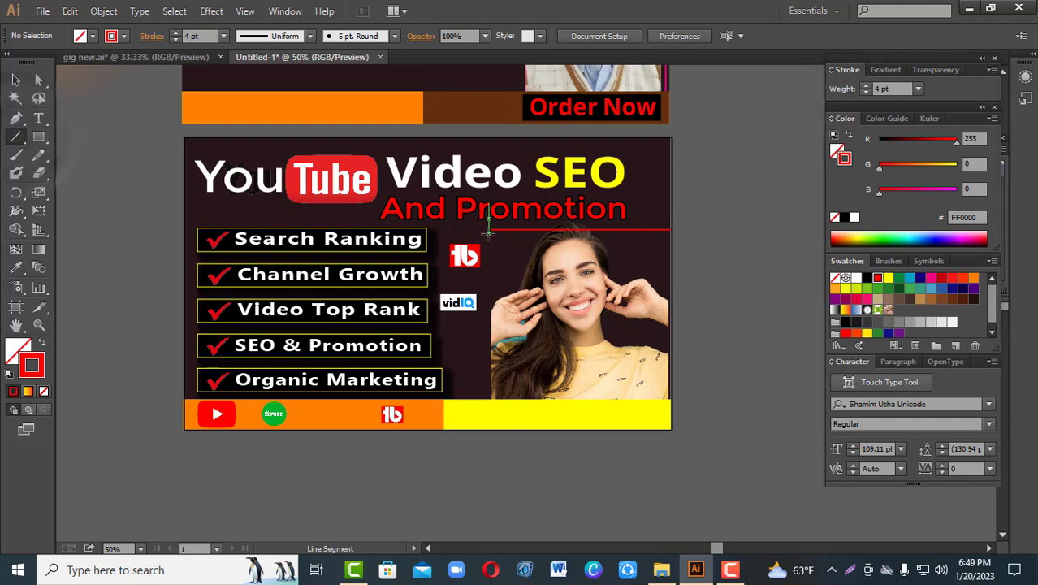
{"action": "left_click_drag", "start_coordinate": [490, 230], "coordinate": [491, 422]}
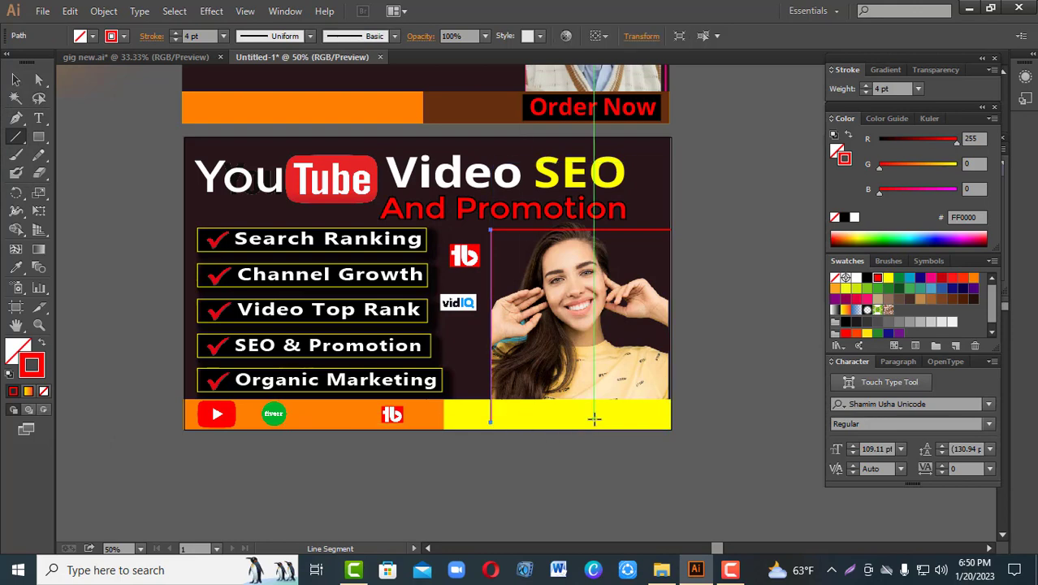
{"action": "left_click", "coordinate": [15, 80]}
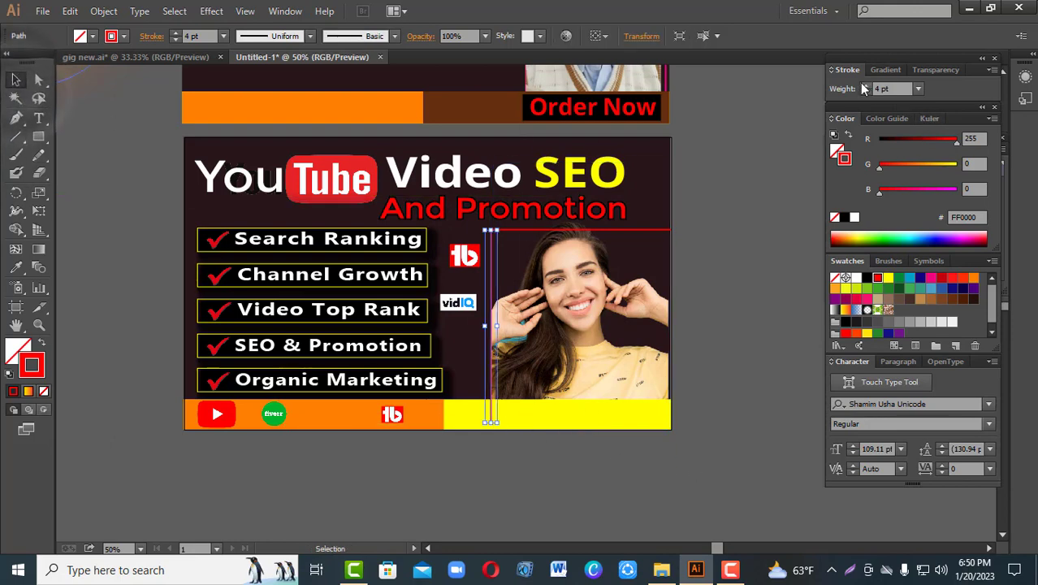
{"action": "left_click", "coordinate": [774, 195]}
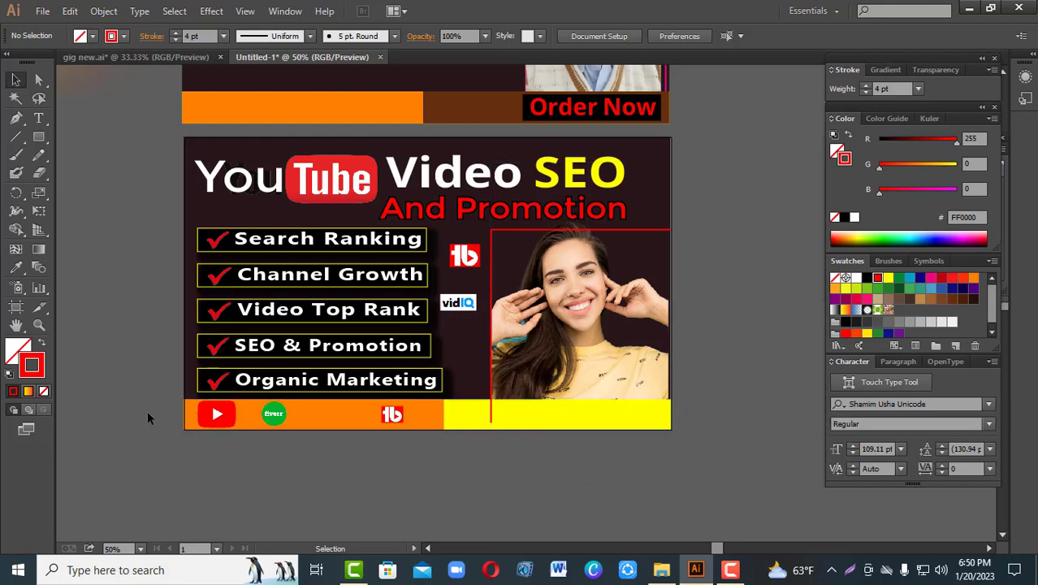
Step: Bring the orange and yellow strips with their logos in front of the new vertical red line
{"action": "left_click_drag", "start_coordinate": [146, 410], "coordinate": [483, 443]}
{"action": "right_click", "coordinate": [472, 424]}
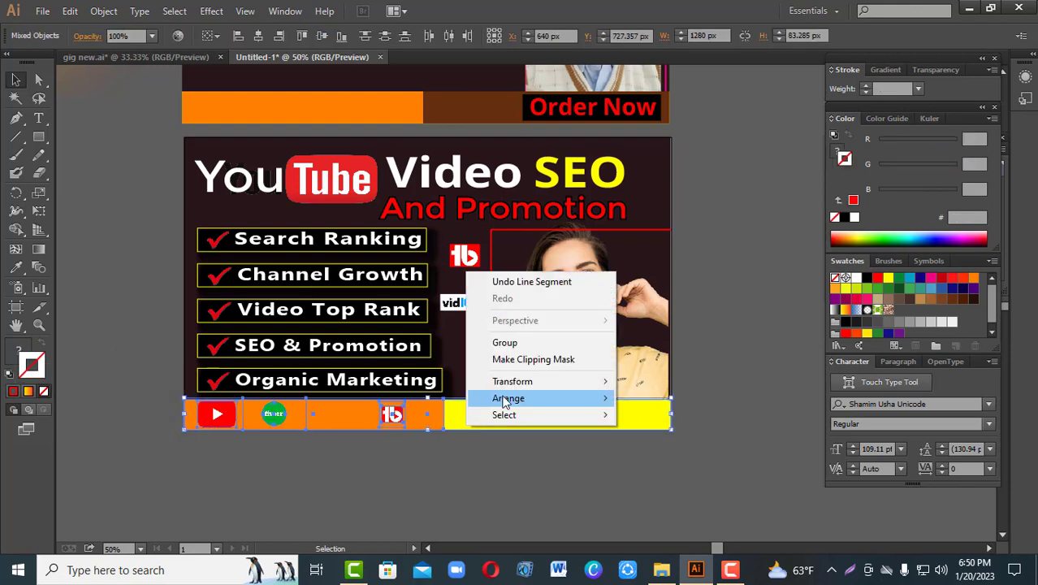
{"action": "mouse_move", "coordinate": [508, 398]}
{"action": "left_click", "coordinate": [674, 395]}
{"action": "left_click", "coordinate": [770, 354]}
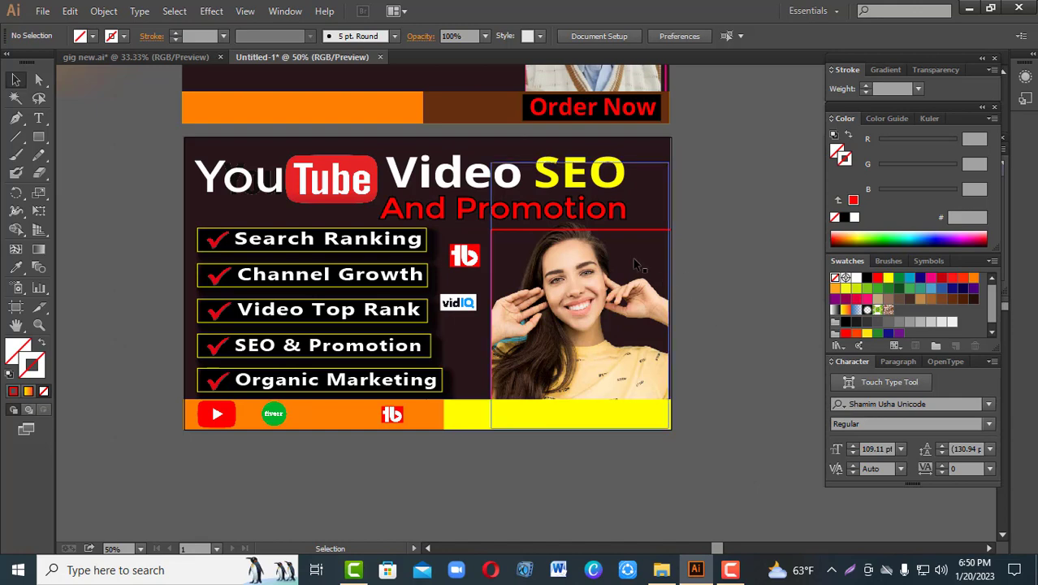
Step: Bring the woman's photo to the front so it overlaps the red frame lines
{"action": "left_click", "coordinate": [577, 265]}
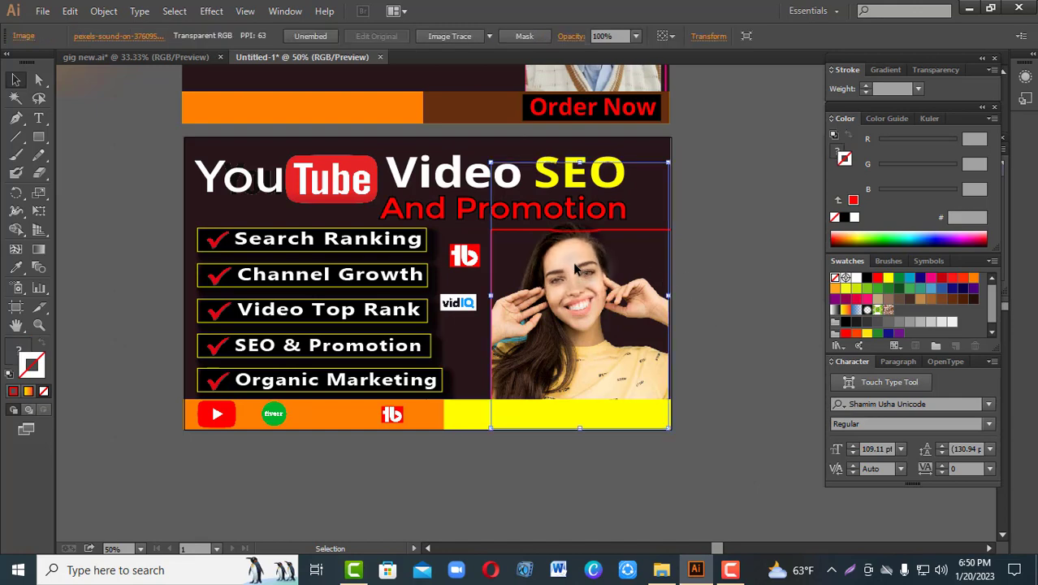
{"action": "right_click", "coordinate": [577, 265]}
{"action": "mouse_move", "coordinate": [634, 358]}
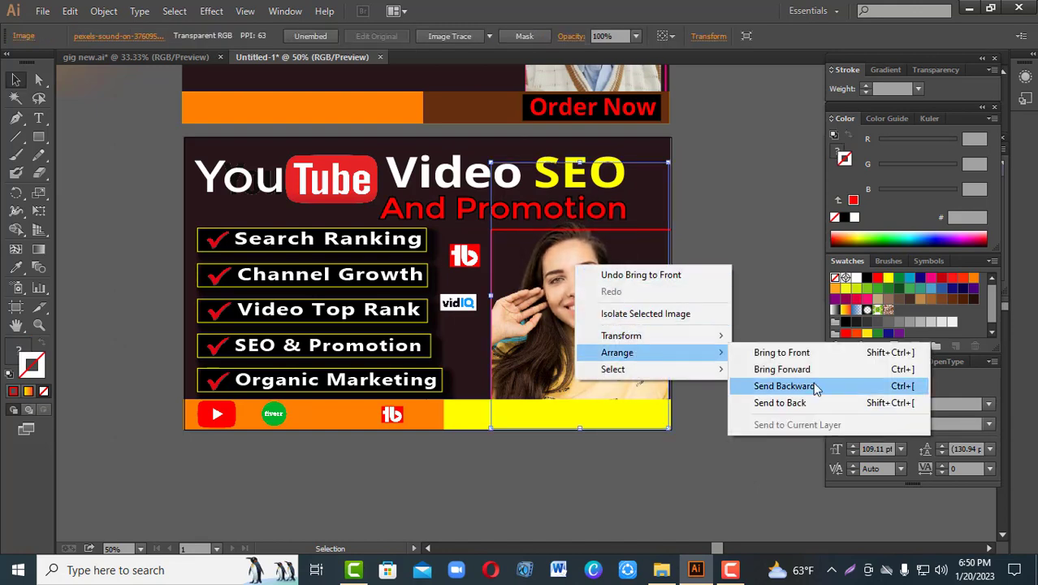
{"action": "left_click", "coordinate": [813, 371]}
{"action": "right_click", "coordinate": [597, 319]}
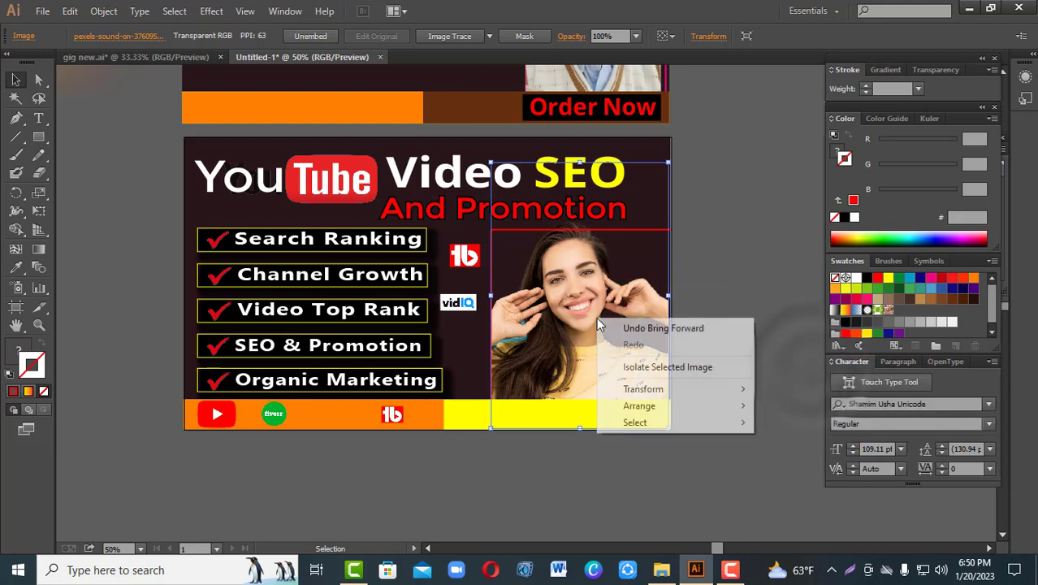
{"action": "left_click", "coordinate": [781, 401]}
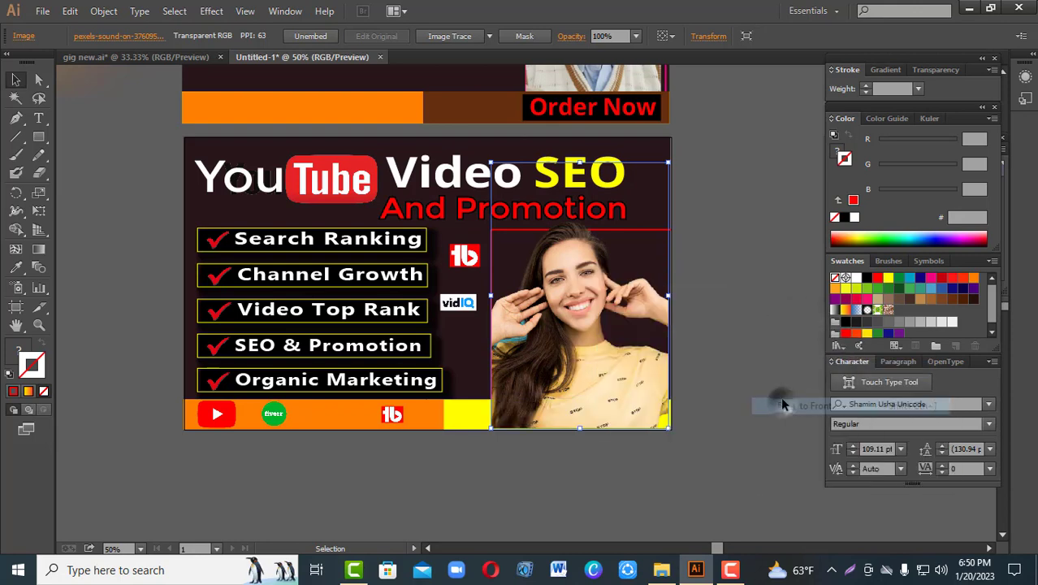
{"action": "left_click", "coordinate": [771, 343]}
{"action": "left_click", "coordinate": [754, 313]}
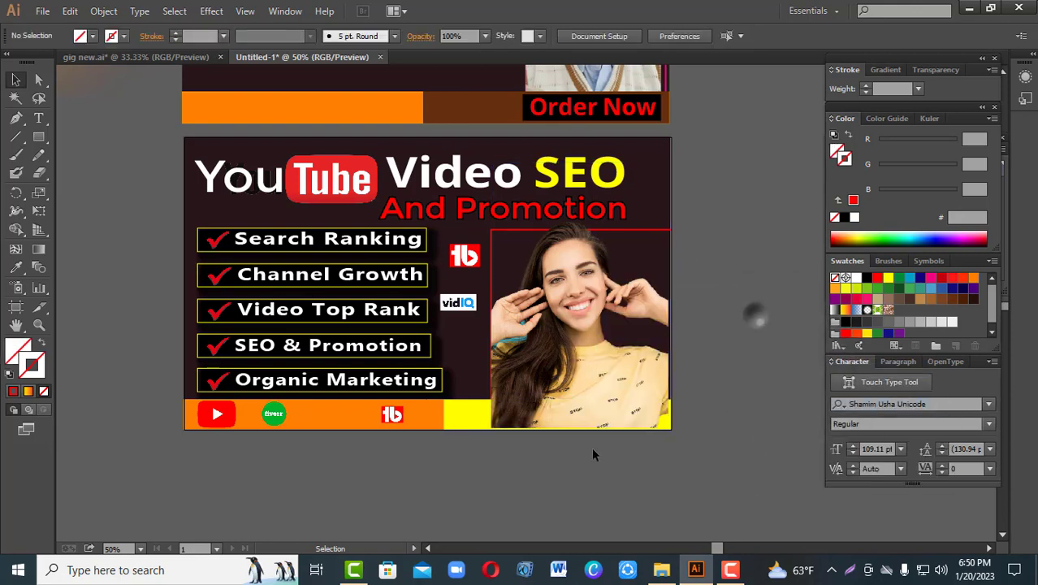
Step: Bring the two strips and their logos to the front again, covering the lower part of the photo
{"action": "left_click_drag", "start_coordinate": [153, 414], "coordinate": [454, 431]}
{"action": "right_click", "coordinate": [459, 260]}
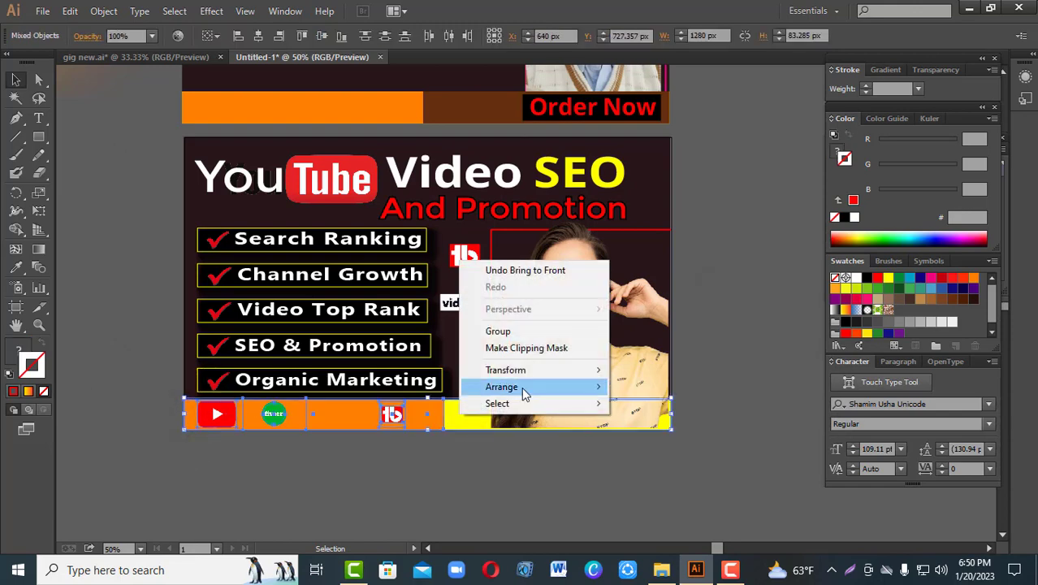
{"action": "mouse_move", "coordinate": [524, 394]}
{"action": "left_click", "coordinate": [639, 401]}
{"action": "left_click", "coordinate": [725, 349]}
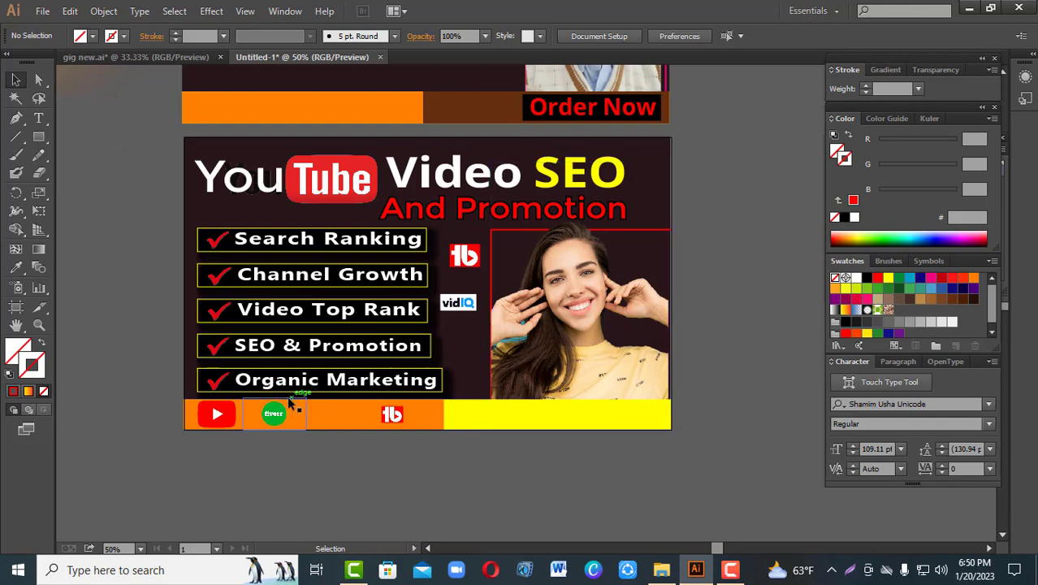
Step: Draw an open Pen path about 634 px along the banner's upper edge, continuing down its outer edge to the yellow strip's lower corner
{"action": "mouse_move", "coordinate": [713, 194]}
{"action": "left_mouse_down"}
{"action": "mouse_move", "coordinate": [684, 361]}
{"action": "mouse_move", "coordinate": [739, 201]}
{"action": "mouse_move", "coordinate": [725, 203]}
{"action": "left_mouse_up"}
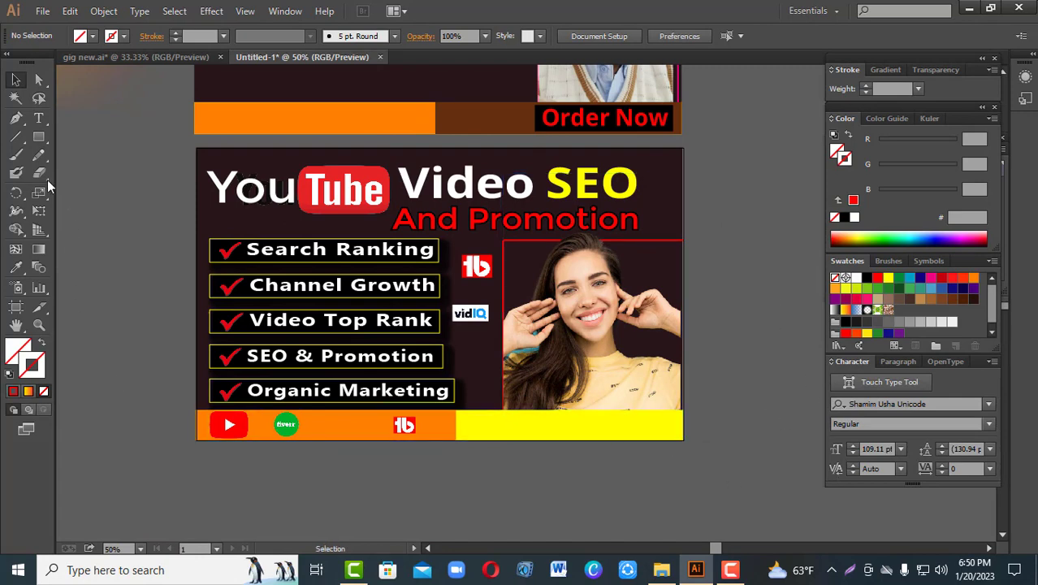
{"action": "left_click", "coordinate": [17, 119]}
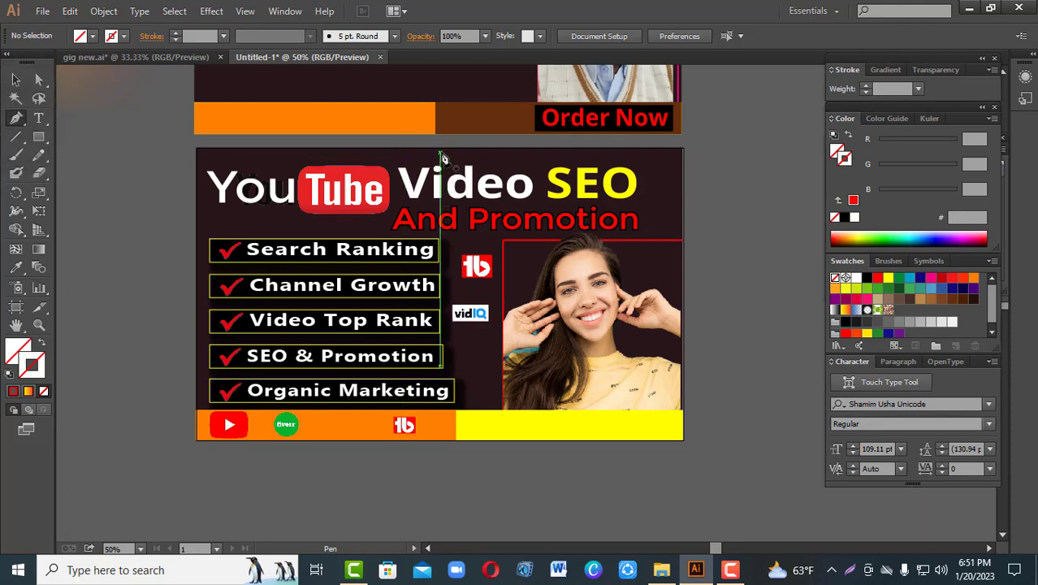
{"action": "left_click", "coordinate": [440, 152]}
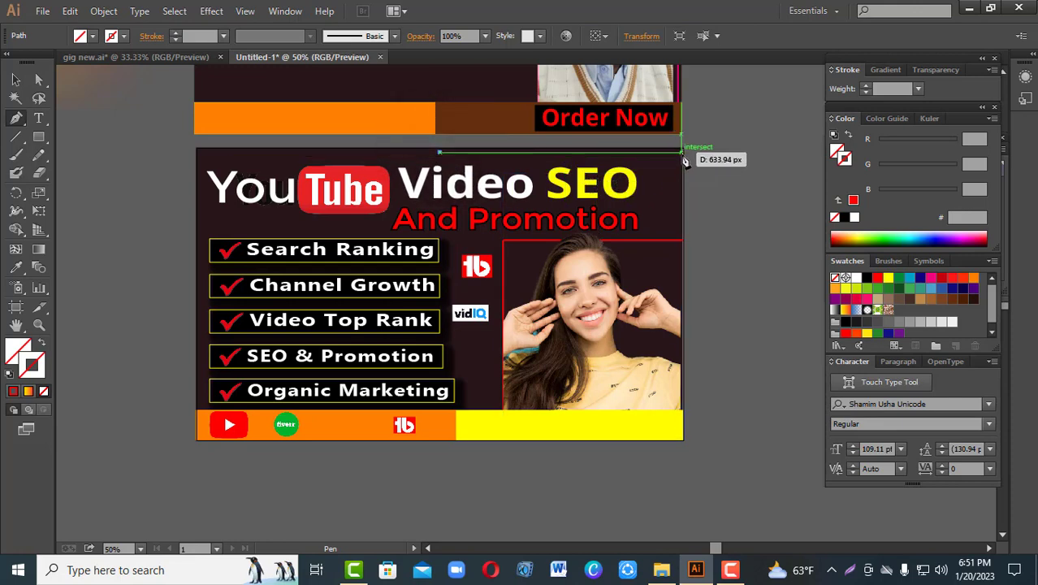
{"action": "left_click", "coordinate": [682, 153]}
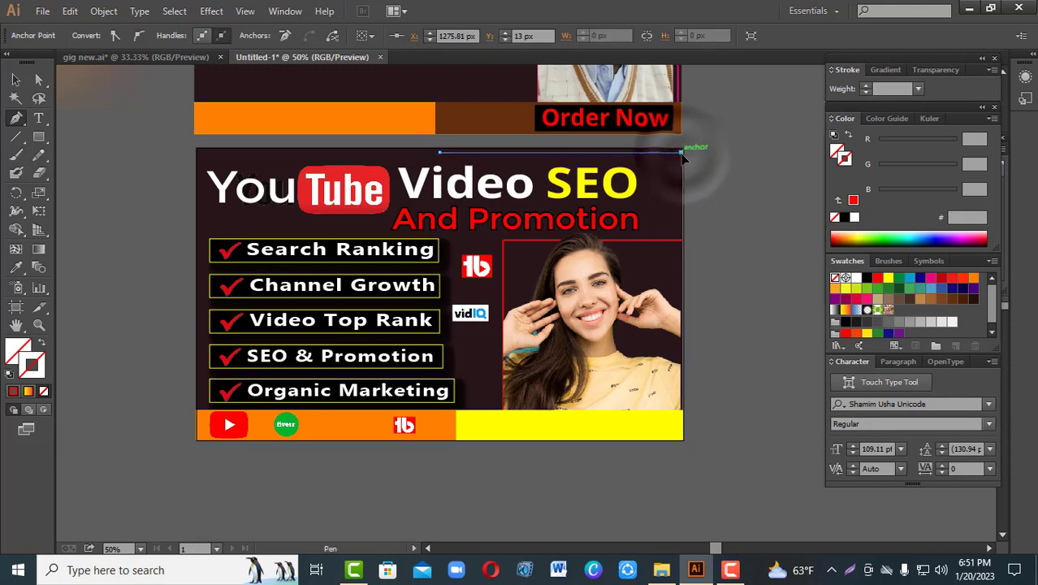
{"action": "left_click", "coordinate": [682, 439]}
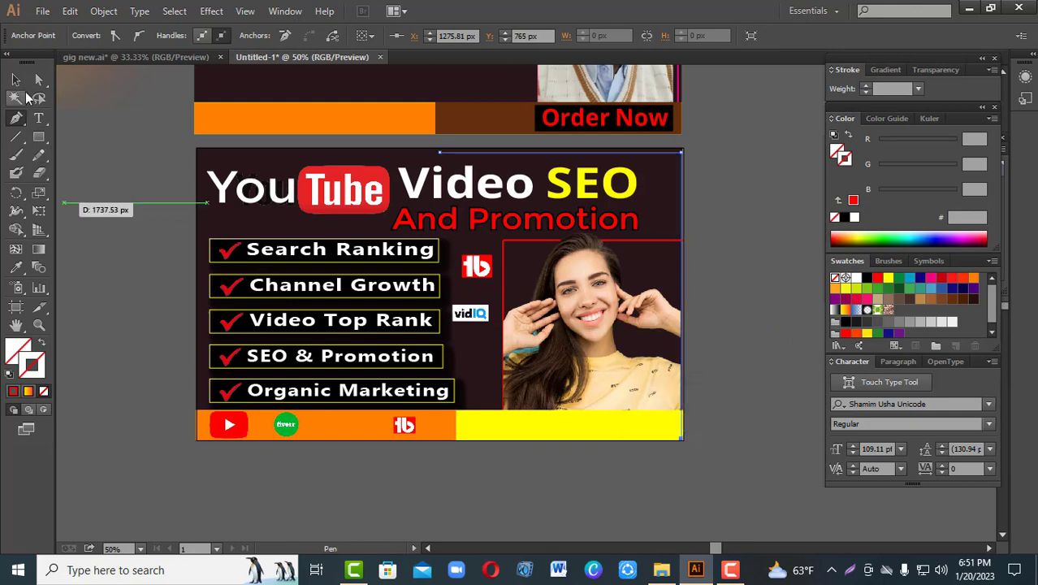
Step: Give the new border path along the banner's upper and outer edges a 9 pt yellow (FFFF00) stroke
{"action": "left_click", "coordinate": [16, 81]}
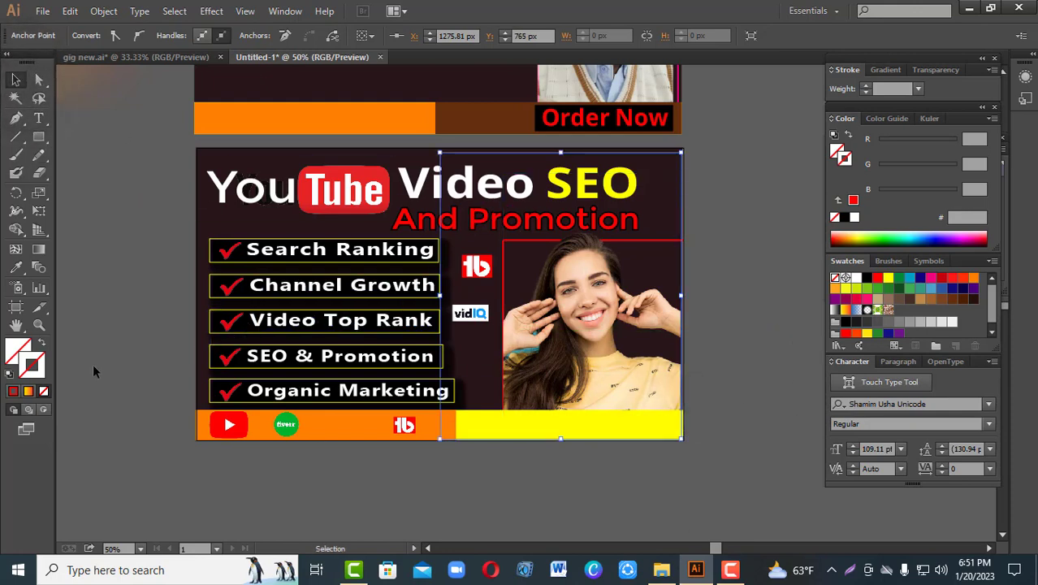
{"action": "left_click", "coordinate": [864, 85]}
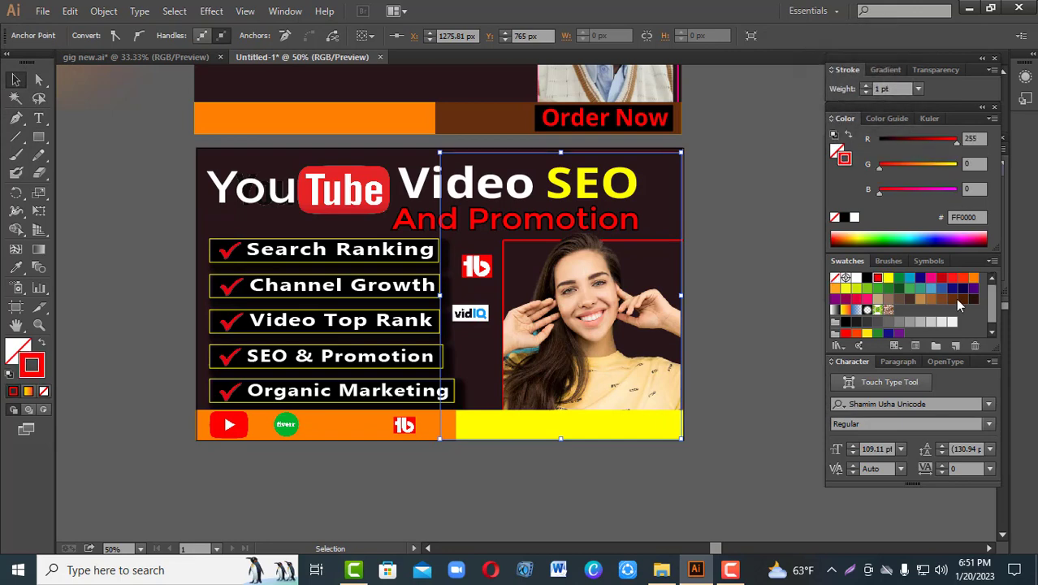
{"action": "left_click", "coordinate": [889, 279]}
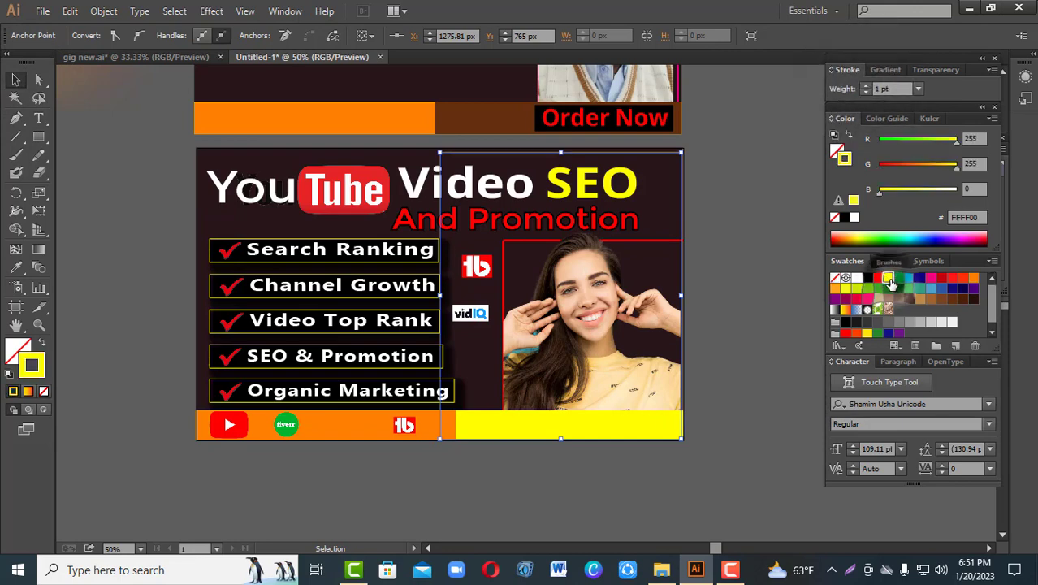
{"action": "left_click", "coordinate": [865, 87]}
{"action": "left_click", "coordinate": [865, 87]}
{"action": "left_click", "coordinate": [865, 87]}
{"action": "left_click", "coordinate": [864, 87]}
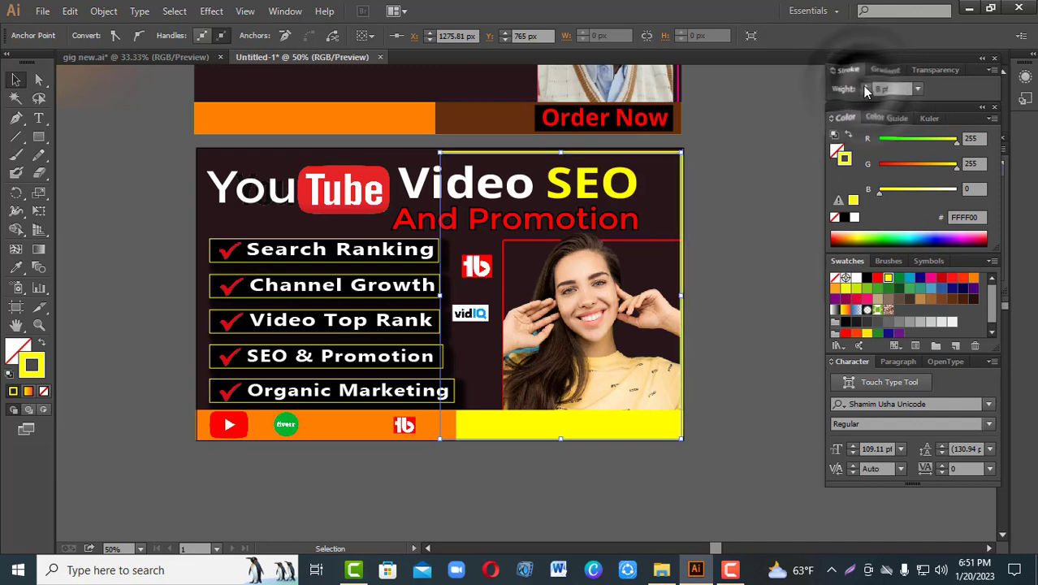
{"action": "left_click", "coordinate": [865, 85]}
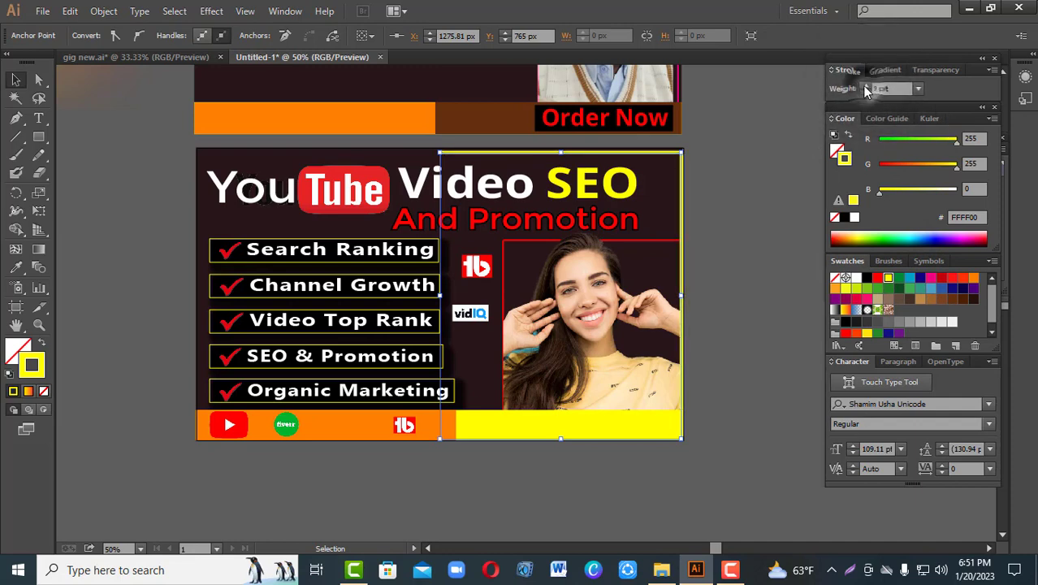
{"action": "left_click", "coordinate": [767, 152]}
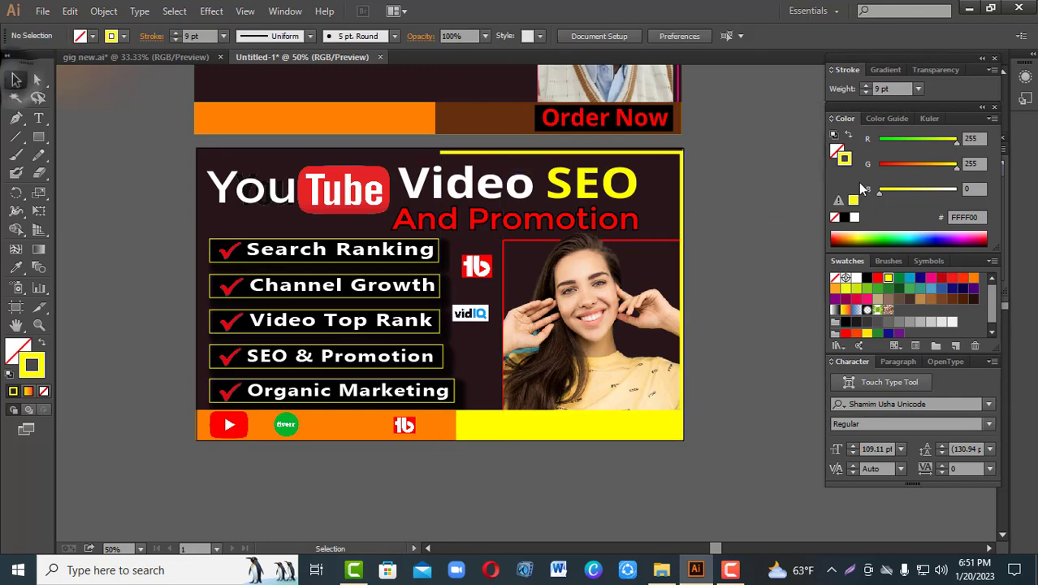
{"action": "left_click", "coordinate": [681, 160]}
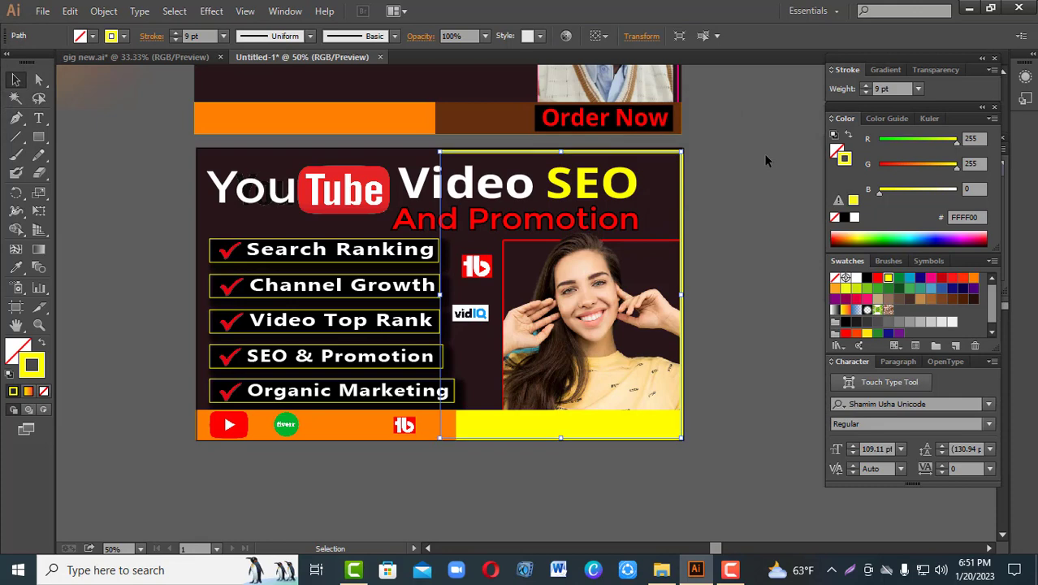
{"action": "left_click", "coordinate": [764, 159]}
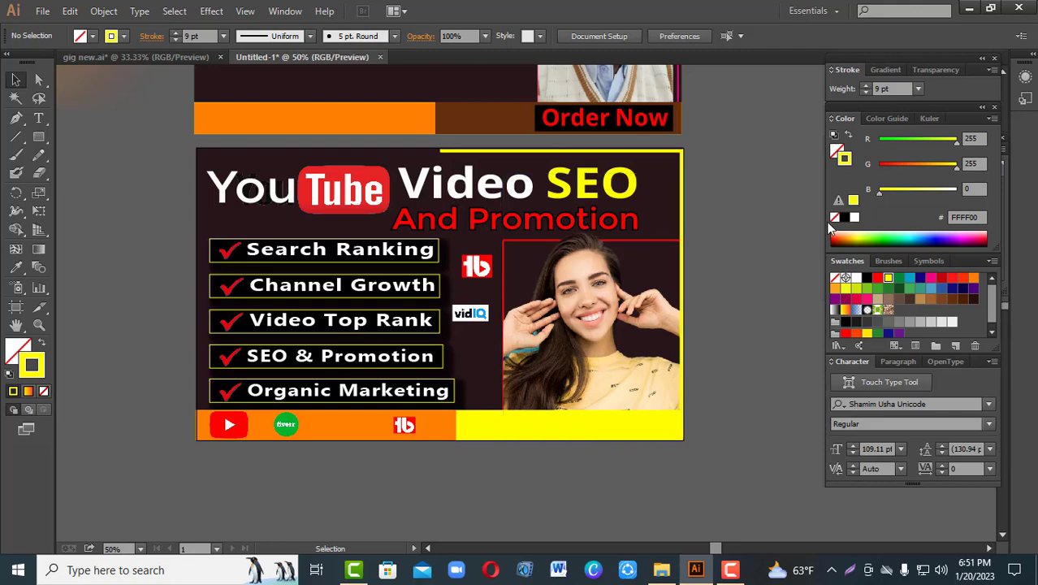
Step: Scale the "Video SEO" and "And Promotion" title lines down together to about 100.67 pt and nudge them away from the YouTube logo
{"action": "left_click", "coordinate": [458, 186]}
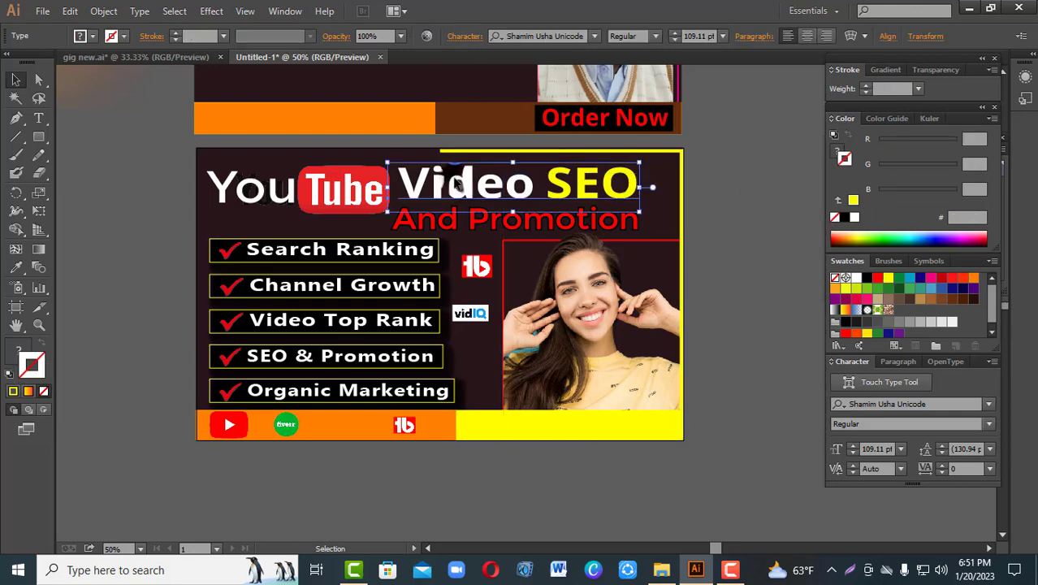
{"action": "left_click", "coordinate": [475, 219], "text": "shift"}
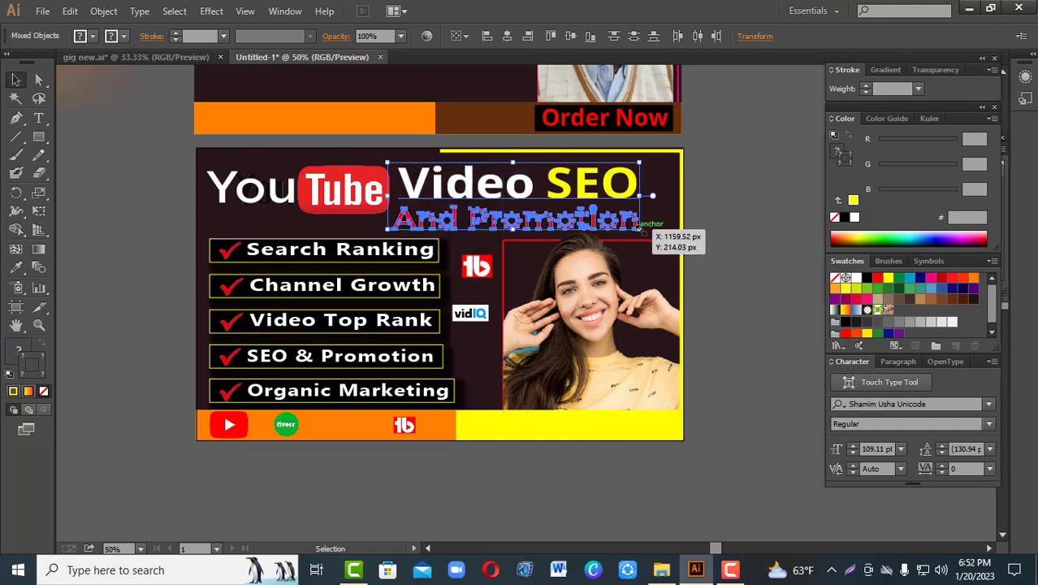
{"action": "left_click_drag", "start_coordinate": [641, 228], "coordinate": [629, 193]}
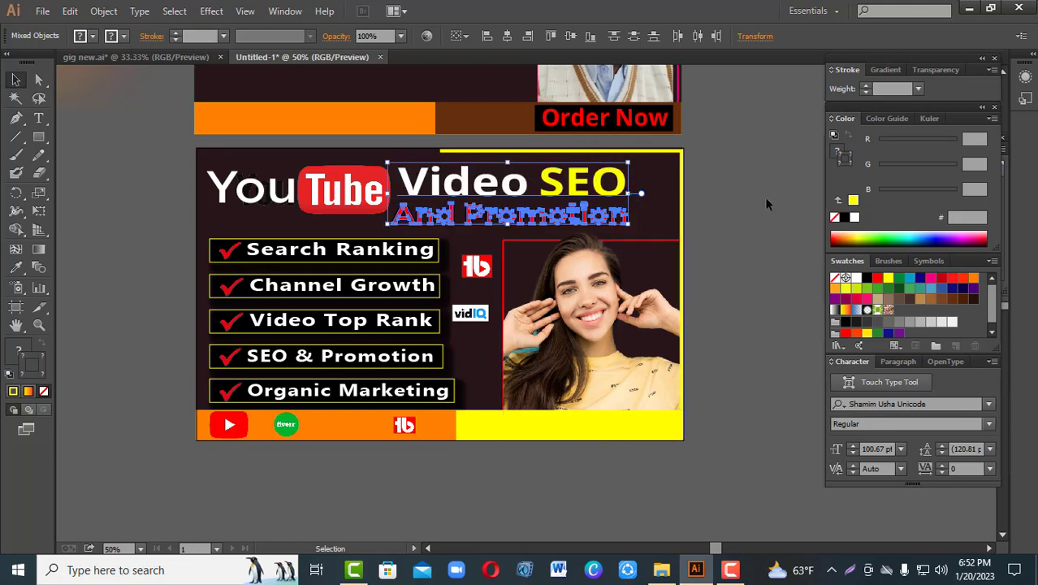
{"action": "key", "text": "Right"}
{"action": "key", "text": "Right"}
{"action": "key", "text": "Right"}
{"action": "key", "text": "Right"}
{"action": "key", "text": "Right"}
{"action": "key", "text": "Right"}
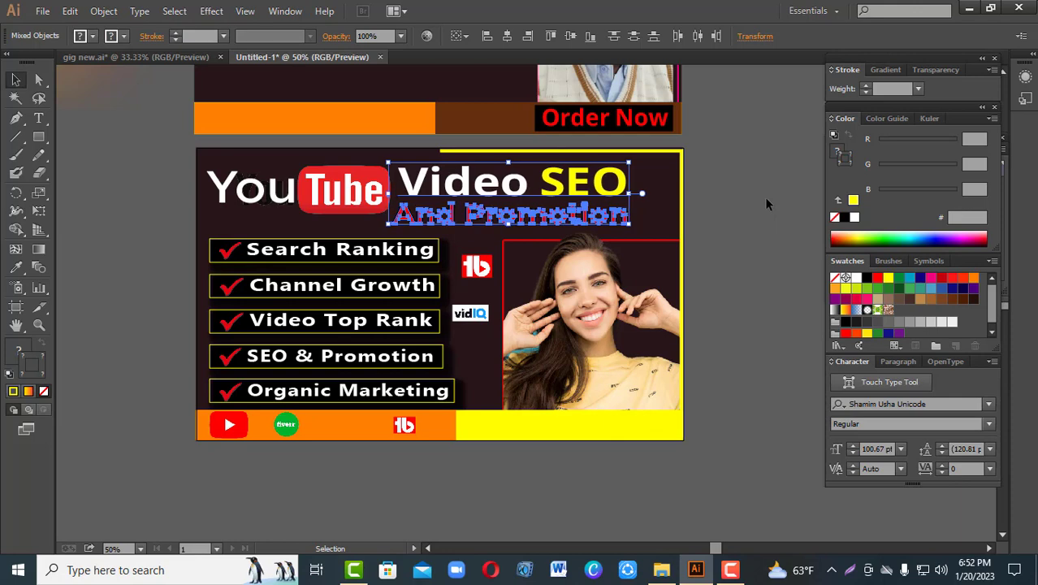
{"action": "left_click", "coordinate": [749, 191]}
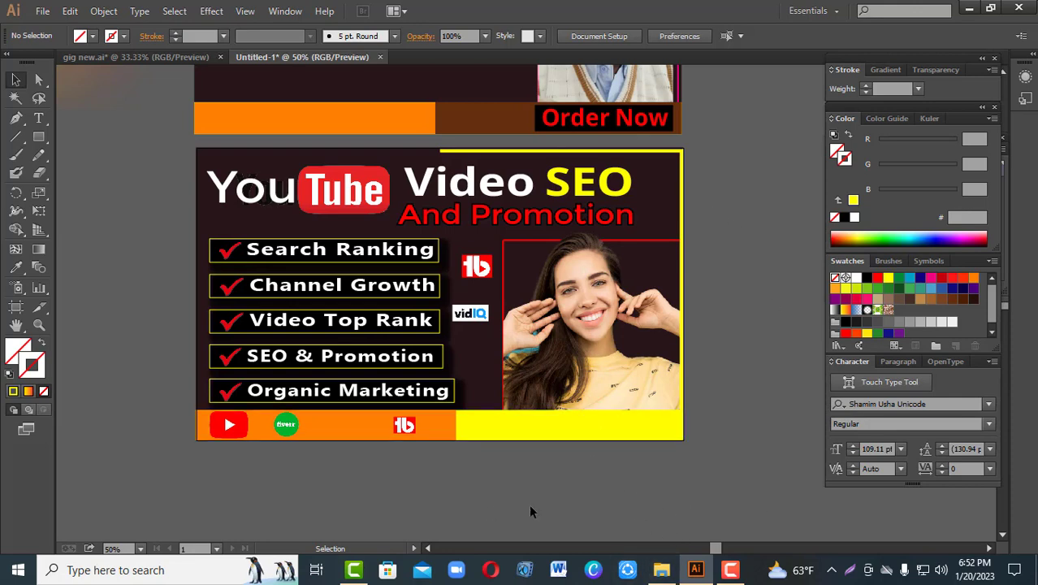
Step: Add the text "Order Now" outside the artboard and place it in the empty area below the banner
{"action": "left_click", "coordinate": [38, 118]}
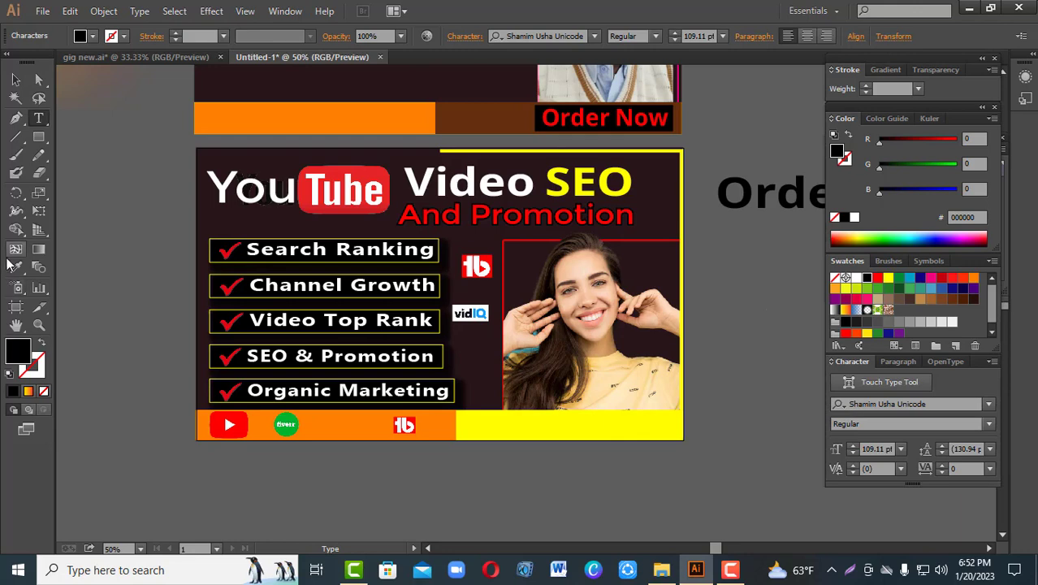
{"action": "left_click", "coordinate": [23, 79]}
{"action": "left_click_drag", "start_coordinate": [767, 193], "coordinate": [510, 494]}
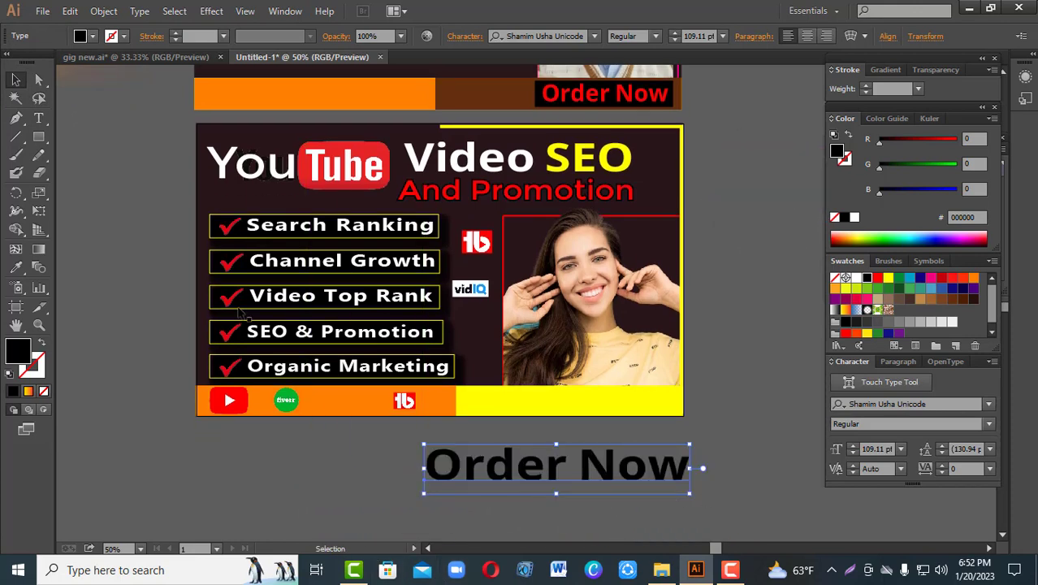
Step: Copy the red 60 pt text style from the reference banner's "Order Now" onto the new text and place it just below the yellow strip
{"action": "left_click", "coordinate": [17, 268]}
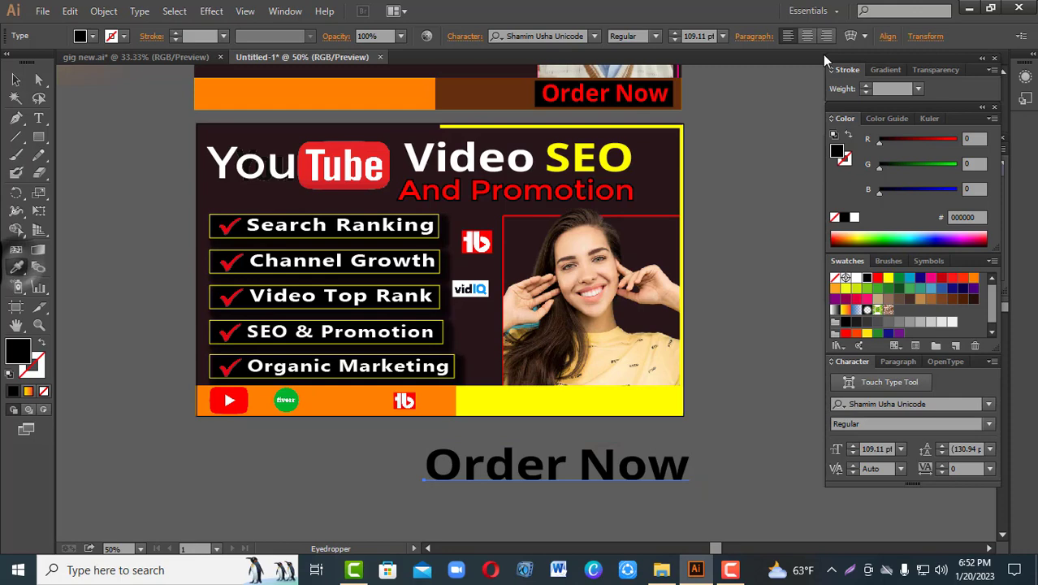
{"action": "left_click", "coordinate": [640, 94]}
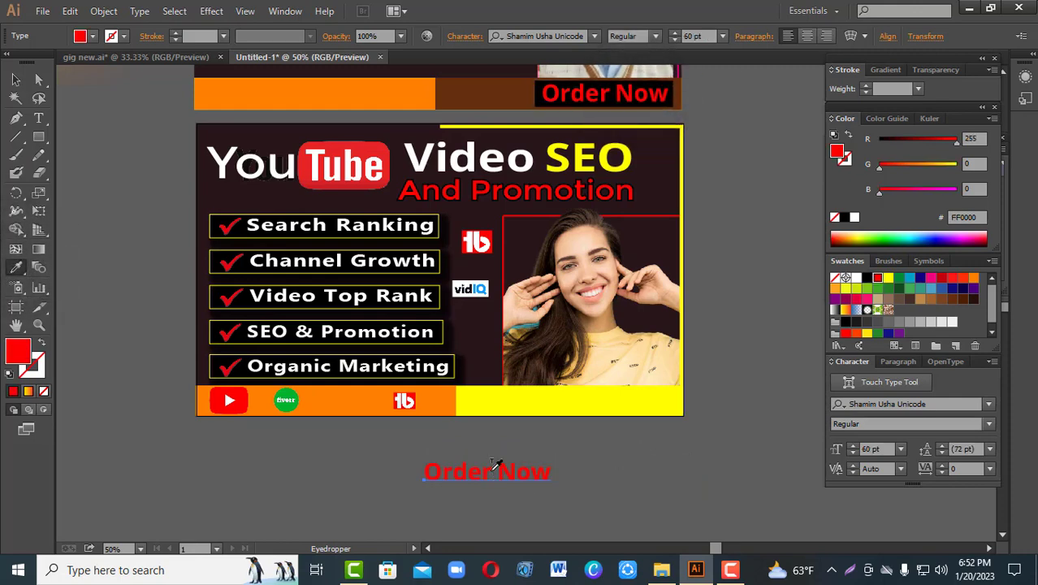
{"action": "left_click", "coordinate": [14, 79]}
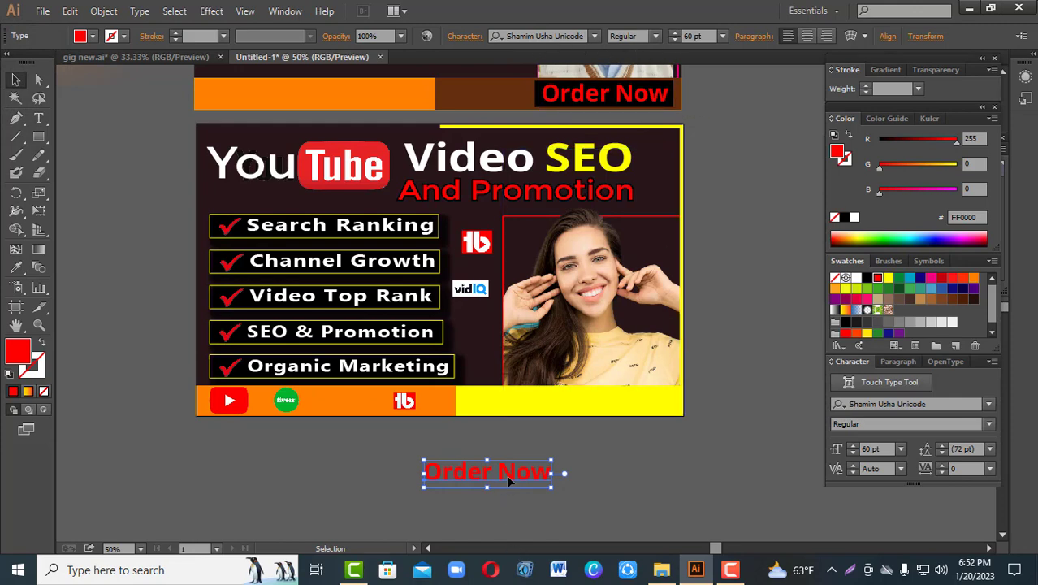
{"action": "left_click_drag", "start_coordinate": [506, 474], "coordinate": [617, 438]}
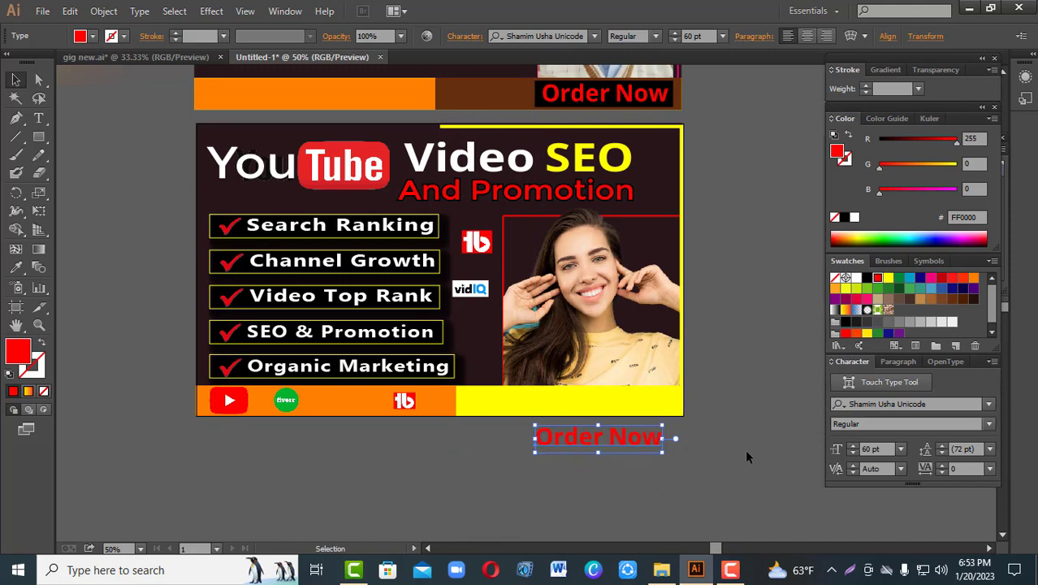
{"action": "left_click", "coordinate": [367, 490]}
Step: Draw a rectangle about 362 px wide over the new "Order Now" text and fill it with black
{"action": "left_click_drag", "start_coordinate": [38, 136], "coordinate": [87, 142]}
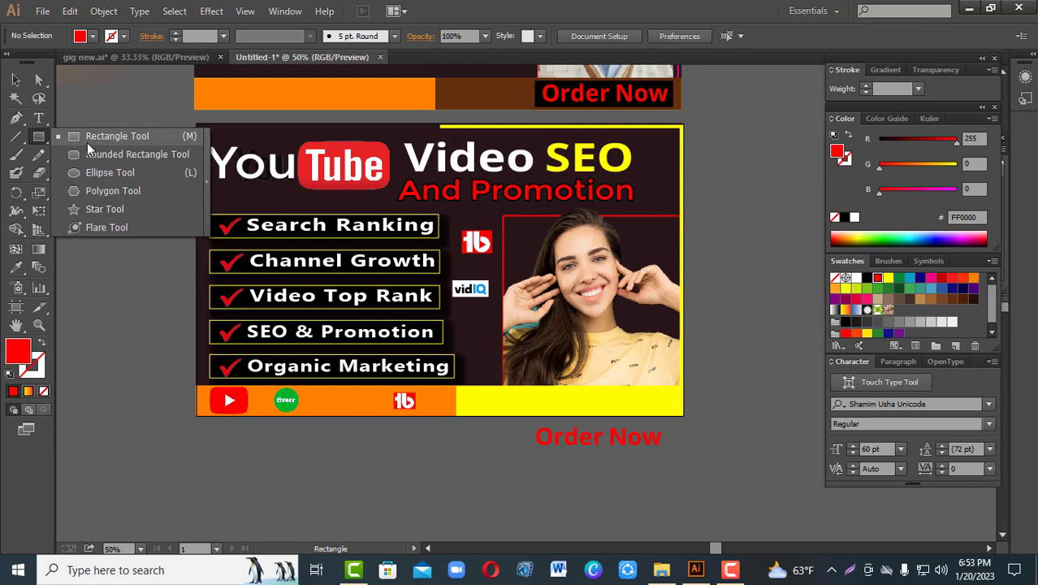
{"action": "left_click_drag", "start_coordinate": [87, 142], "coordinate": [87, 142]}
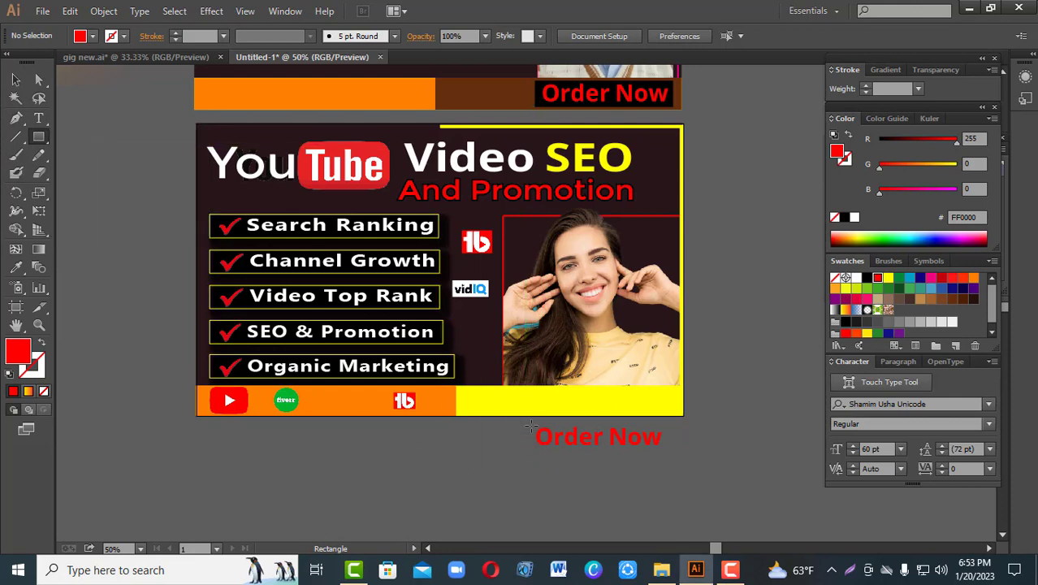
{"action": "left_click_drag", "start_coordinate": [529, 425], "coordinate": [667, 450]}
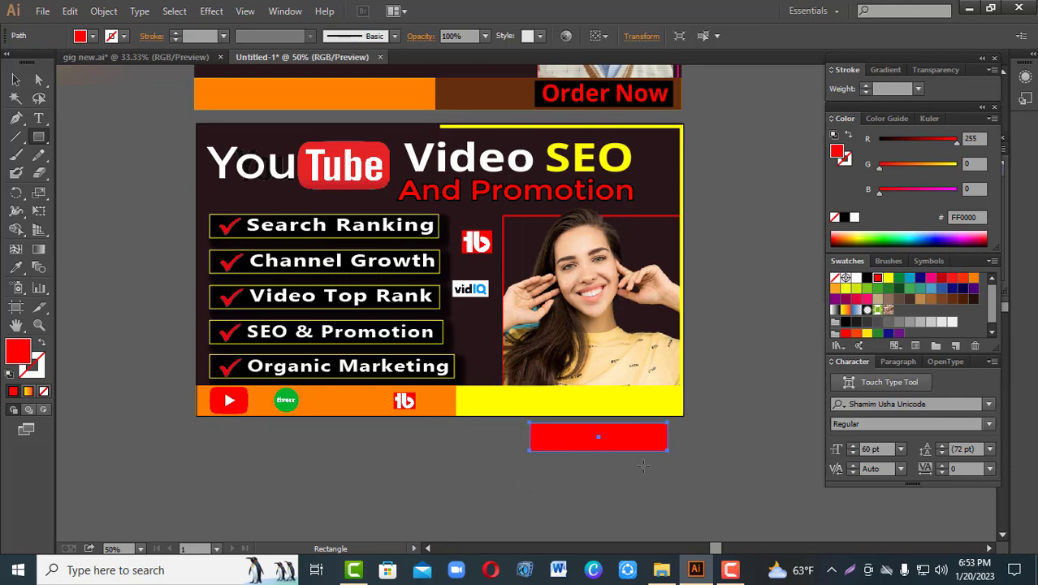
{"action": "left_click", "coordinate": [16, 78]}
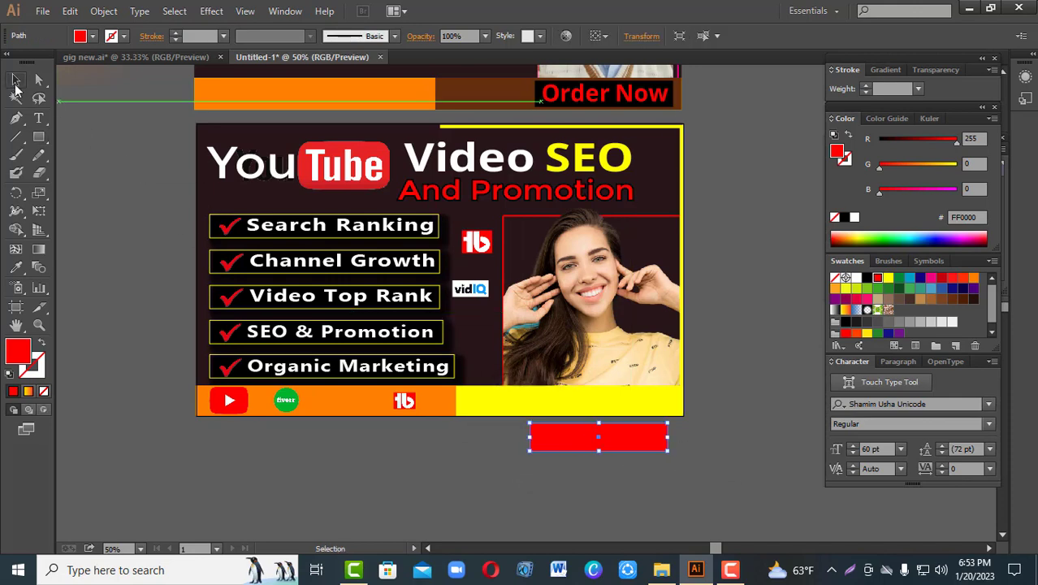
{"action": "left_click", "coordinate": [866, 278]}
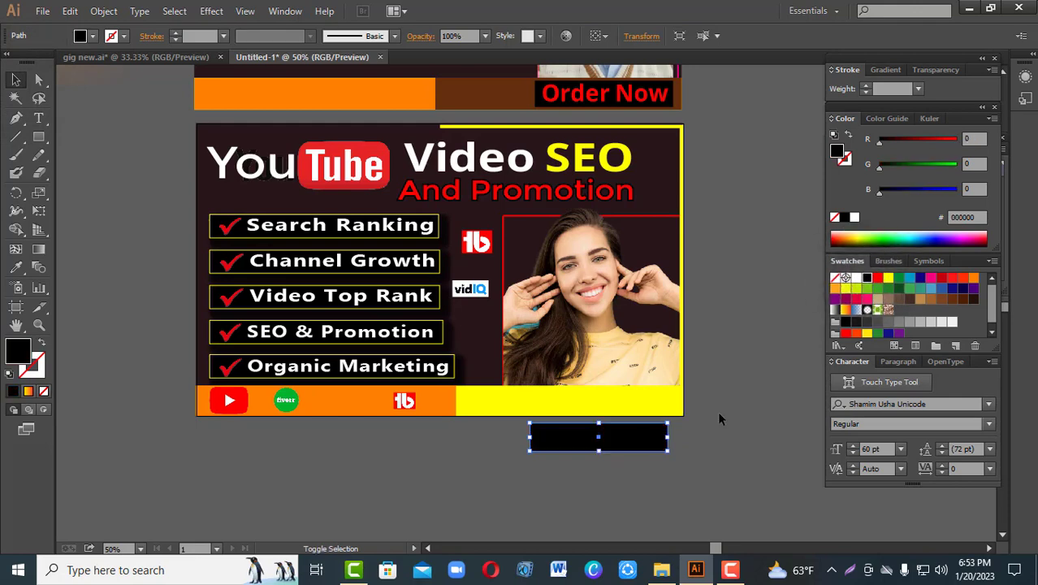
Step: Send the black rectangle behind the "Order Now" text
{"action": "right_click", "coordinate": [603, 446]}
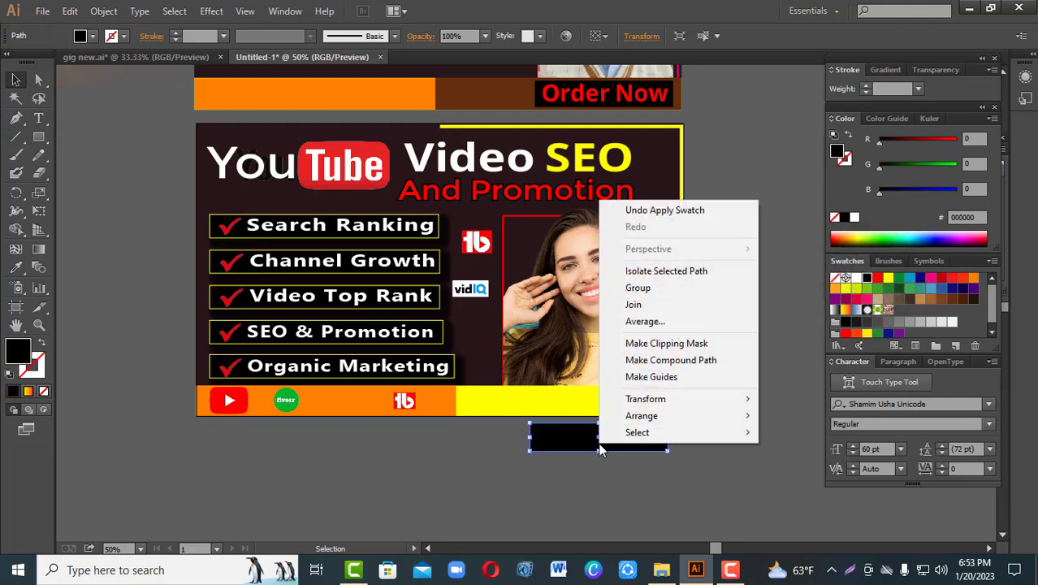
{"action": "mouse_move", "coordinate": [642, 415]}
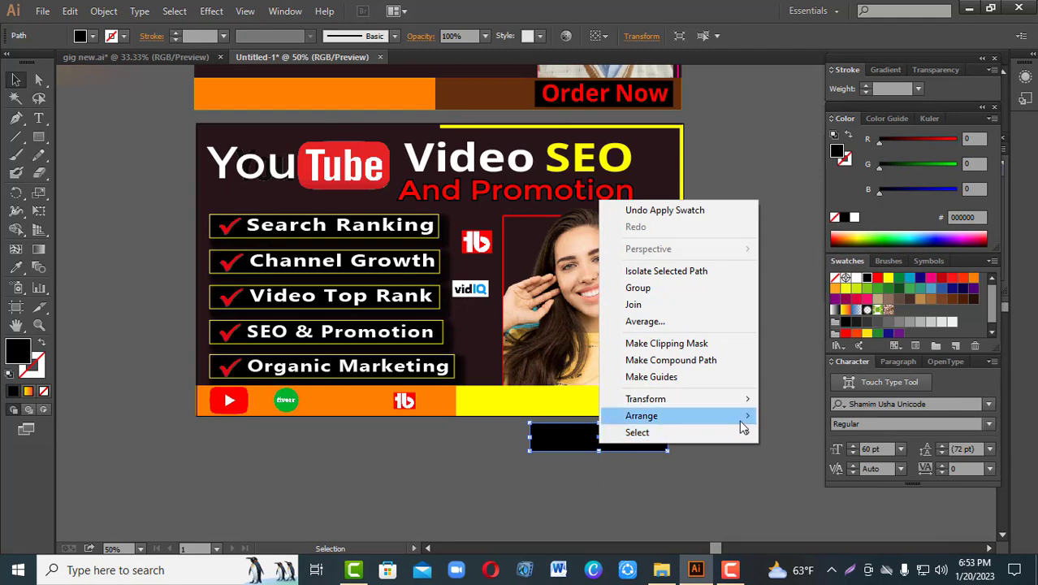
{"action": "mouse_move", "coordinate": [690, 415]}
{"action": "left_click", "coordinate": [784, 466]}
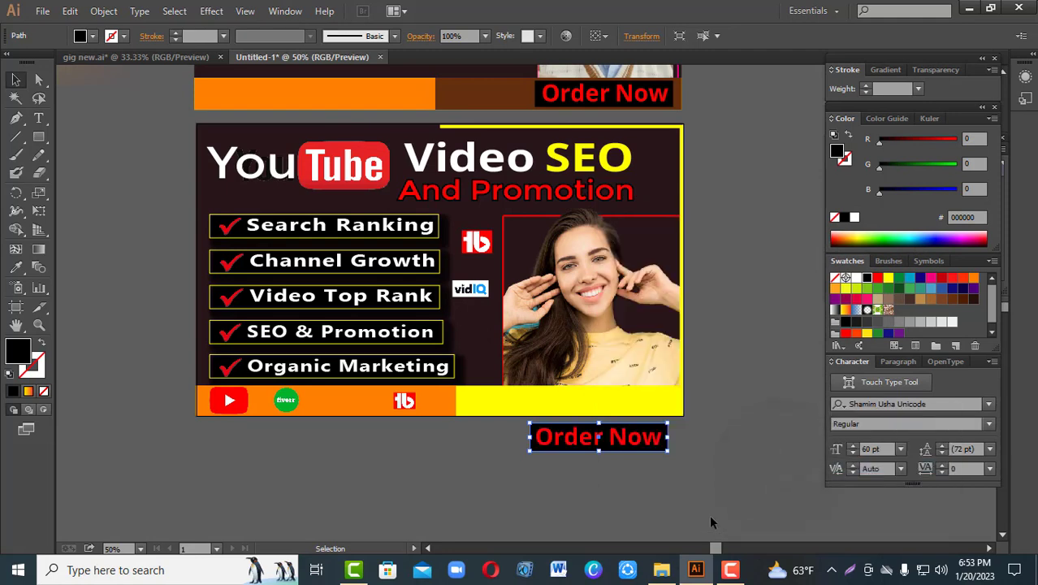
Step: Group the "Order Now" text with its black box, place it on the yellow strip and scale it down to about 328 px wide
{"action": "left_click_drag", "start_coordinate": [494, 439], "coordinate": [616, 402]}
{"action": "right_click", "coordinate": [595, 458]}
{"action": "left_click", "coordinate": [656, 353]}
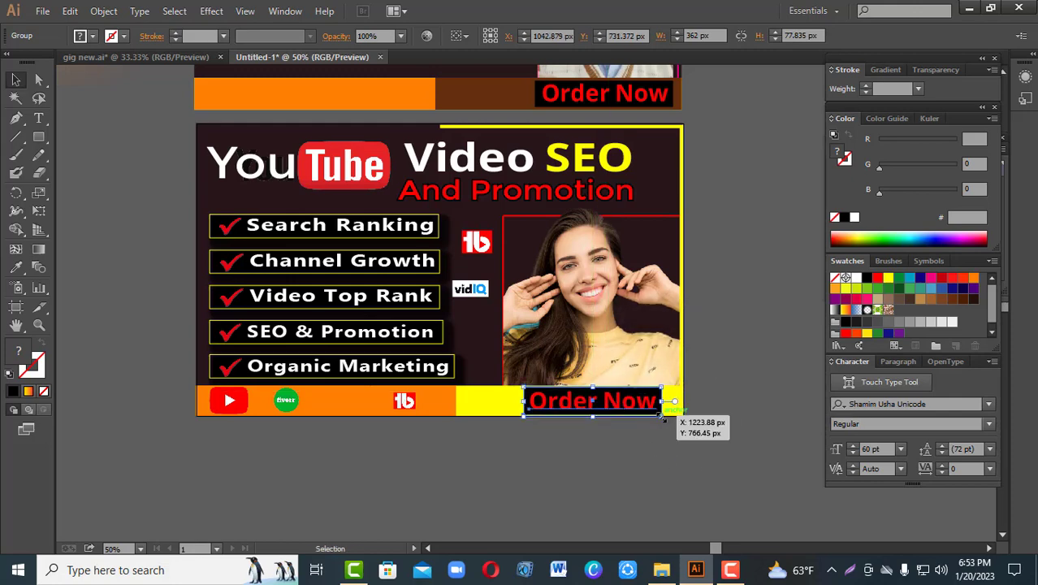
{"action": "left_click_drag", "start_coordinate": [662, 416], "coordinate": [656, 413]}
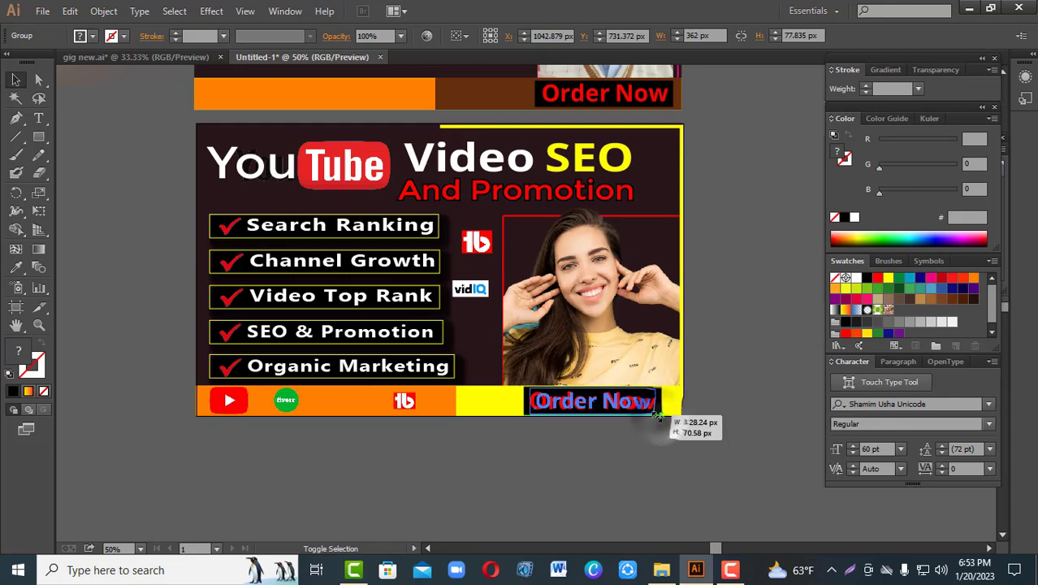
{"action": "left_click", "coordinate": [725, 468]}
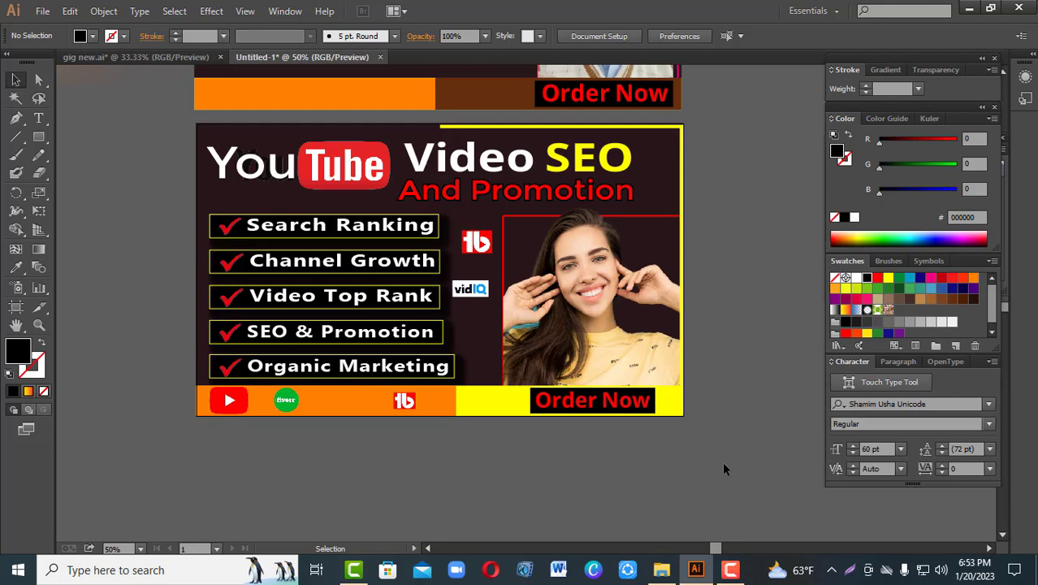
Step: Stretch the "Order Now" group horizontally in both directions so it spans the width beneath the photo
{"action": "left_click", "coordinate": [578, 410]}
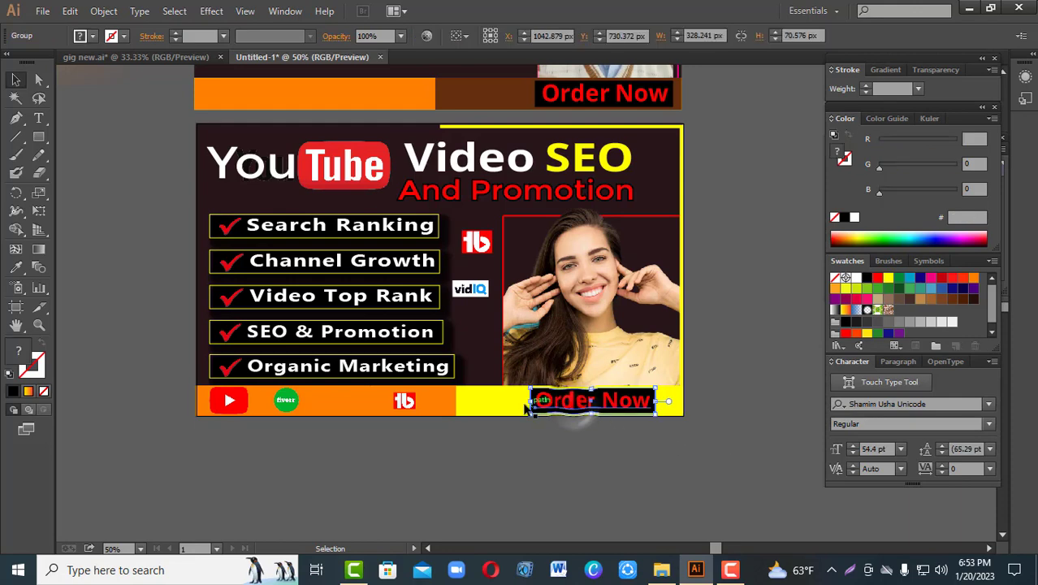
{"action": "left_click_drag", "start_coordinate": [530, 400], "coordinate": [505, 403]}
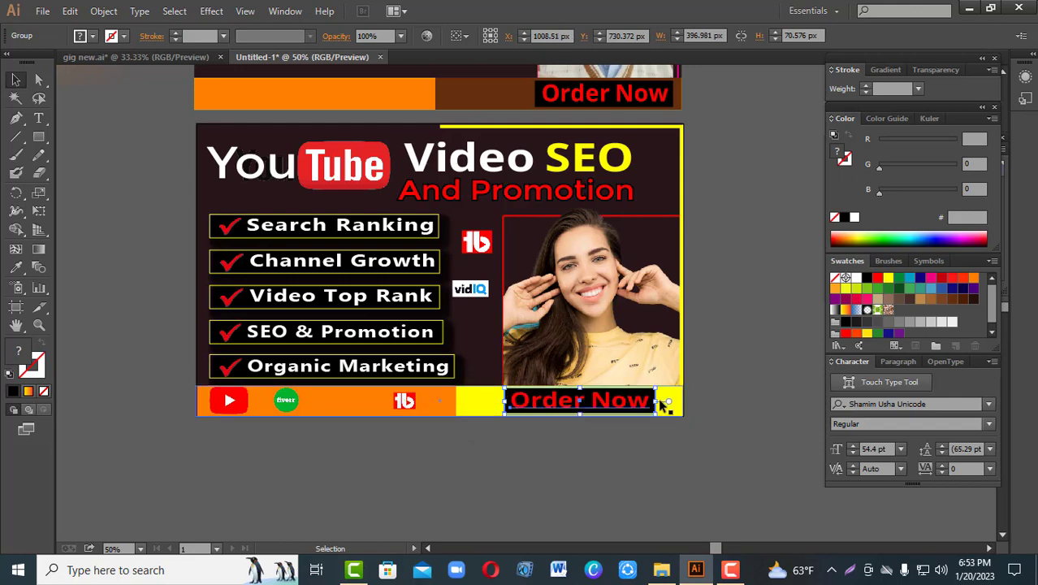
{"action": "left_click_drag", "start_coordinate": [655, 401], "coordinate": [678, 400]}
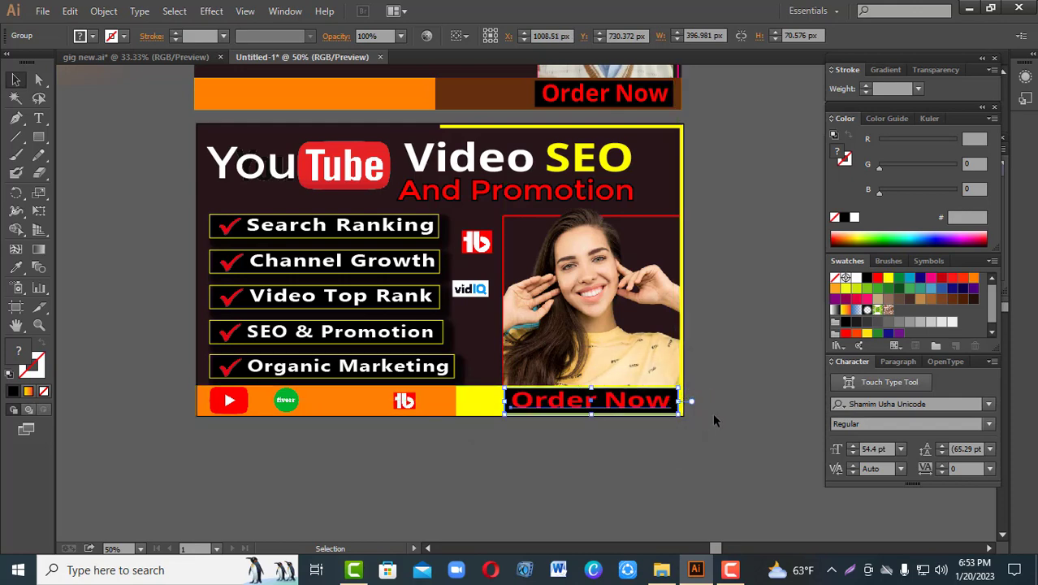
{"action": "left_click", "coordinate": [757, 415]}
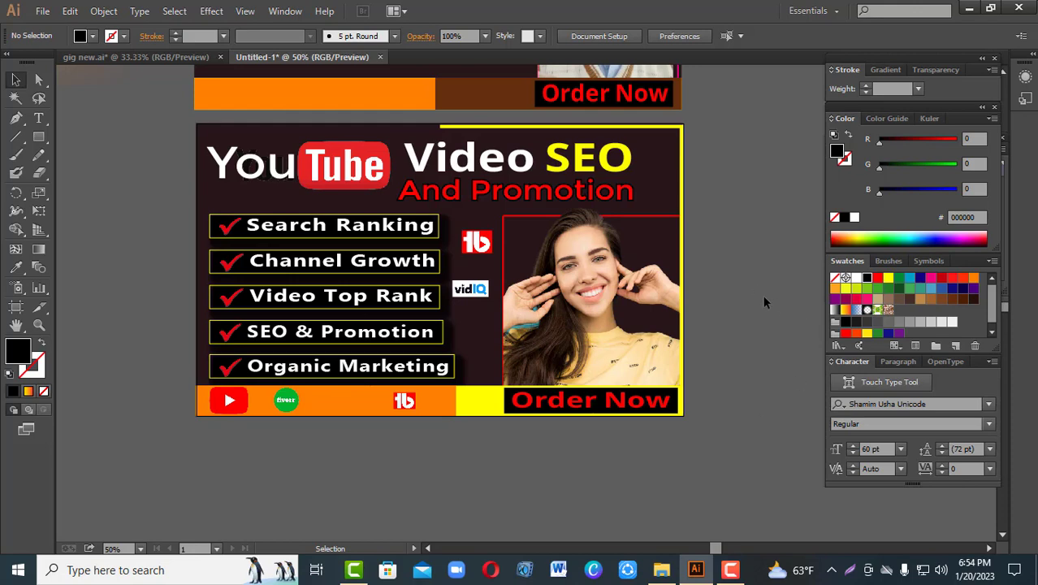
{"action": "key", "text": "space"}
{"action": "left_click_drag", "start_coordinate": [763, 302], "coordinate": [746, 384]}
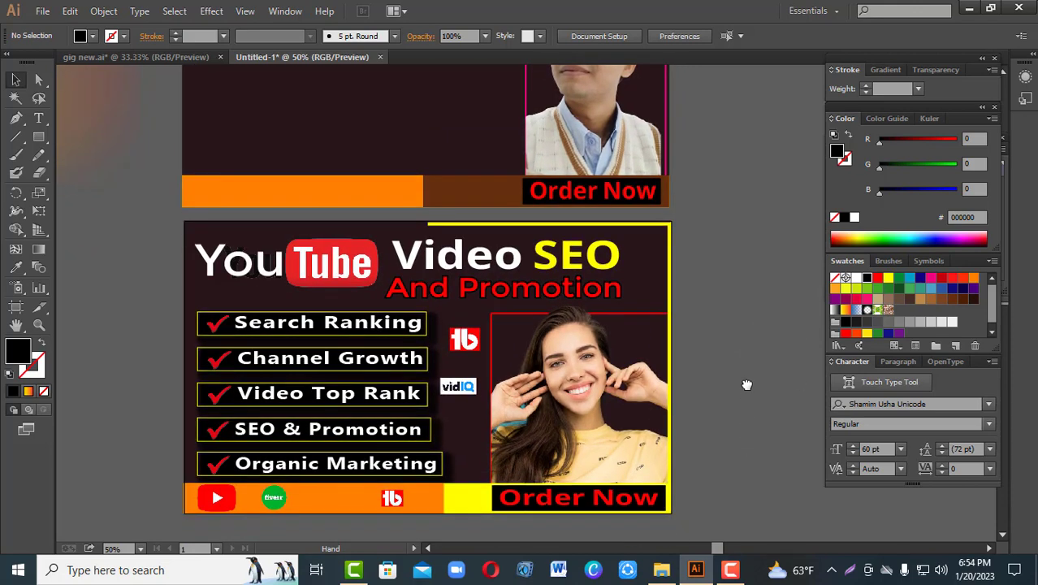
Step: Delete the old reference banner above the artboard, including its orange strip and "Order Now" box
{"action": "left_click_drag", "start_coordinate": [105, 95], "coordinate": [184, 262]}
{"action": "left_click_drag", "start_coordinate": [165, 88], "coordinate": [664, 160]}
{"action": "key", "text": "Delete"}
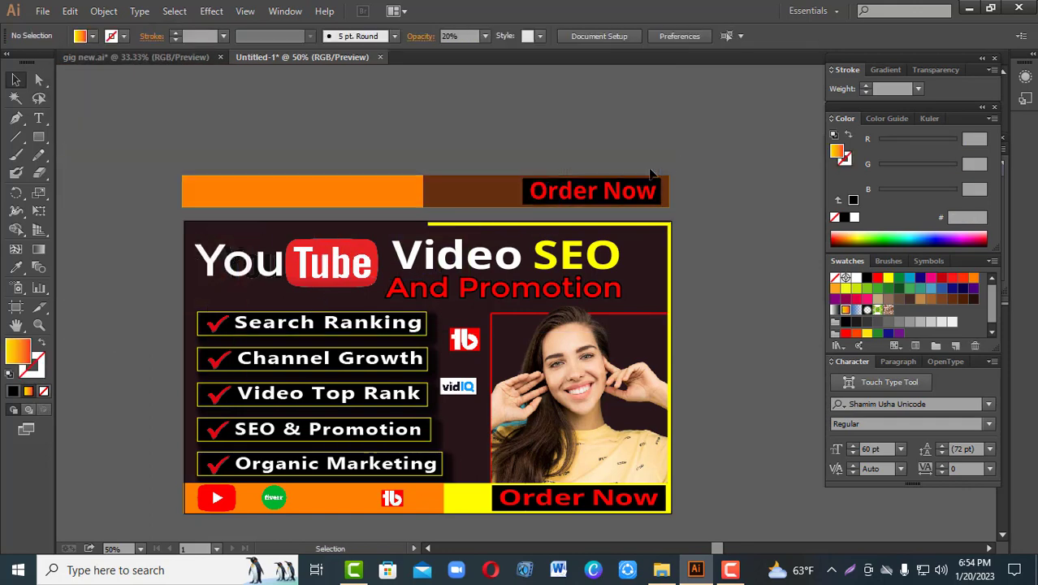
{"action": "left_click", "coordinate": [656, 192]}
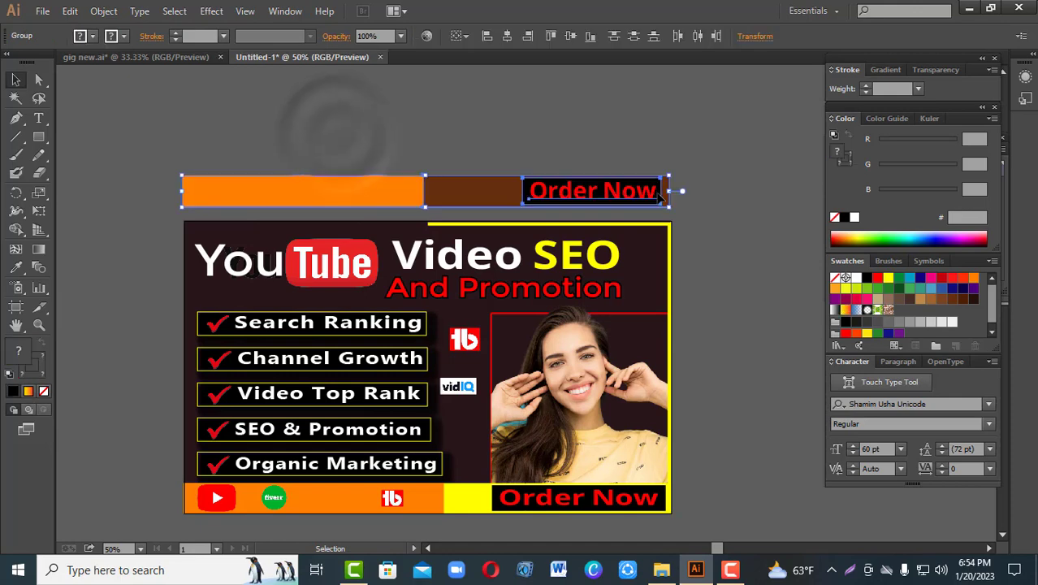
{"action": "key", "text": "Delete"}
{"action": "left_click_drag", "start_coordinate": [744, 377], "coordinate": [767, 297]}
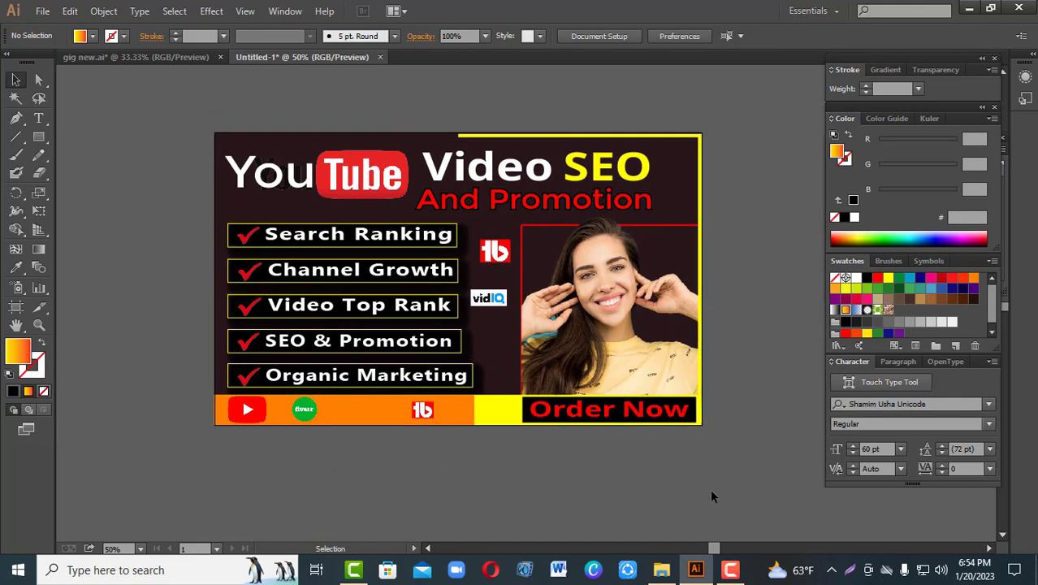
Step: Unlock all locked artwork so the banner's background rectangle can be selected
{"action": "left_click", "coordinate": [219, 198]}
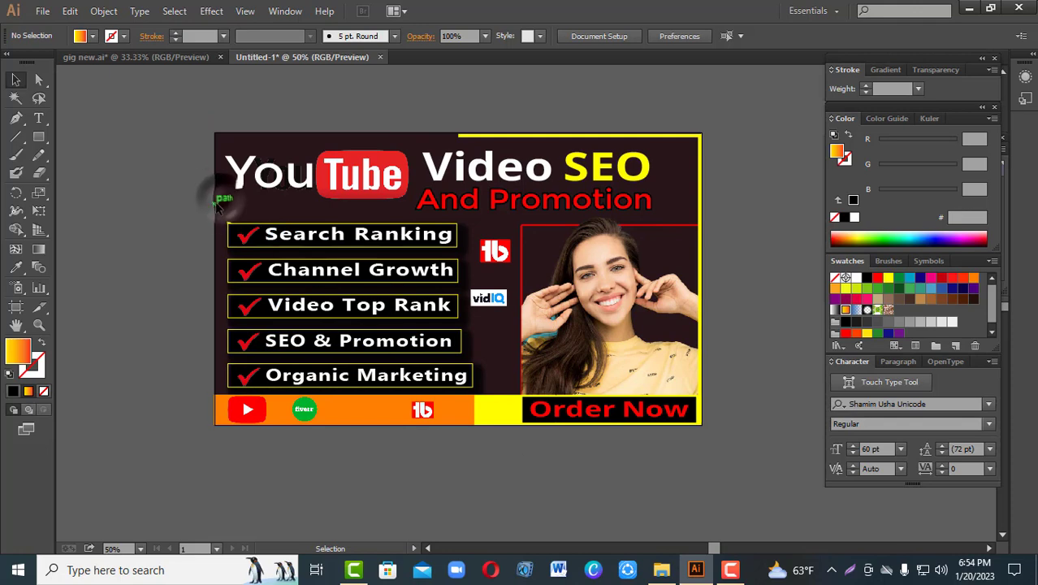
{"action": "left_click", "coordinate": [104, 10]}
{"action": "left_click", "coordinate": [130, 112]}
{"action": "left_click", "coordinate": [101, 202]}
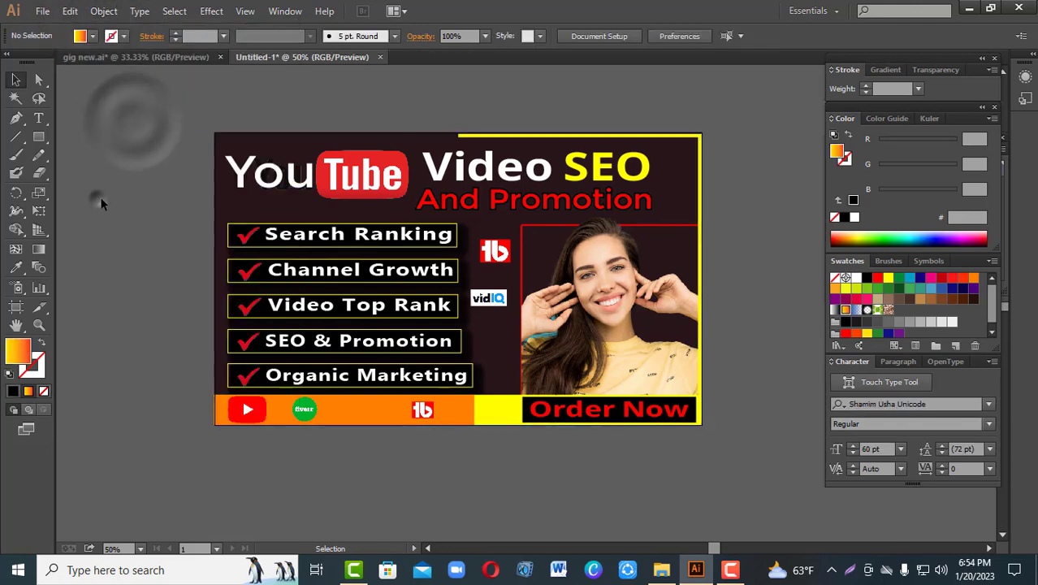
Step: Try yellow, light blue and several dark blue fills on the background rectangle, ending with purple 4A007D
{"action": "left_click", "coordinate": [219, 135]}
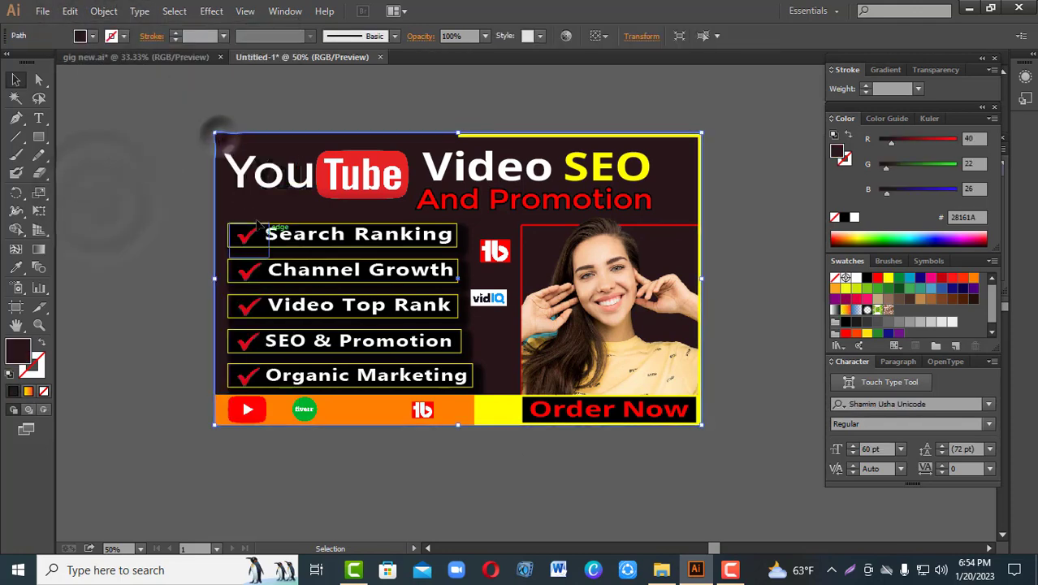
{"action": "left_click", "coordinate": [889, 279]}
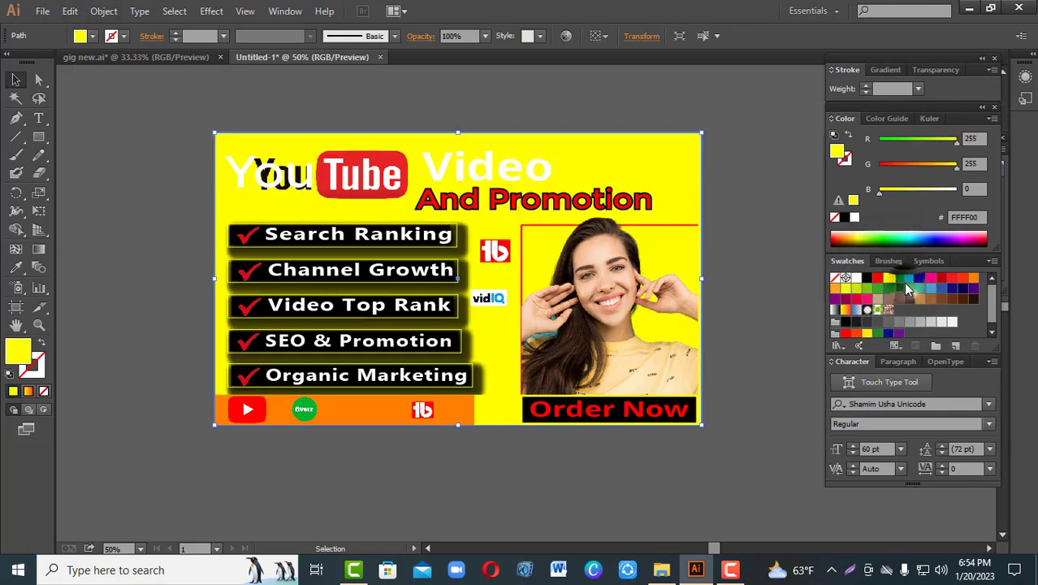
{"action": "left_click", "coordinate": [908, 279]}
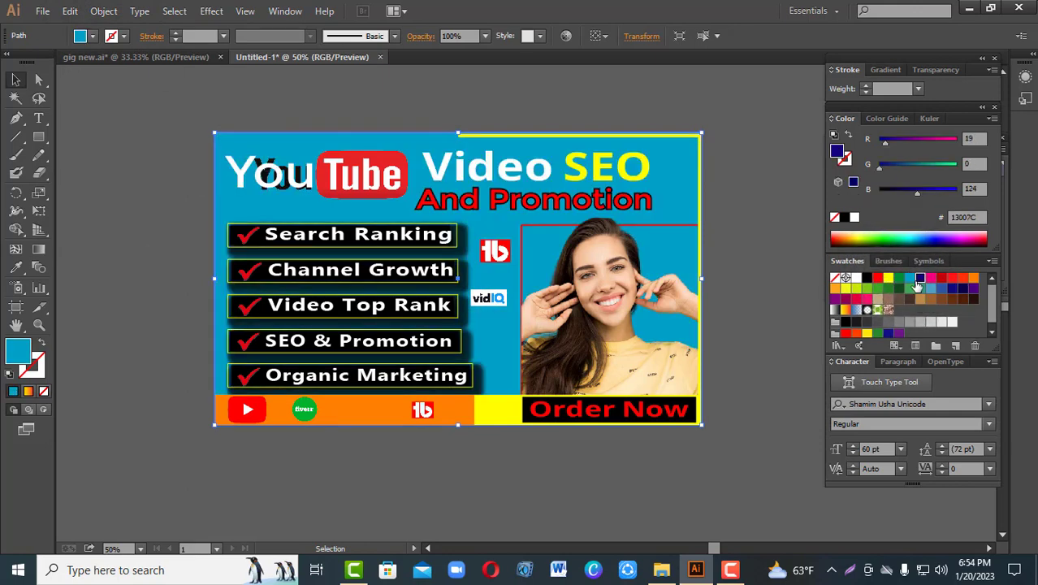
{"action": "left_click", "coordinate": [920, 278]}
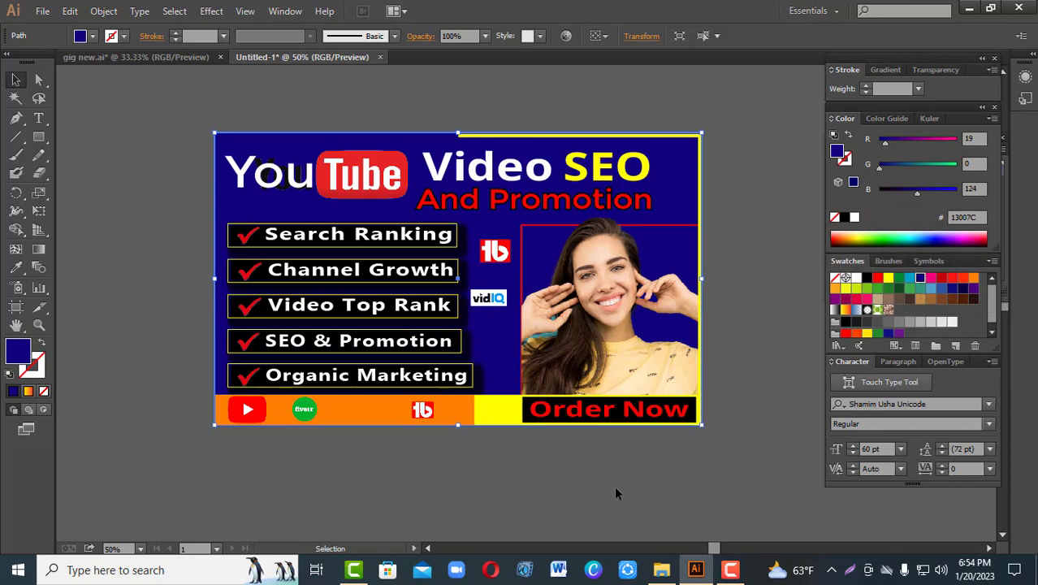
{"action": "left_click", "coordinate": [952, 289]}
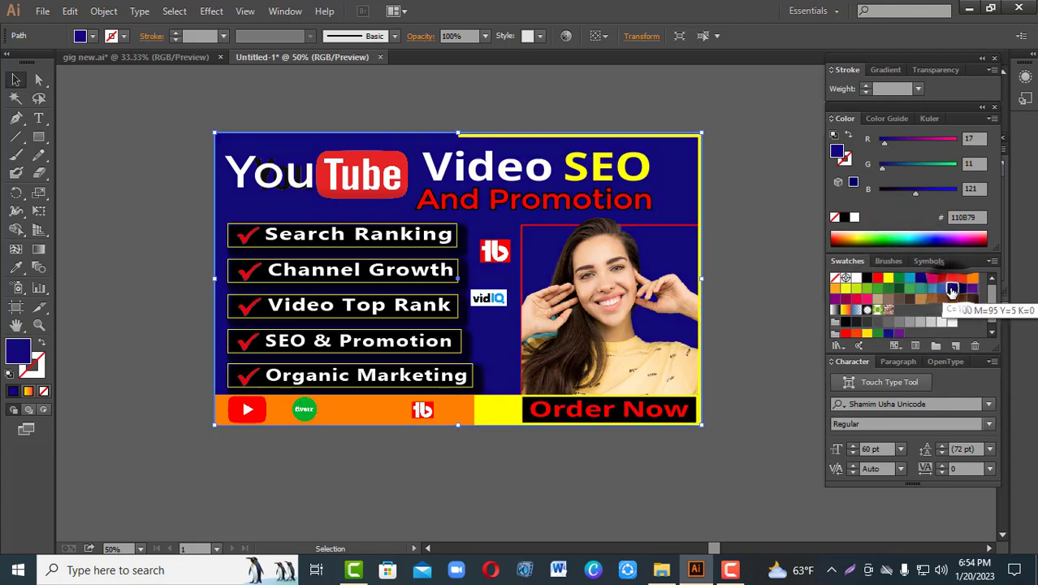
{"action": "left_click", "coordinate": [961, 291]}
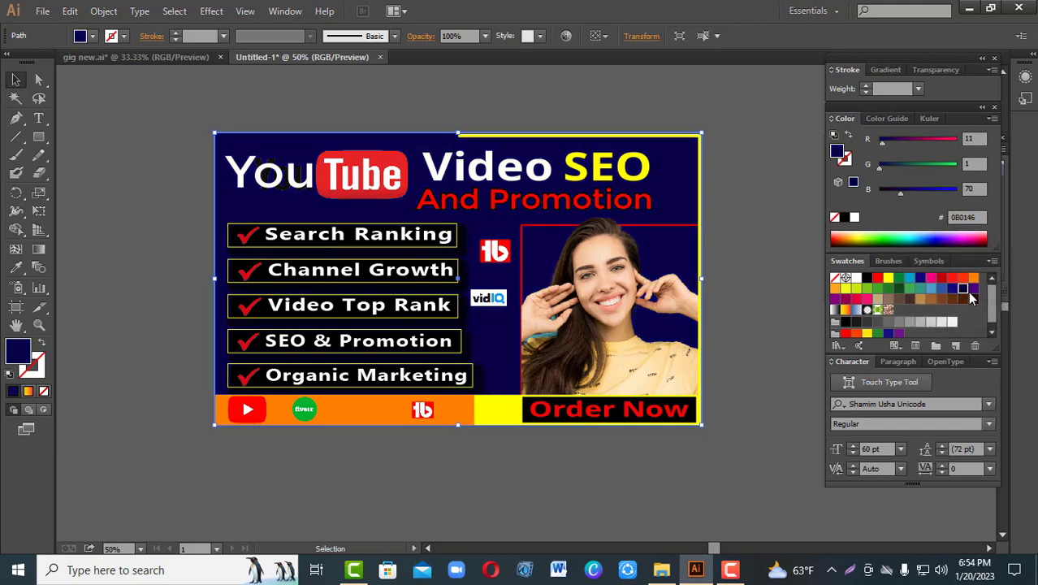
{"action": "left_click", "coordinate": [972, 290]}
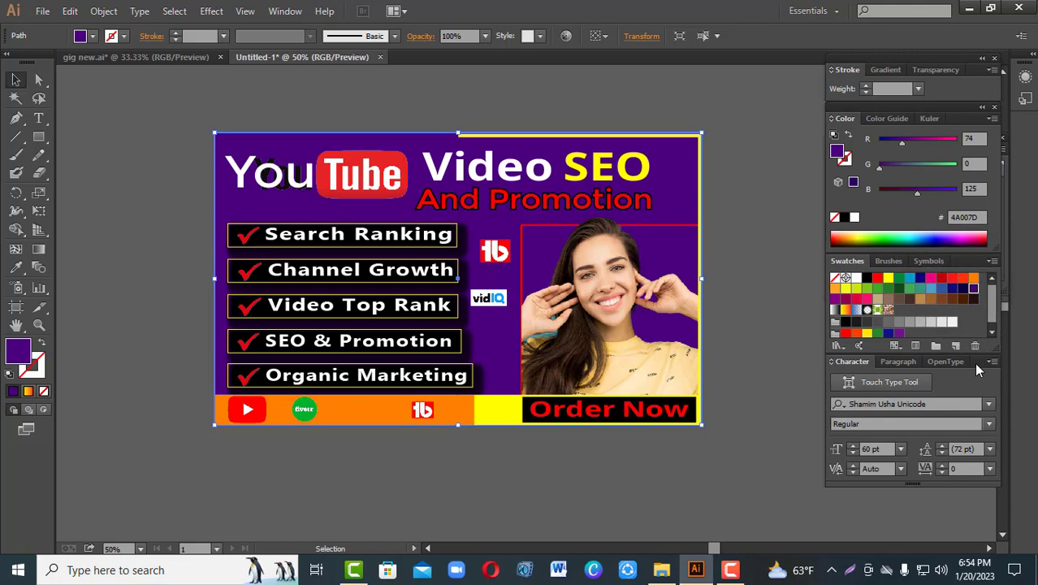
Step: Move the white "You" text off the banner and lock the YouTube logo image in place
{"action": "left_click_drag", "start_coordinate": [268, 179], "coordinate": [146, 261]}
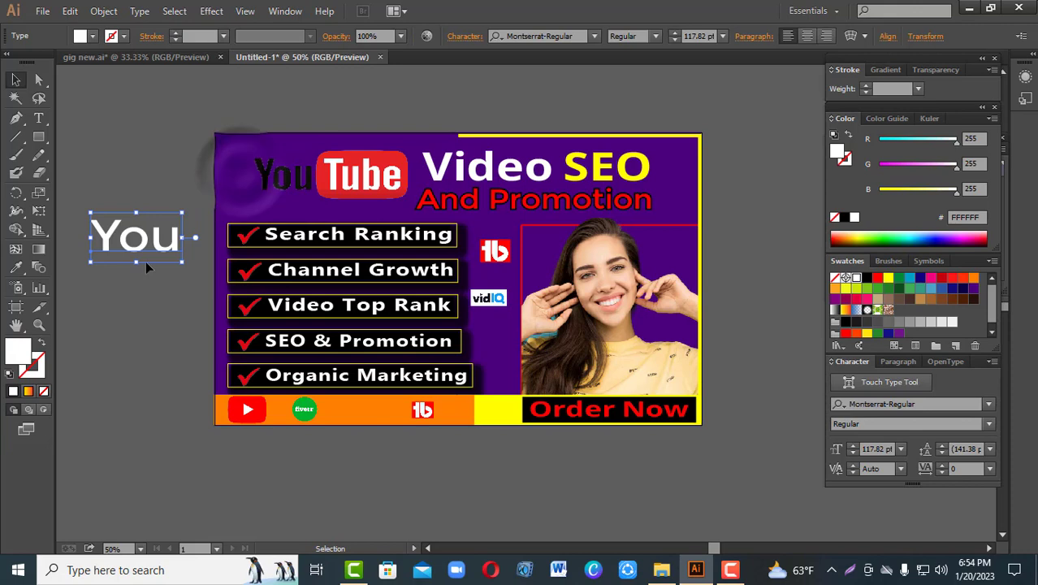
{"action": "left_click", "coordinate": [284, 187]}
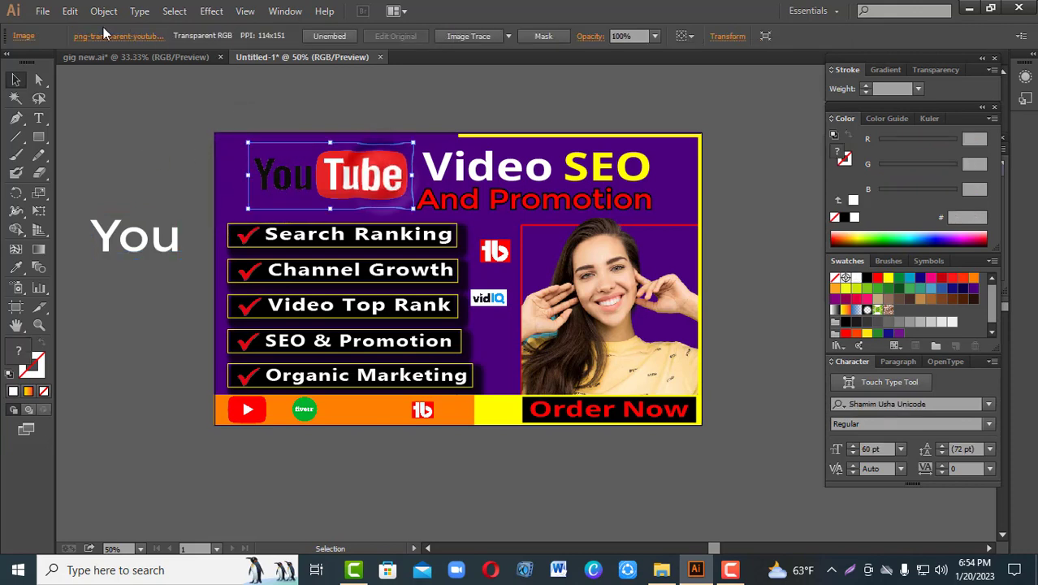
{"action": "left_click", "coordinate": [103, 11]}
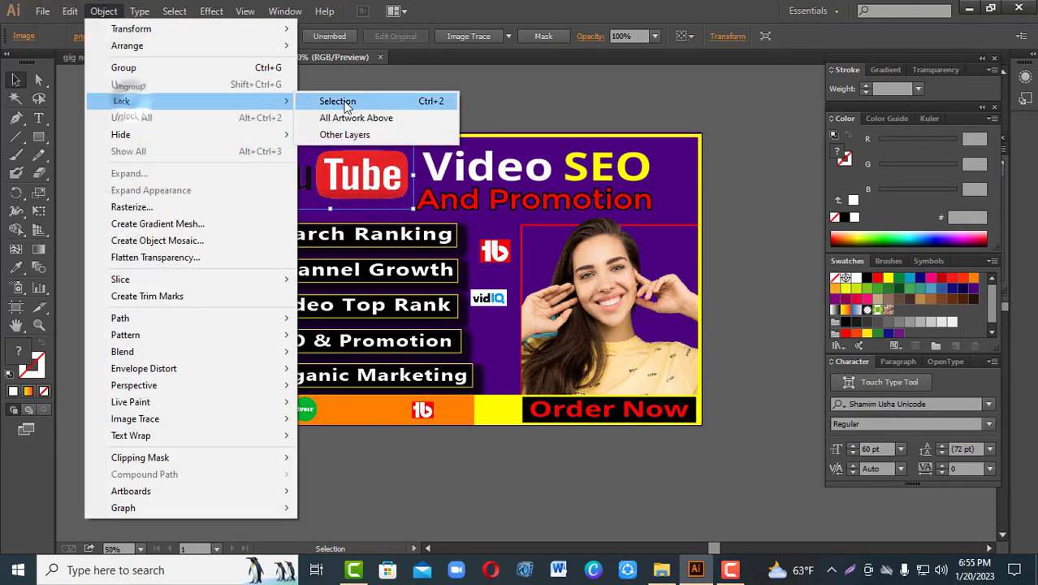
{"action": "left_click", "coordinate": [336, 100]}
Step: Draw a rectangle over the logo's black "You" and fill it with the background's purple using the Eyedropper
{"action": "left_click", "coordinate": [38, 137]}
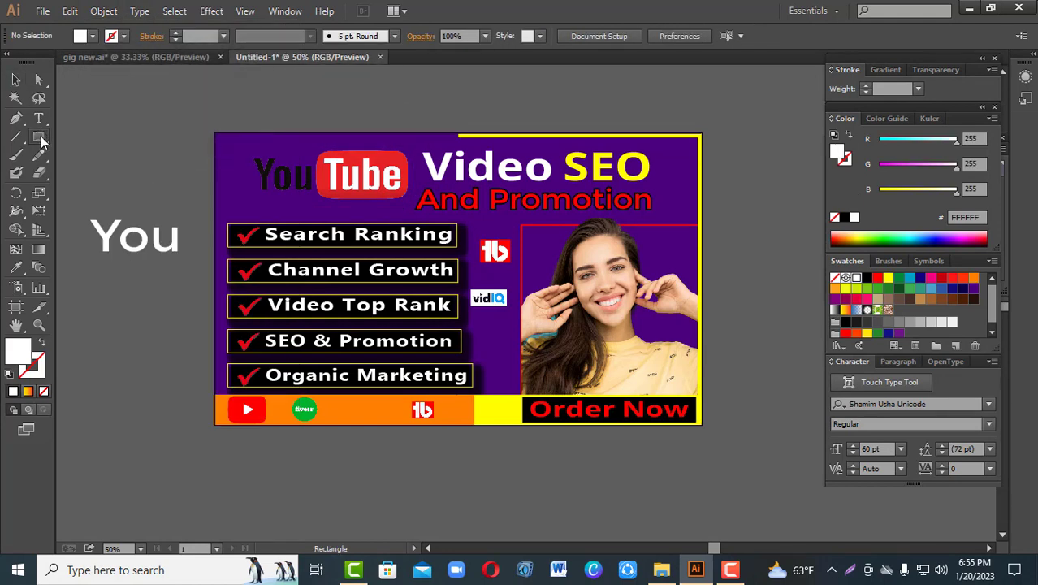
{"action": "left_click_drag", "start_coordinate": [244, 150], "coordinate": [316, 198]}
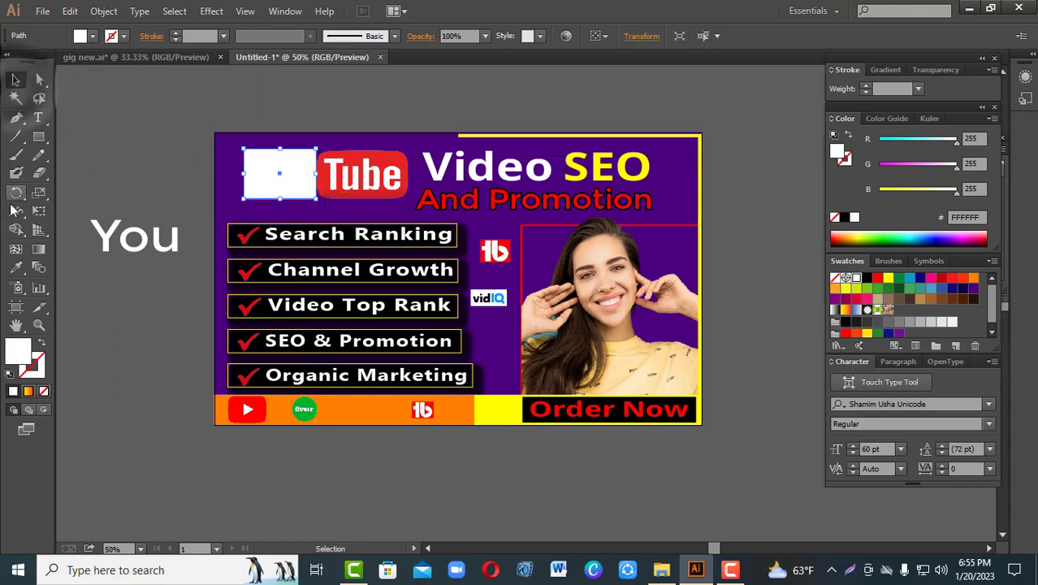
{"action": "left_click", "coordinate": [16, 268]}
{"action": "left_click", "coordinate": [231, 206]}
{"action": "key", "text": "v"}
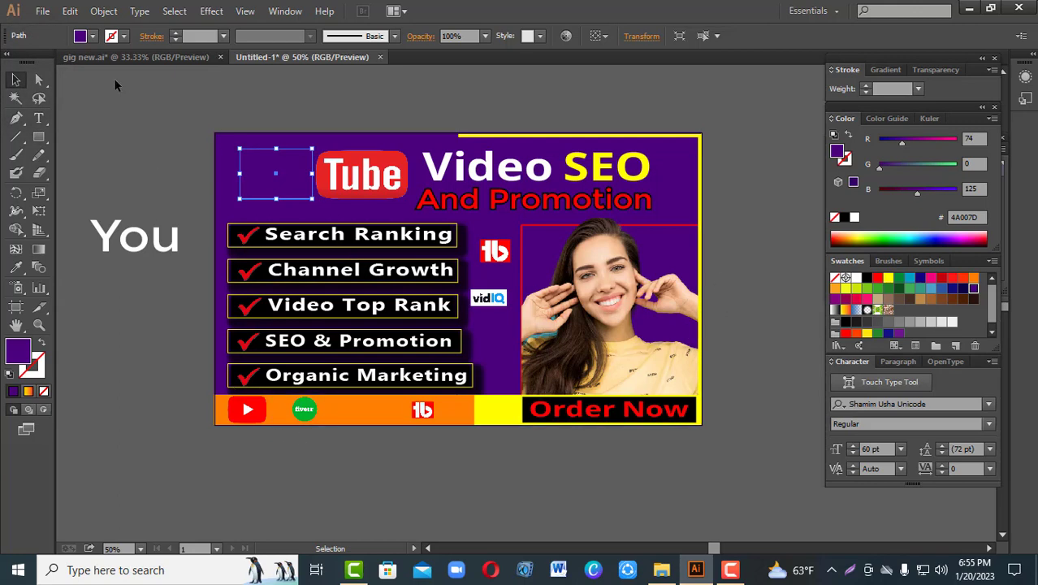
Step: Lock the purple rectangle that covers the logo's black "You"
{"action": "left_click", "coordinate": [104, 11]}
{"action": "mouse_move", "coordinate": [138, 100]}
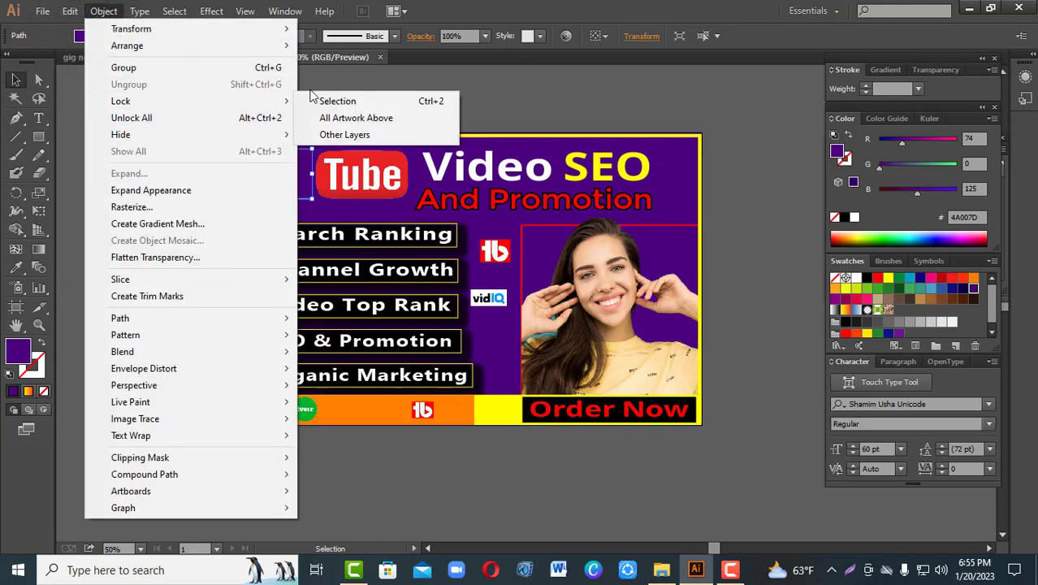
{"action": "left_click", "coordinate": [333, 101]}
Step: Move the white "You" text back beside the red "Tube" logo and bring it to the front
{"action": "left_click_drag", "start_coordinate": [124, 252], "coordinate": [269, 185]}
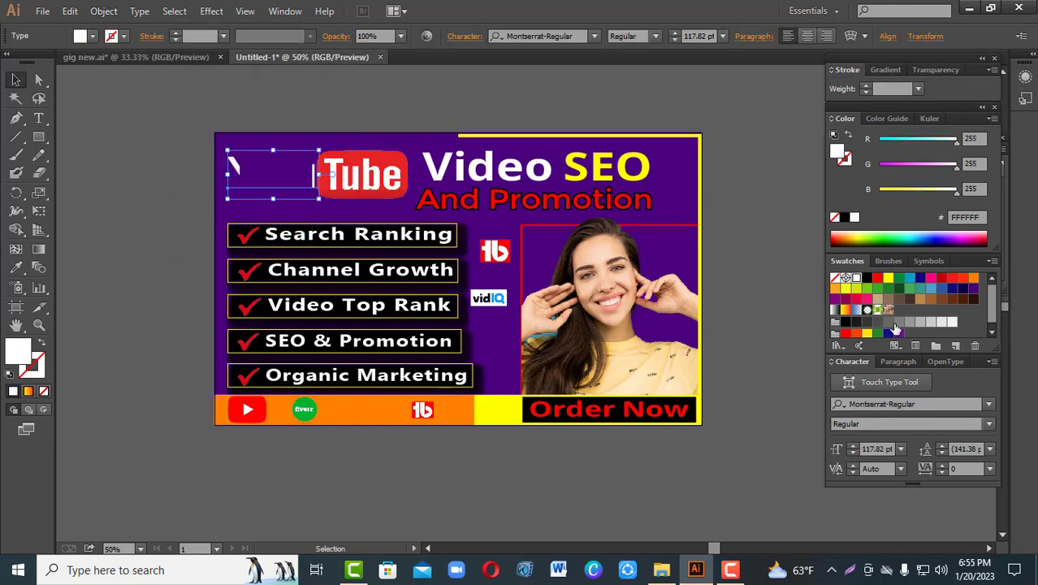
{"action": "right_click", "coordinate": [264, 177]}
{"action": "mouse_move", "coordinate": [333, 322]}
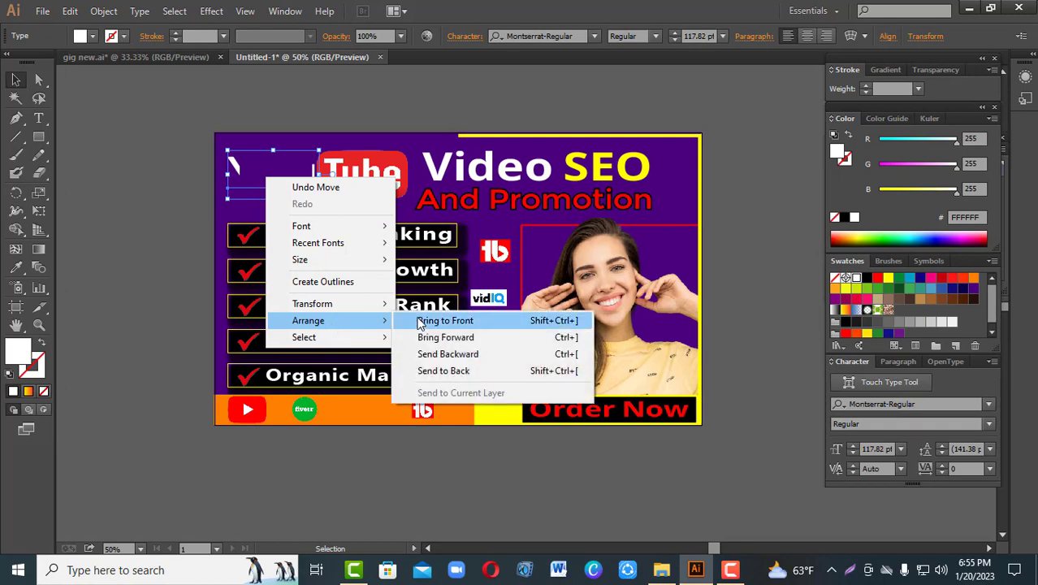
{"action": "left_click", "coordinate": [418, 321]}
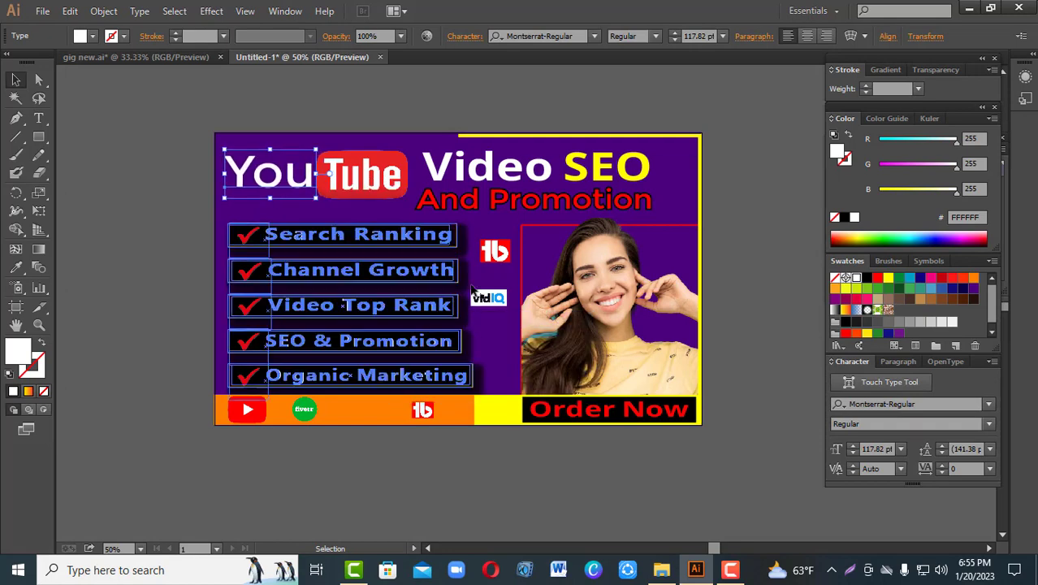
{"action": "left_click", "coordinate": [162, 221]}
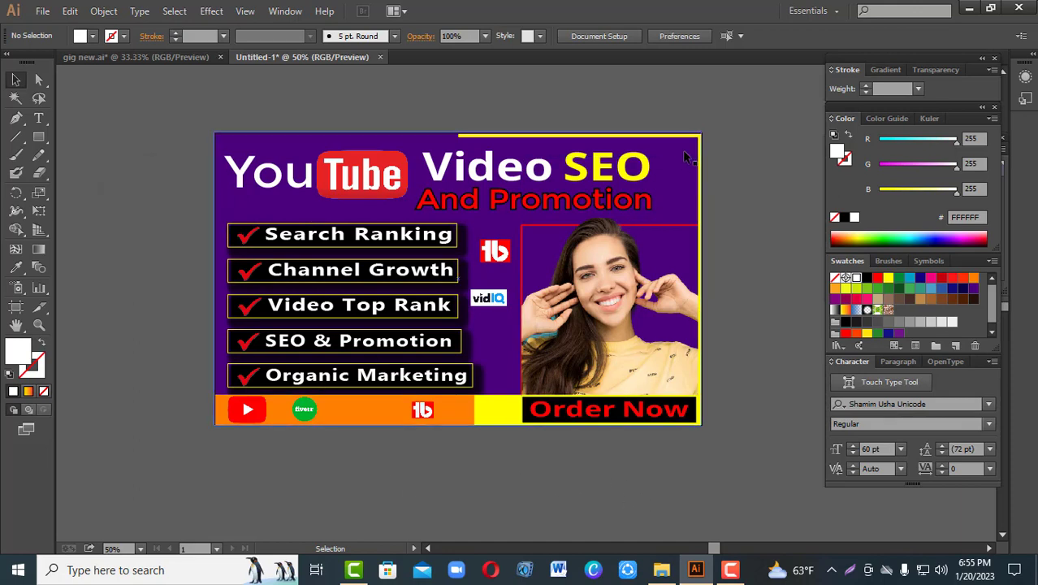
{"action": "left_click", "coordinate": [930, 300]}
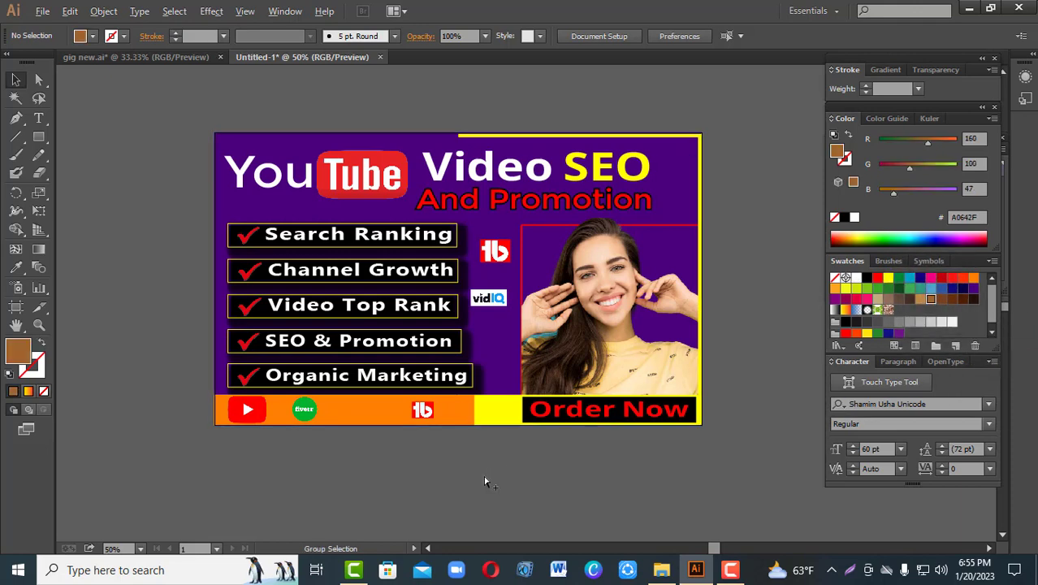
{"action": "left_click", "coordinate": [106, 10]}
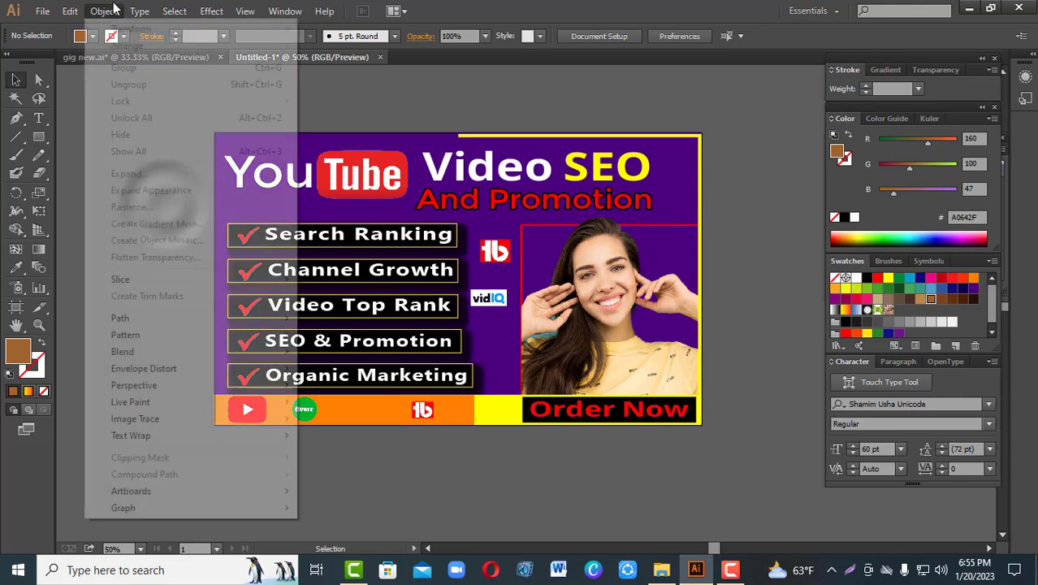
{"action": "left_click", "coordinate": [335, 106]}
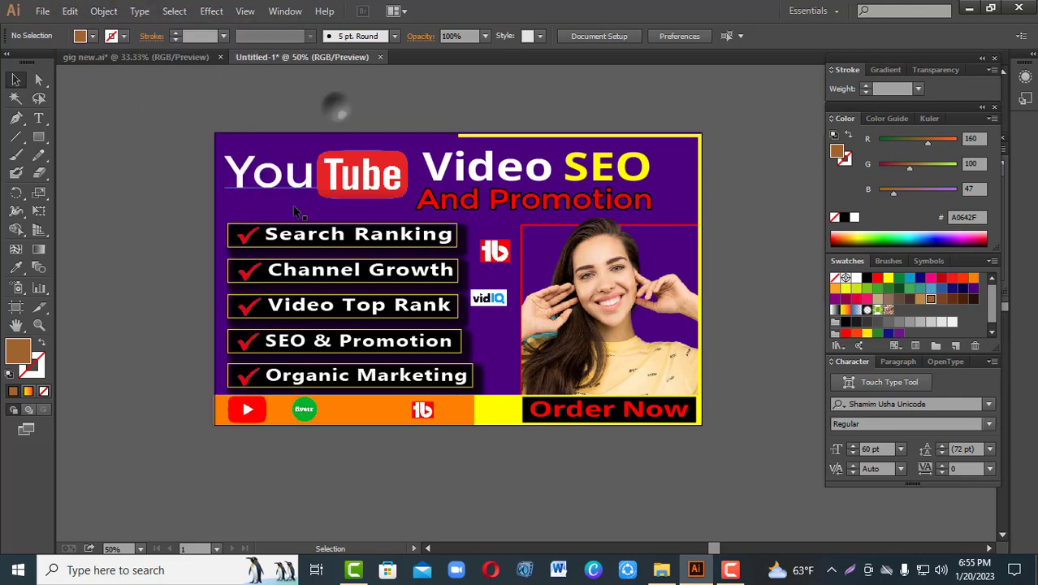
Step: Fill the background rectangle with the darkest brown swatch and deepen the colour to 190B07 in the Color Picker
{"action": "left_click", "coordinate": [217, 192]}
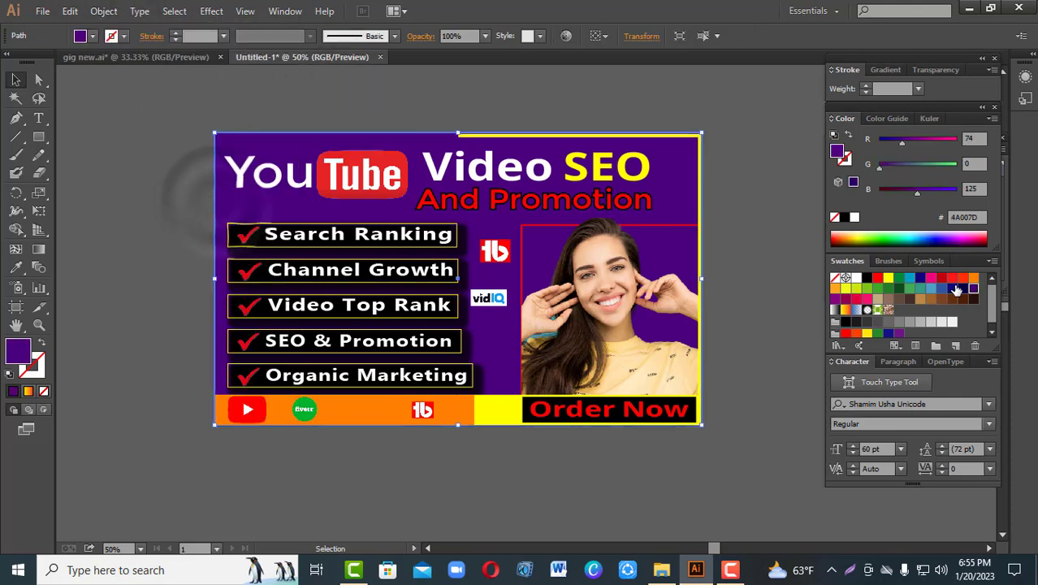
{"action": "left_click", "coordinate": [961, 289]}
{"action": "left_click", "coordinate": [962, 300]}
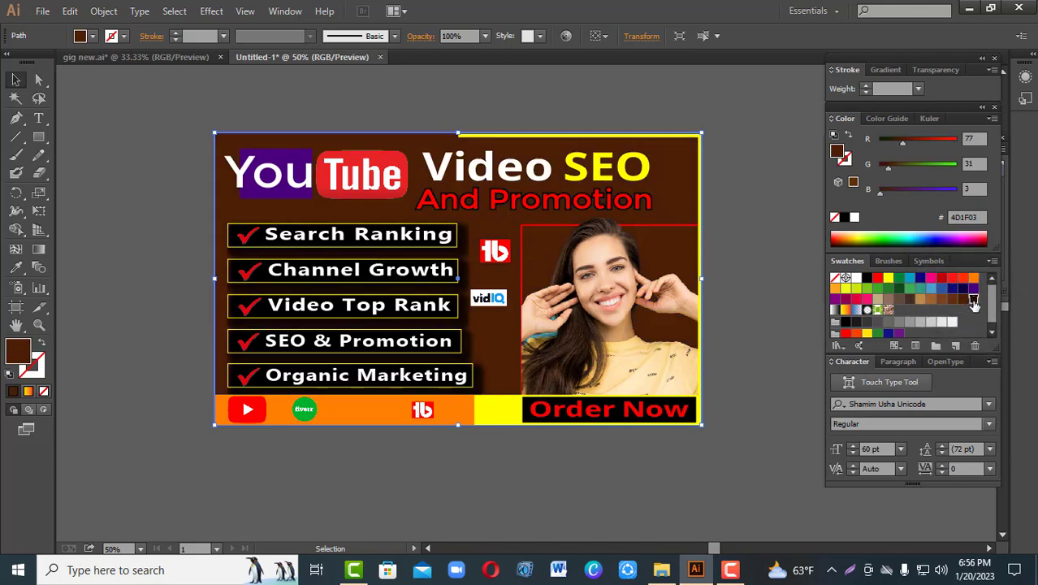
{"action": "left_click", "coordinate": [973, 300]}
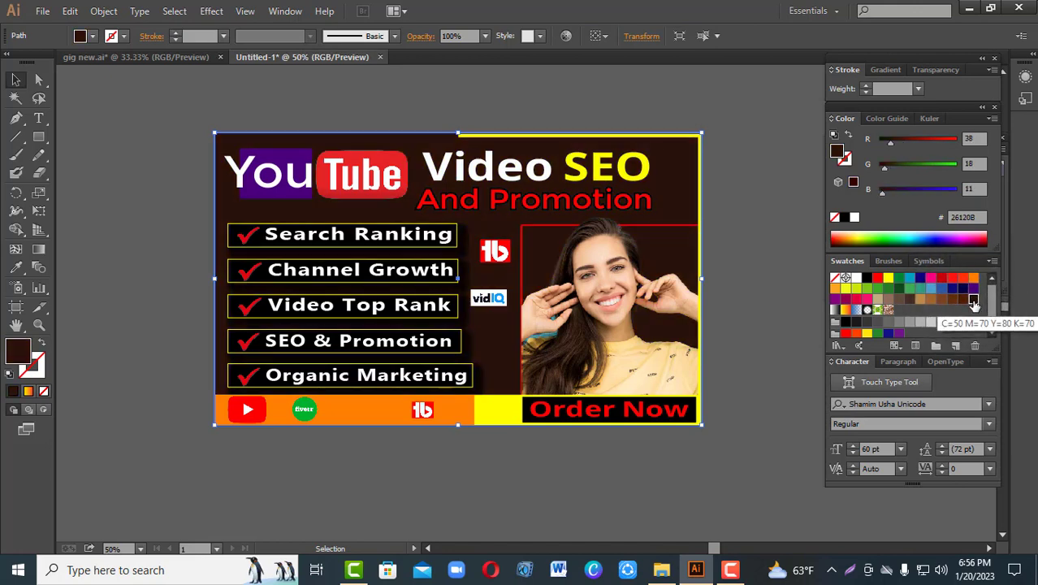
{"action": "left_click", "coordinate": [962, 299]}
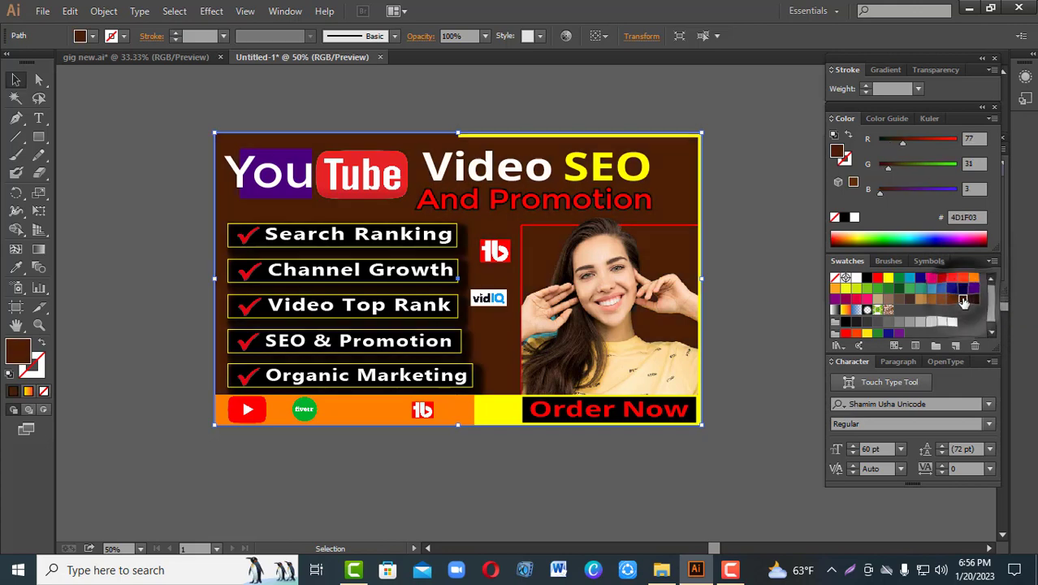
{"action": "left_click", "coordinate": [974, 300]}
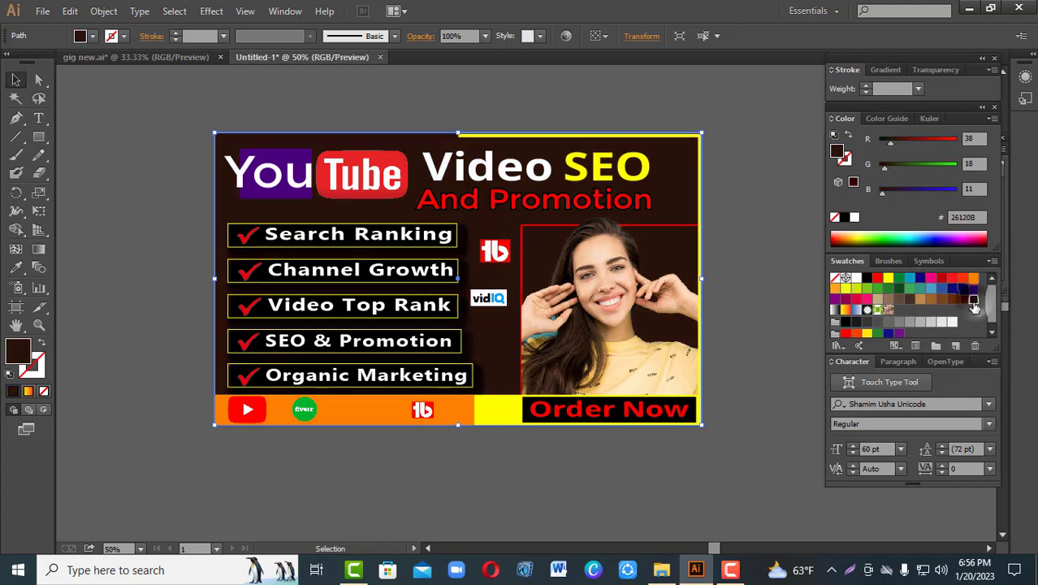
{"action": "double_click", "coordinate": [18, 350]}
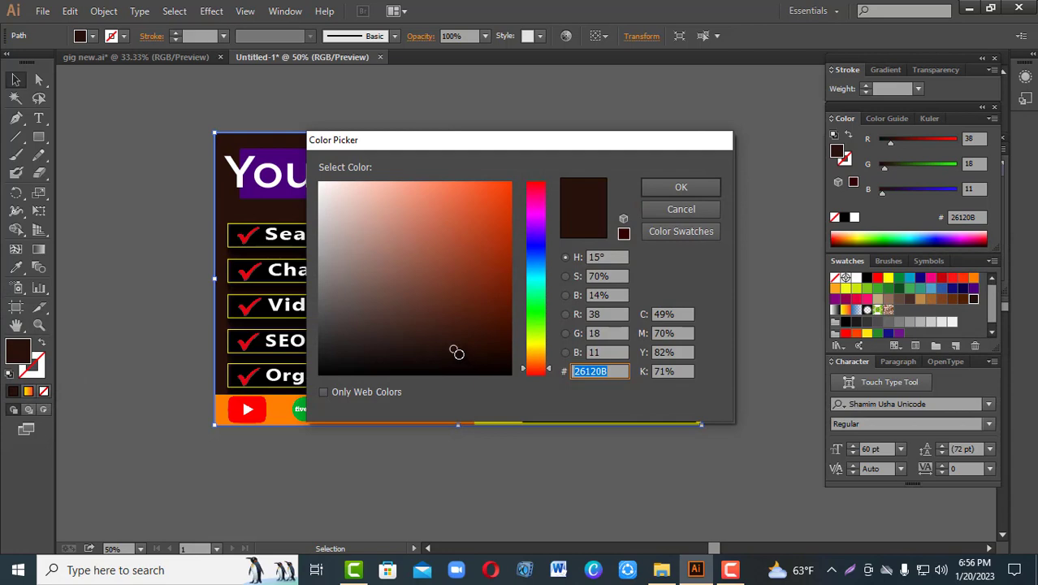
{"action": "left_click", "coordinate": [680, 186]}
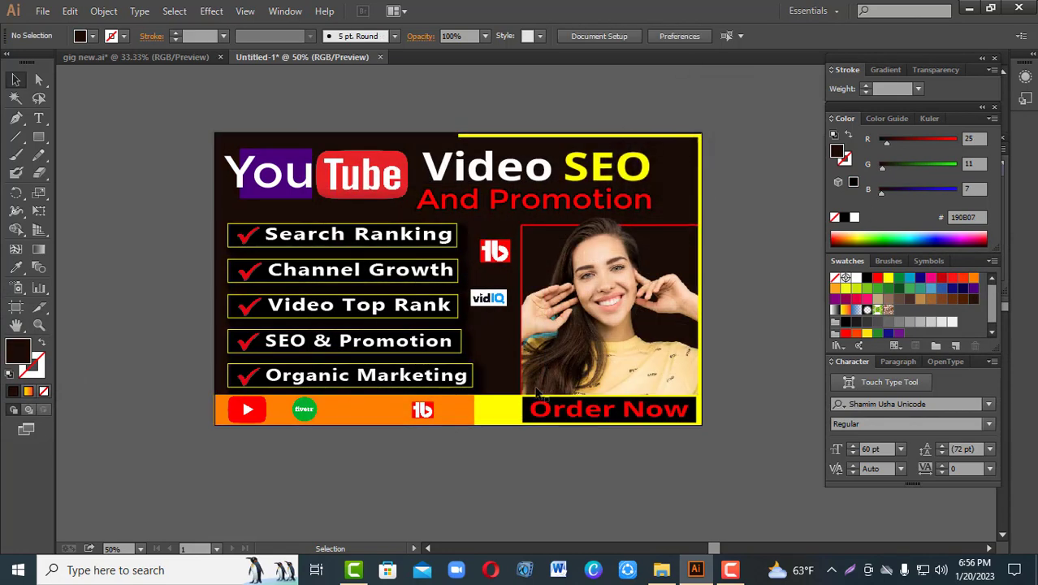
{"action": "left_click", "coordinate": [288, 160]}
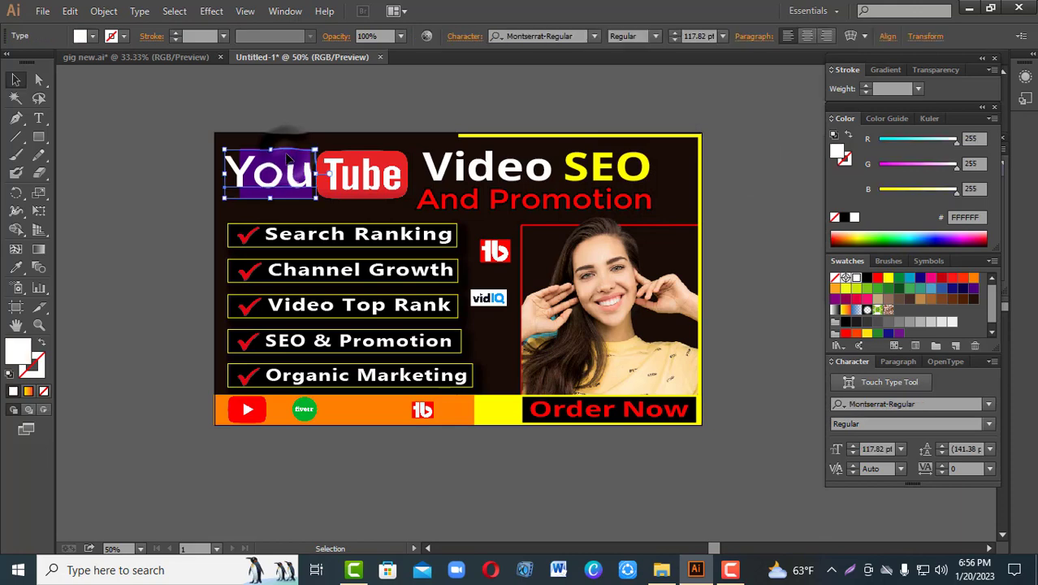
{"action": "left_click", "coordinate": [15, 268]}
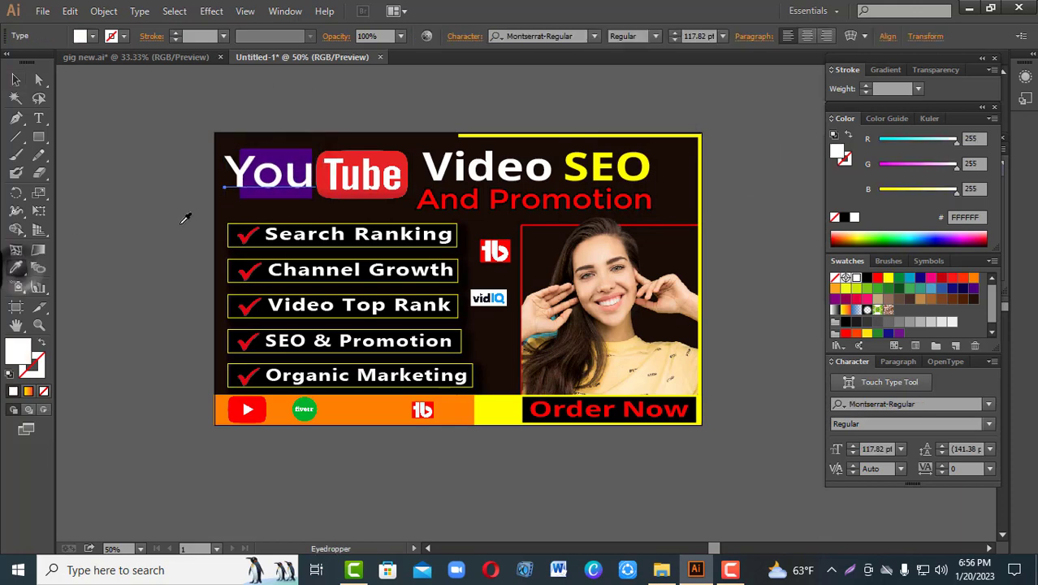
{"action": "left_click", "coordinate": [222, 205]}
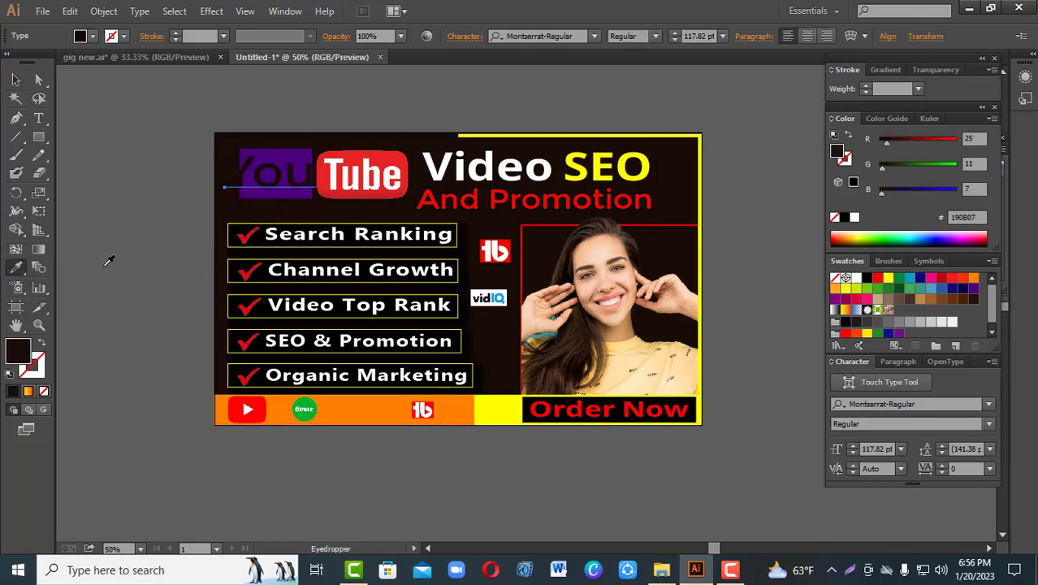
{"action": "key", "text": "ctrl+z"}
Step: Recolour the purple rectangle behind the white "You" with the background's dark brown 190B07 using the Eyedropper
{"action": "left_click", "coordinate": [16, 78]}
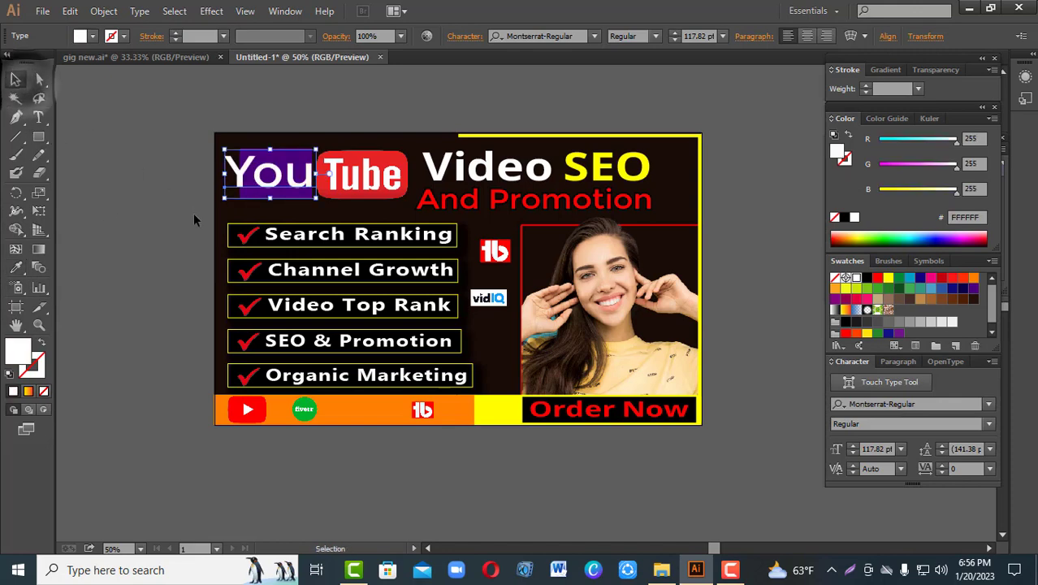
{"action": "left_click", "coordinate": [254, 189]}
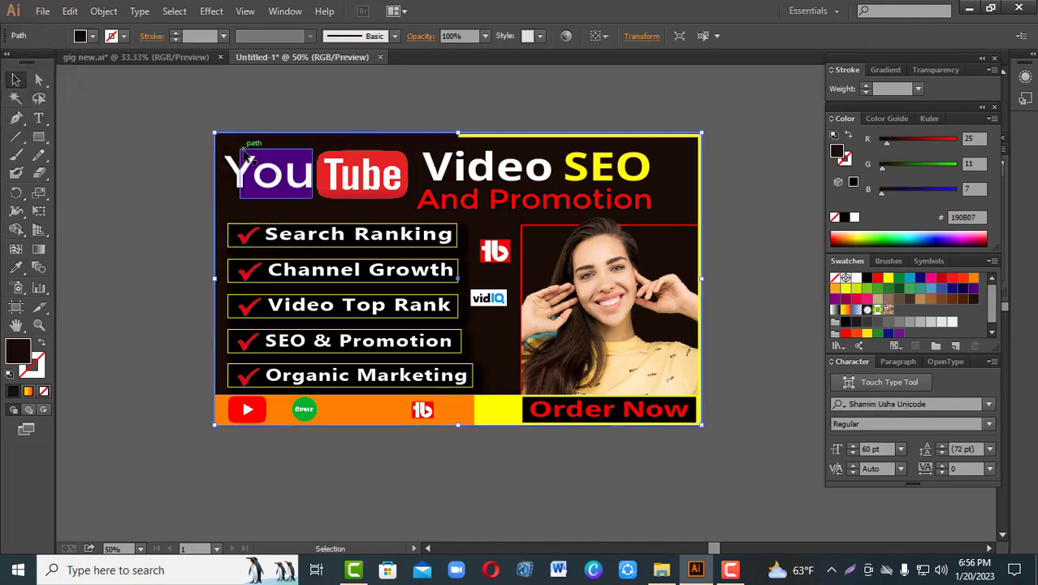
{"action": "left_click", "coordinate": [278, 193]}
{"action": "left_click", "coordinate": [16, 267]}
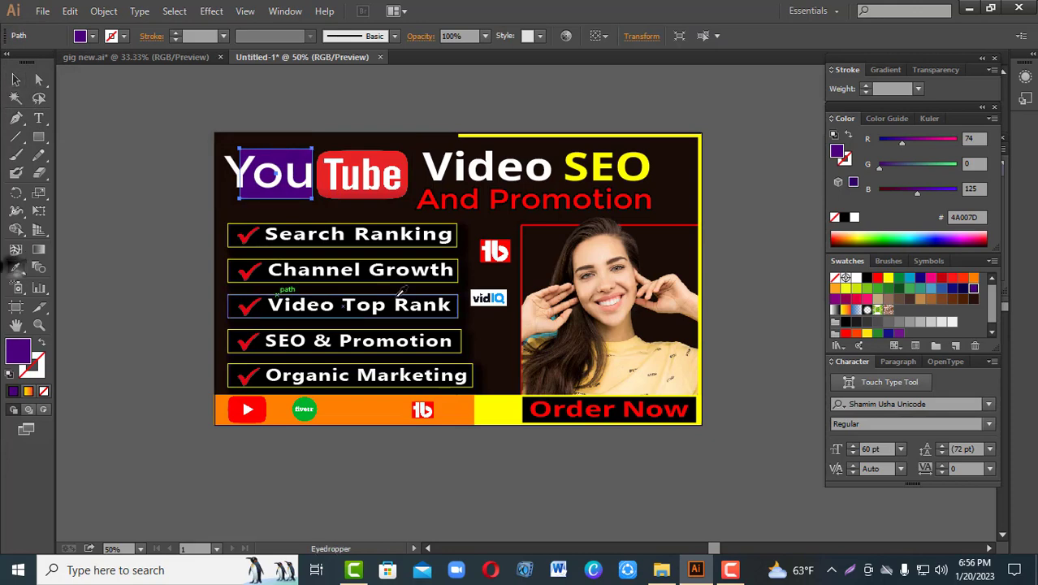
{"action": "left_click", "coordinate": [482, 215]}
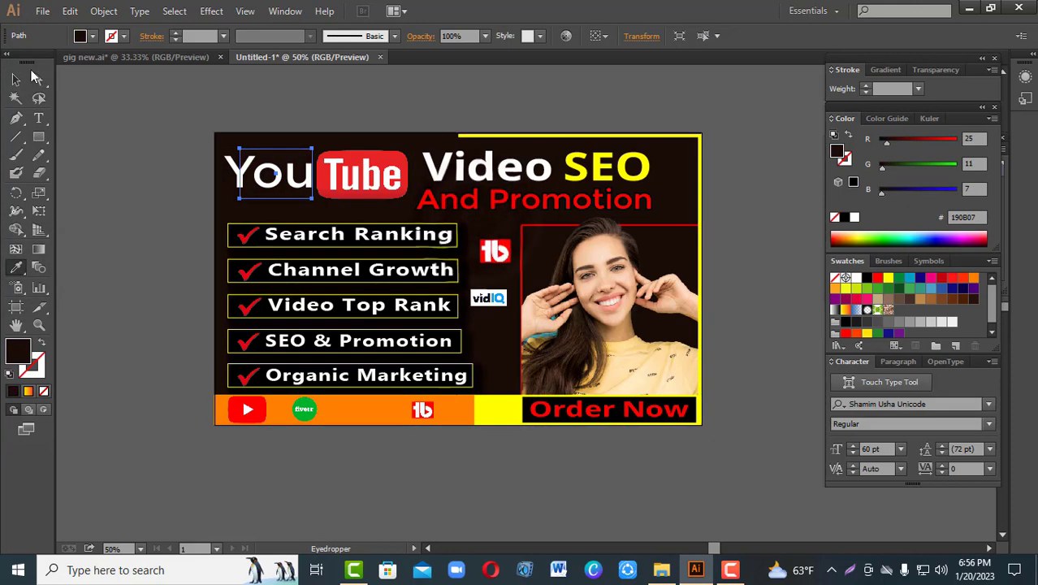
{"action": "left_click", "coordinate": [15, 79]}
{"action": "left_click", "coordinate": [377, 517]}
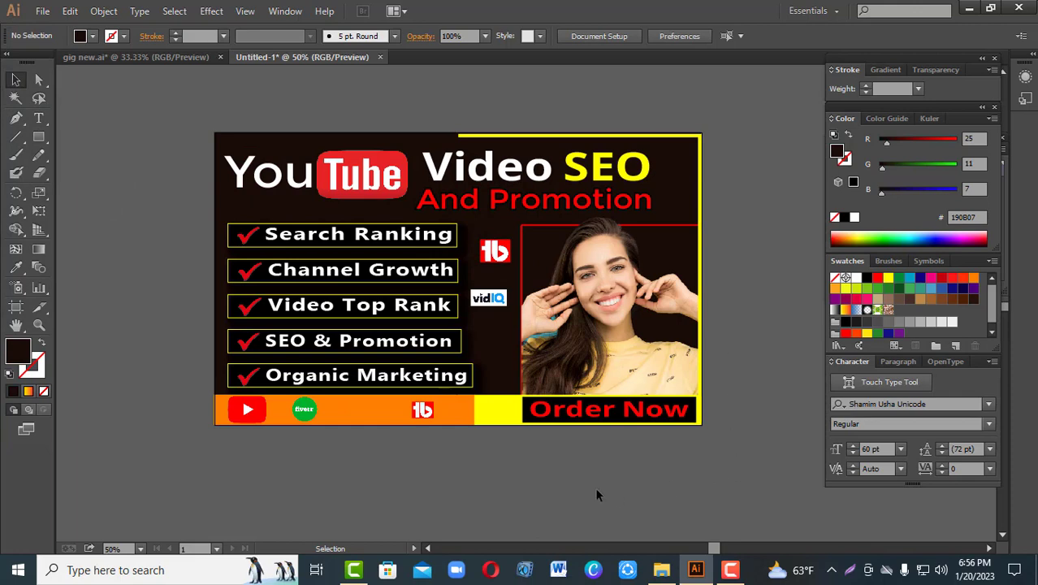
Step: Move the vidIQ logo slightly lower beside the "Video Top Rank" box
{"action": "left_click", "coordinate": [488, 303]}
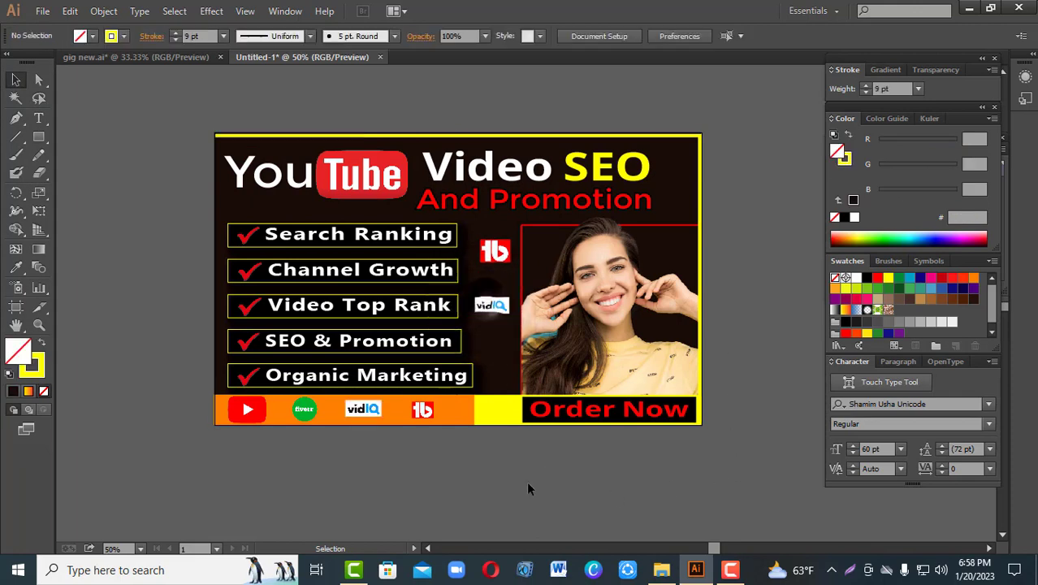
Step: Export the banner for web as a Maximum quality JPEG named Untitled-1 in the "My Fiverr gig all" folder
{"action": "key", "text": "Tab"}
{"action": "key", "text": "ctrl+0"}
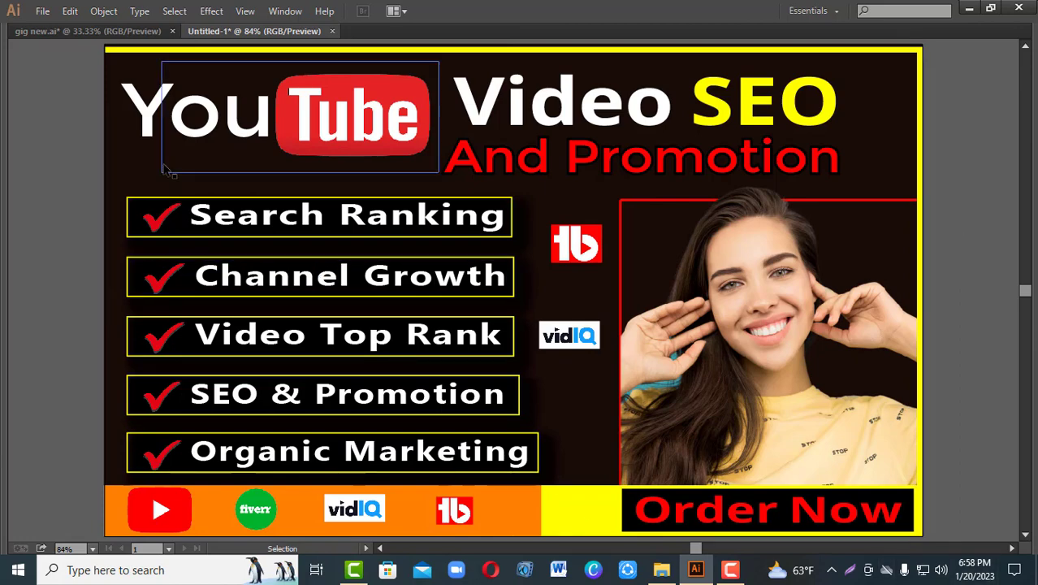
{"action": "left_click", "coordinate": [42, 13]}
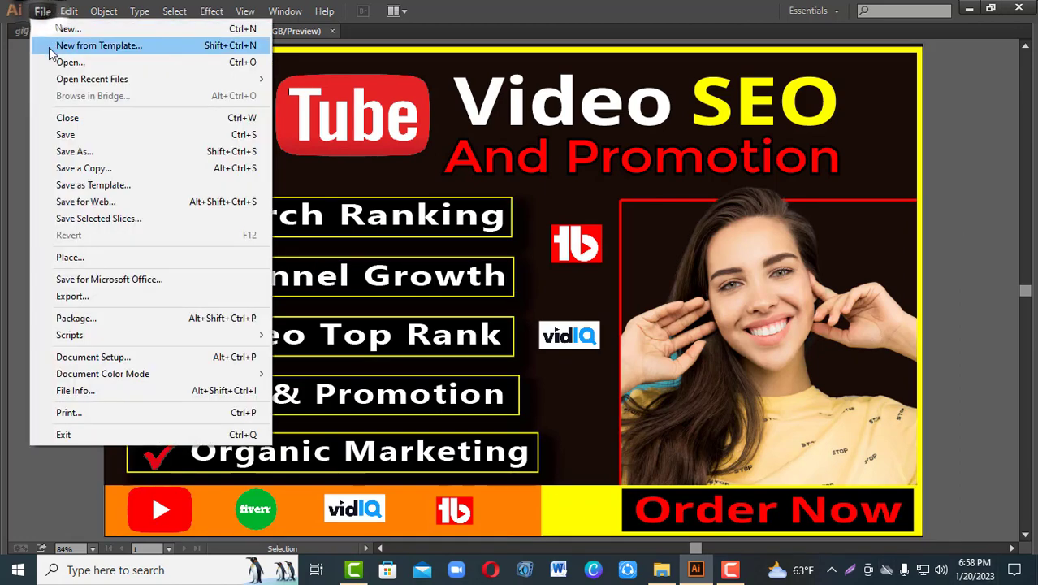
{"action": "left_click", "coordinate": [81, 201]}
{"action": "left_click", "coordinate": [827, 105]}
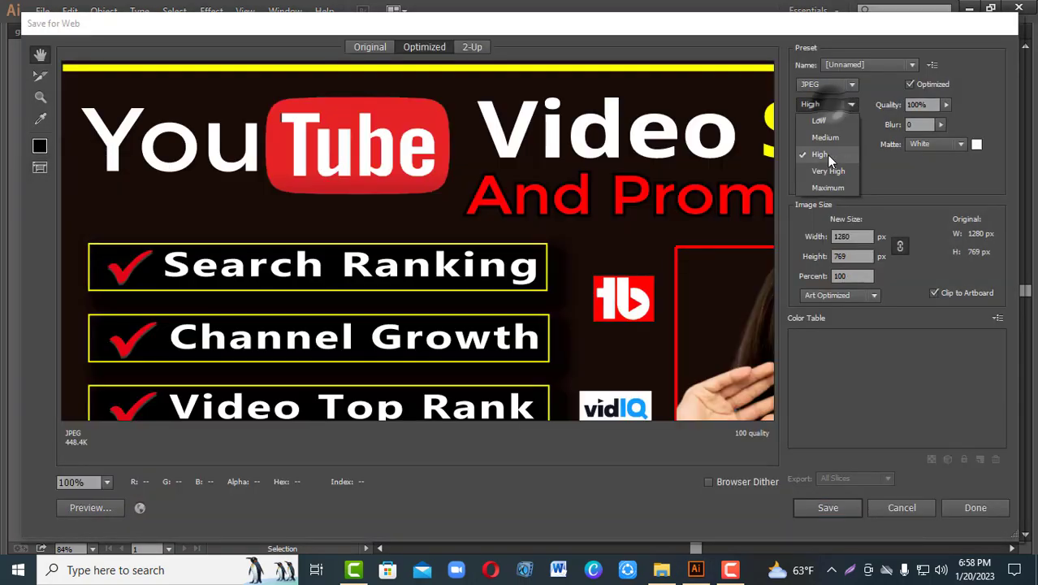
{"action": "left_click", "coordinate": [824, 187]}
{"action": "left_click", "coordinate": [837, 504]}
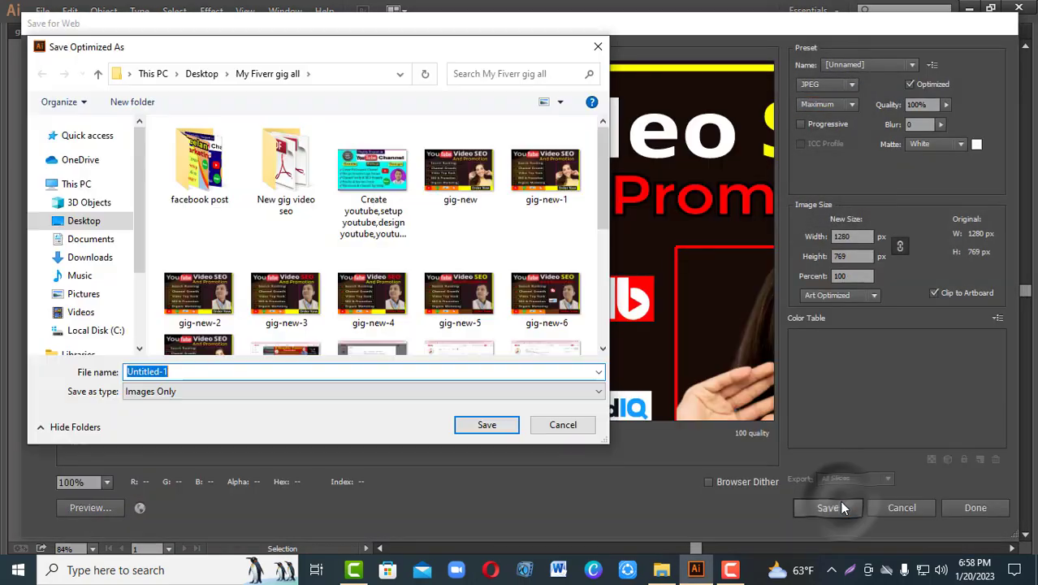
{"action": "left_click", "coordinate": [486, 424]}
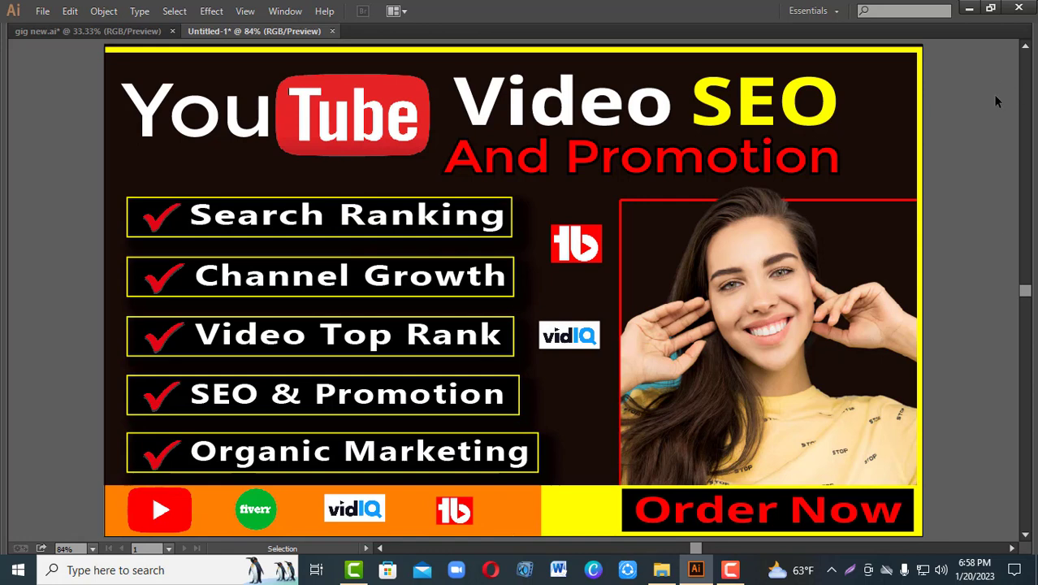
{"action": "key", "text": "Tab"}
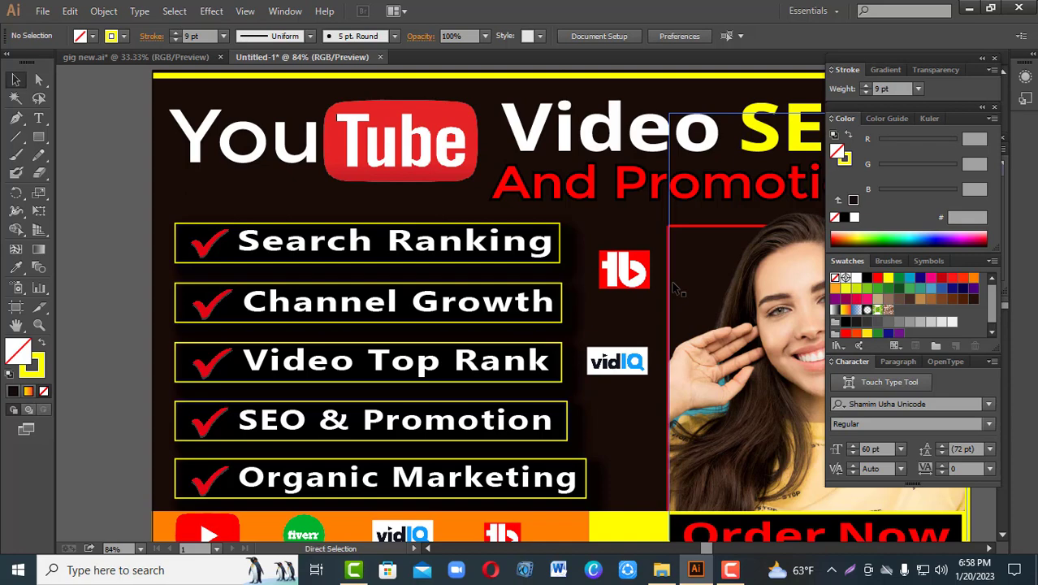
{"action": "key", "text": "ctrl+minus"}
{"action": "left_click_drag", "start_coordinate": [638, 329], "coordinate": [529, 320]}
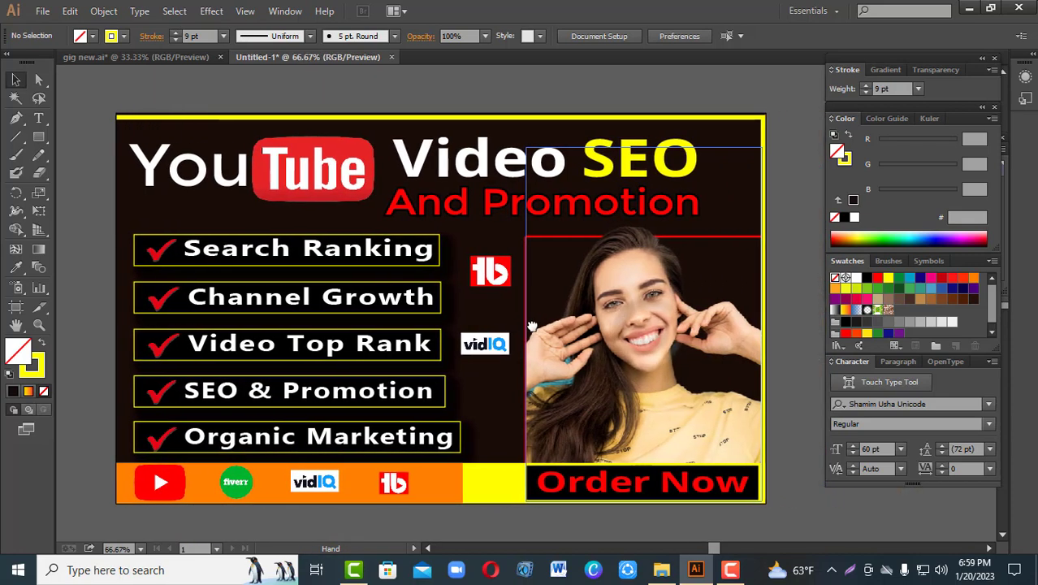